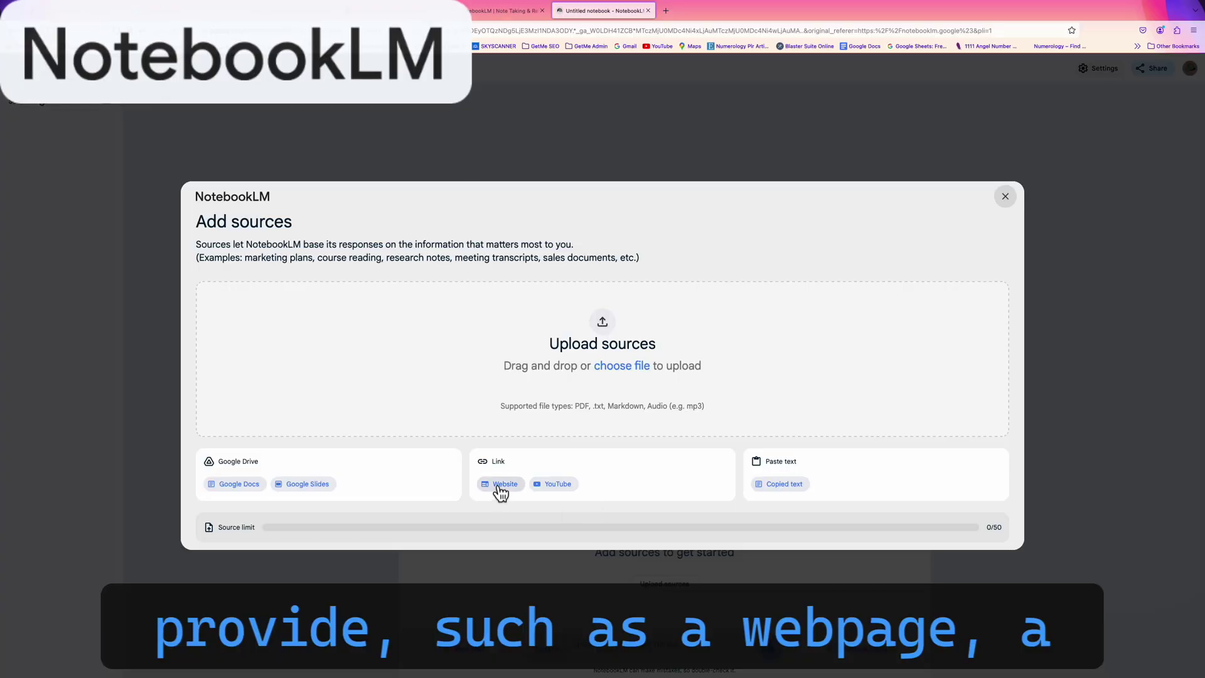
Look through NotebookLM's website, YouTube and Google Drive source forms, then return to the sources list
{"action": "left_click", "coordinate": [502, 484]}
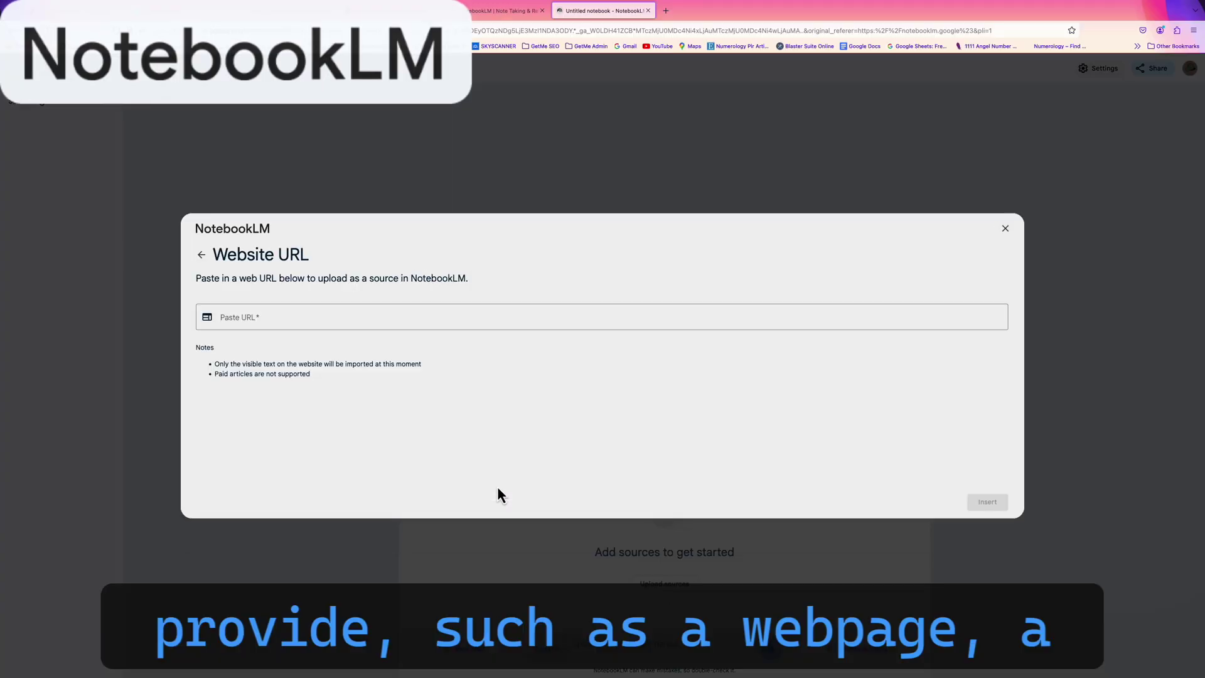
{"action": "left_click", "coordinate": [201, 256]}
{"action": "left_click", "coordinate": [546, 489]}
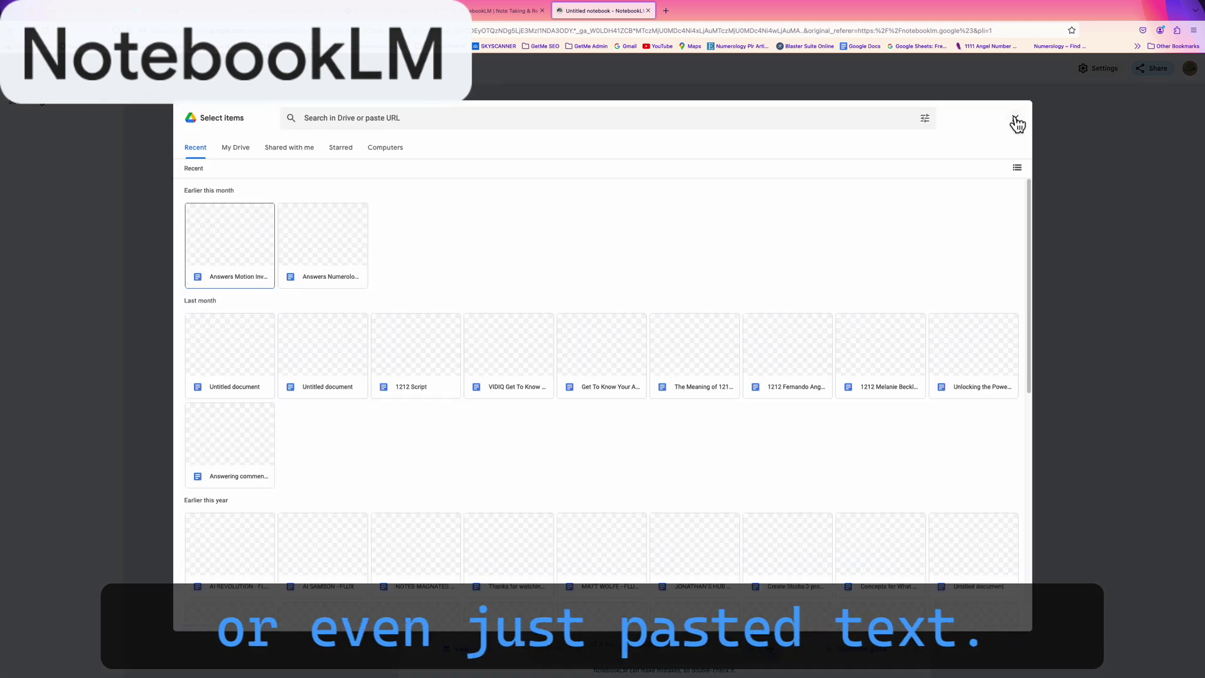
{"action": "left_click", "coordinate": [1015, 120]}
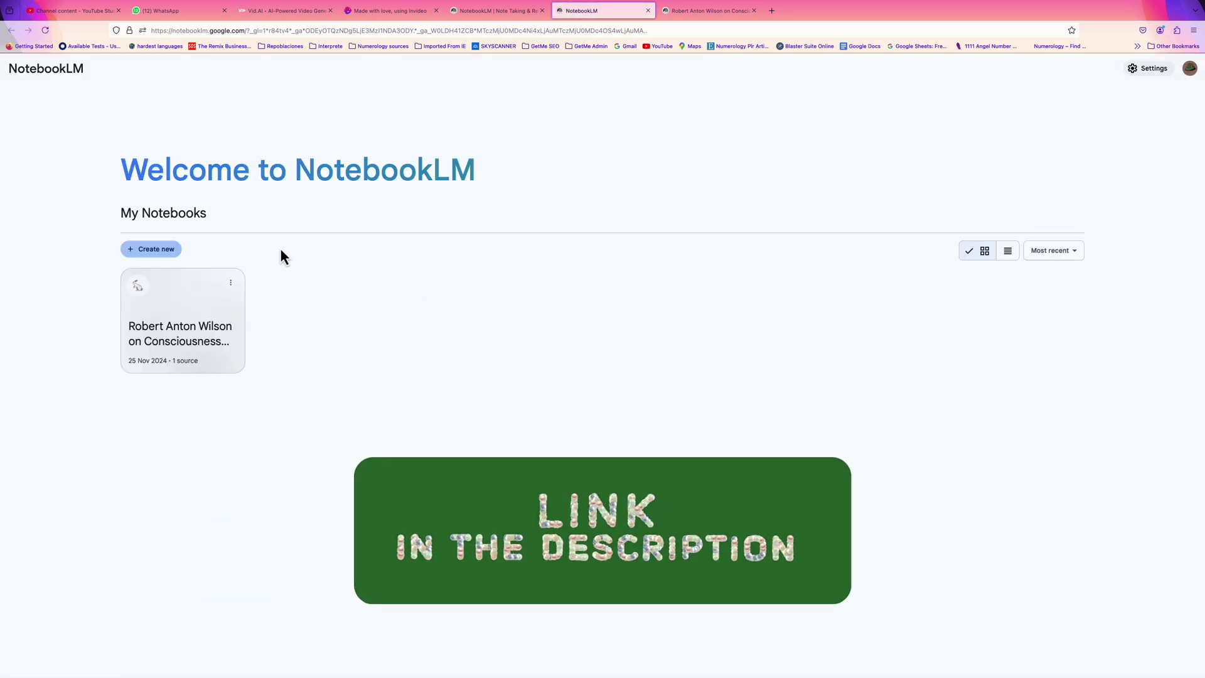
Start a new notebook and copy the share link of 'How To Make A Video Avatar With HEYGEN'
{"action": "left_click", "coordinate": [155, 249]}
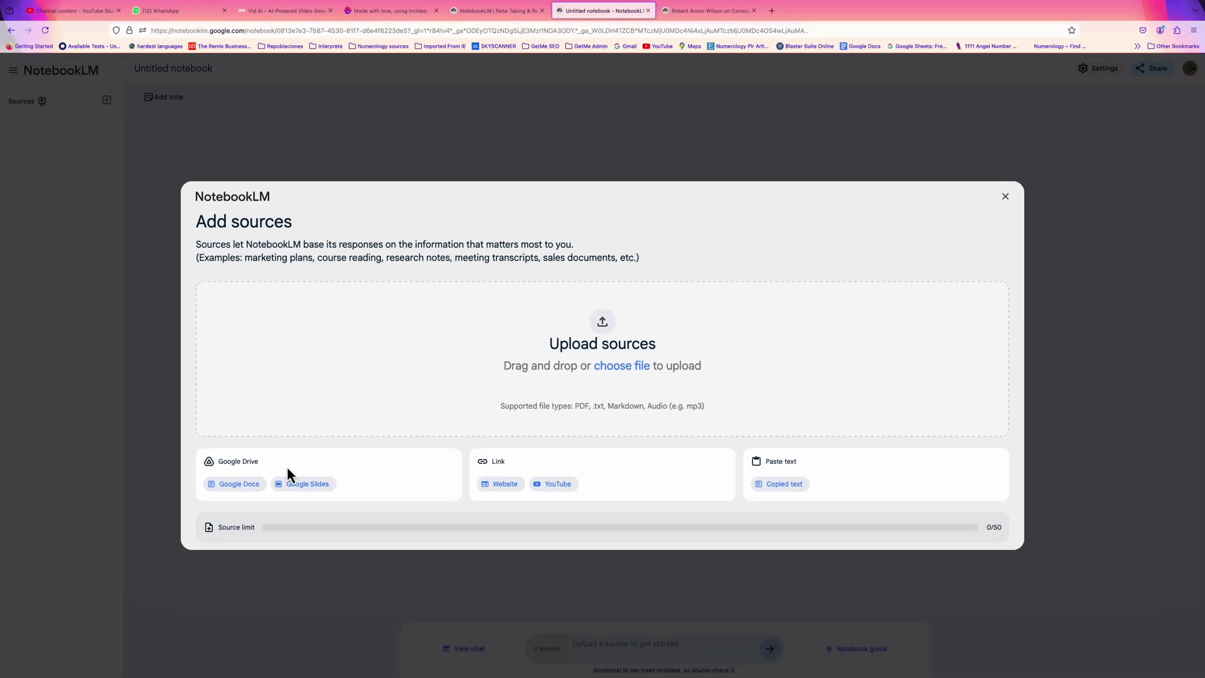
{"action": "left_click", "coordinate": [243, 484]}
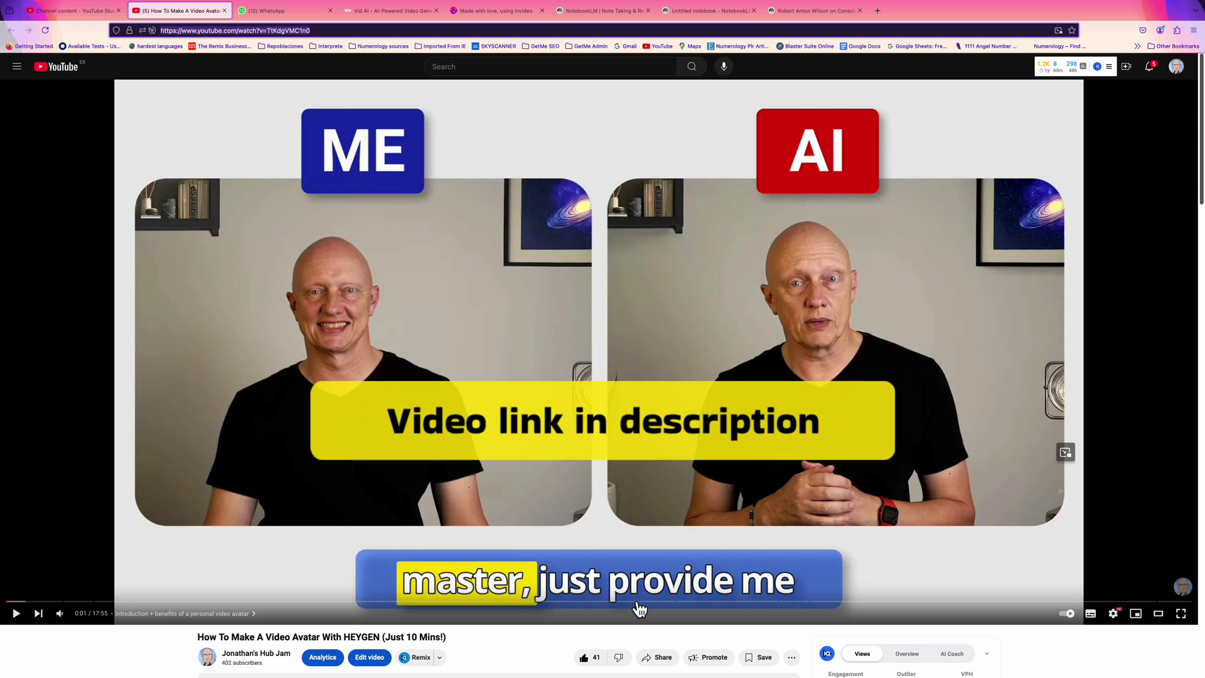
{"action": "left_click", "coordinate": [660, 665]}
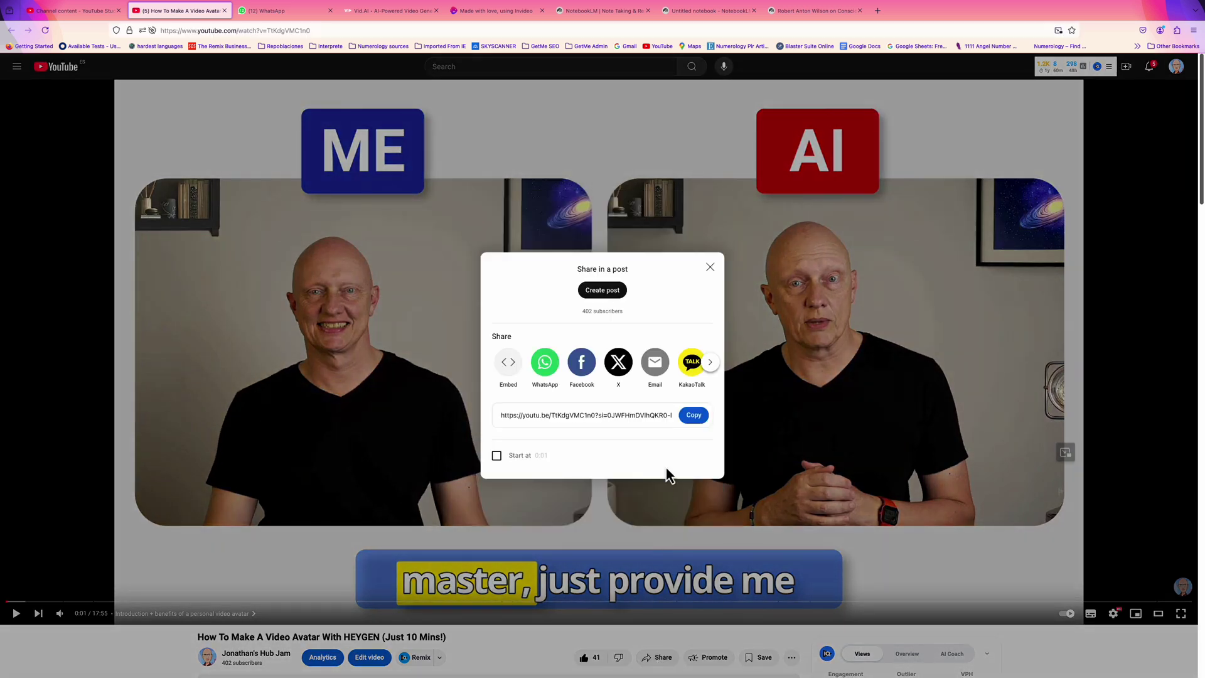
{"action": "left_click", "coordinate": [695, 425]}
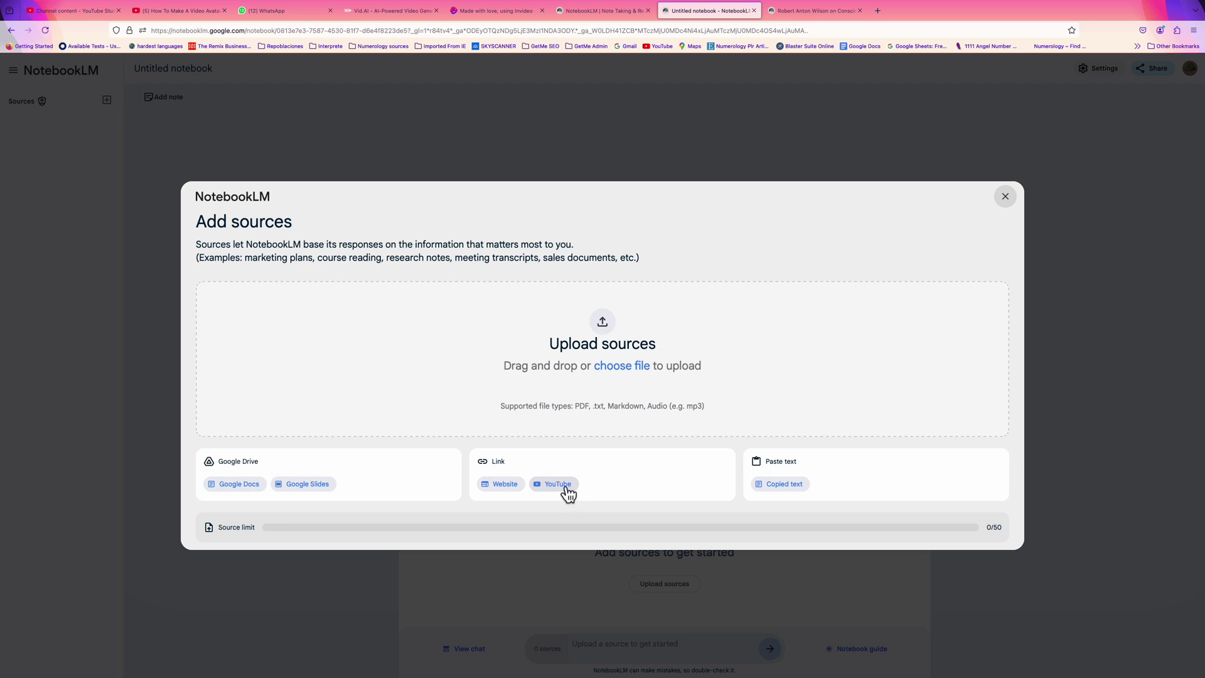
Add the pasted HeyGen tutorial link as a YouTube source, then generate and play the audio overview
{"action": "left_click", "coordinate": [556, 485]}
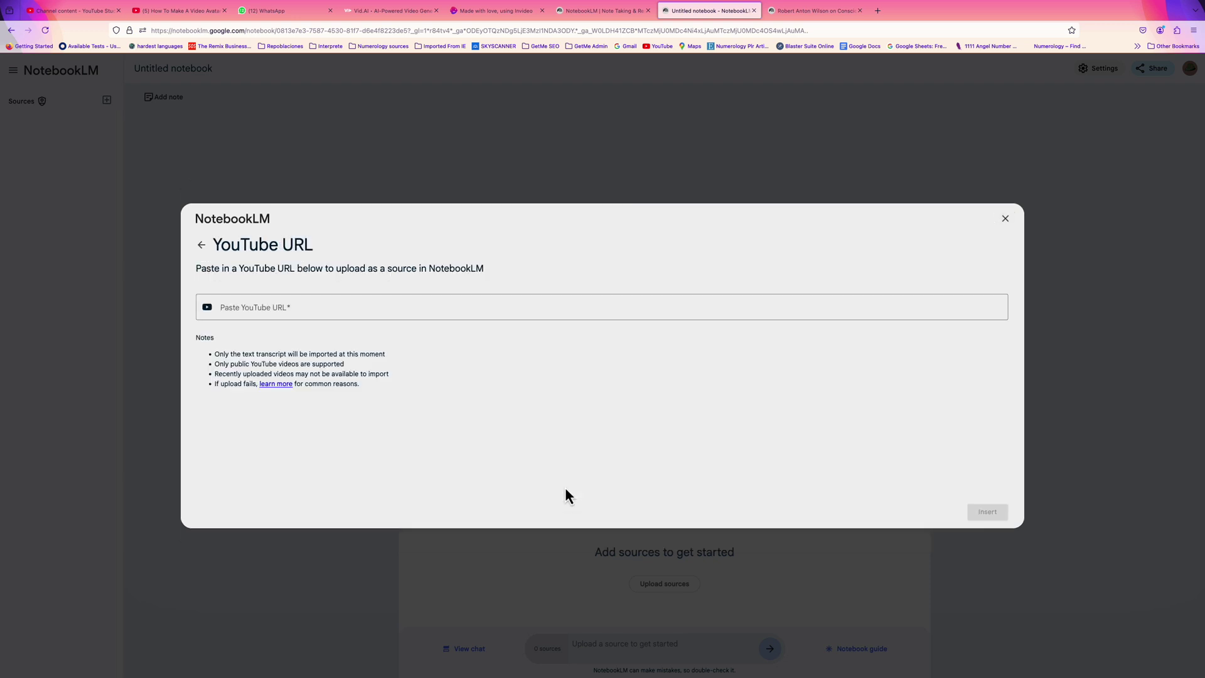
{"action": "left_click", "coordinate": [270, 315]}
{"action": "right_click", "coordinate": [256, 317]}
{"action": "left_click", "coordinate": [282, 359]}
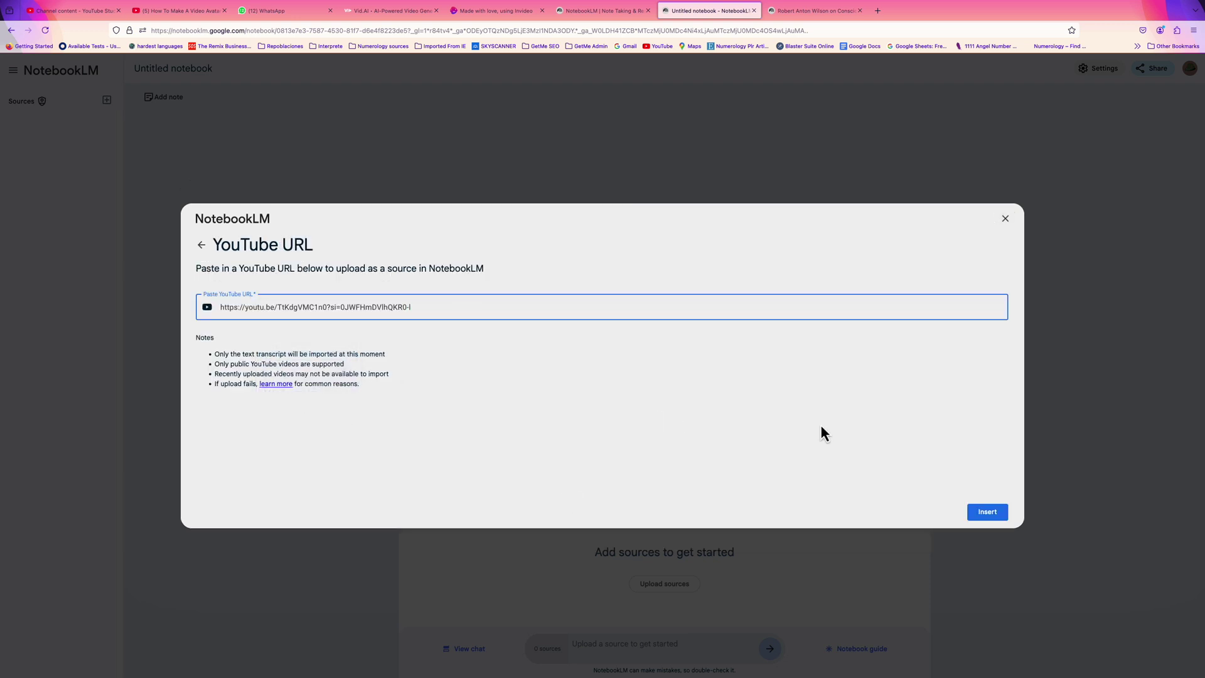
{"action": "left_click", "coordinate": [979, 513]}
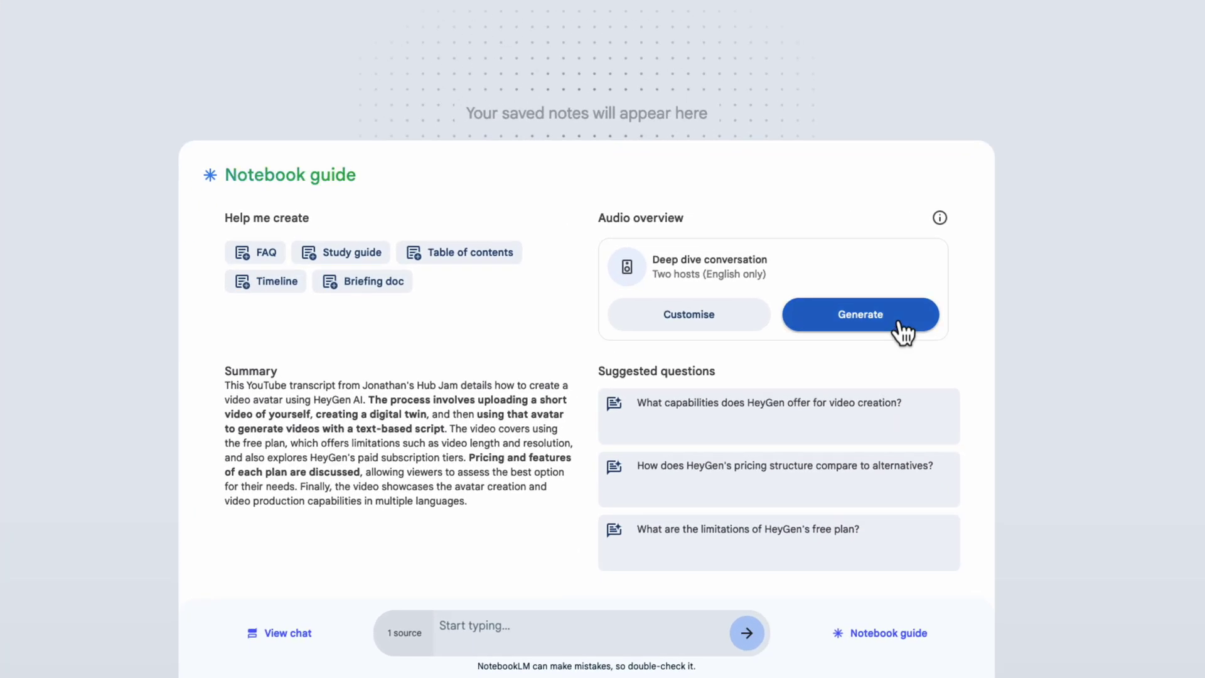
{"action": "left_click", "coordinate": [901, 323]}
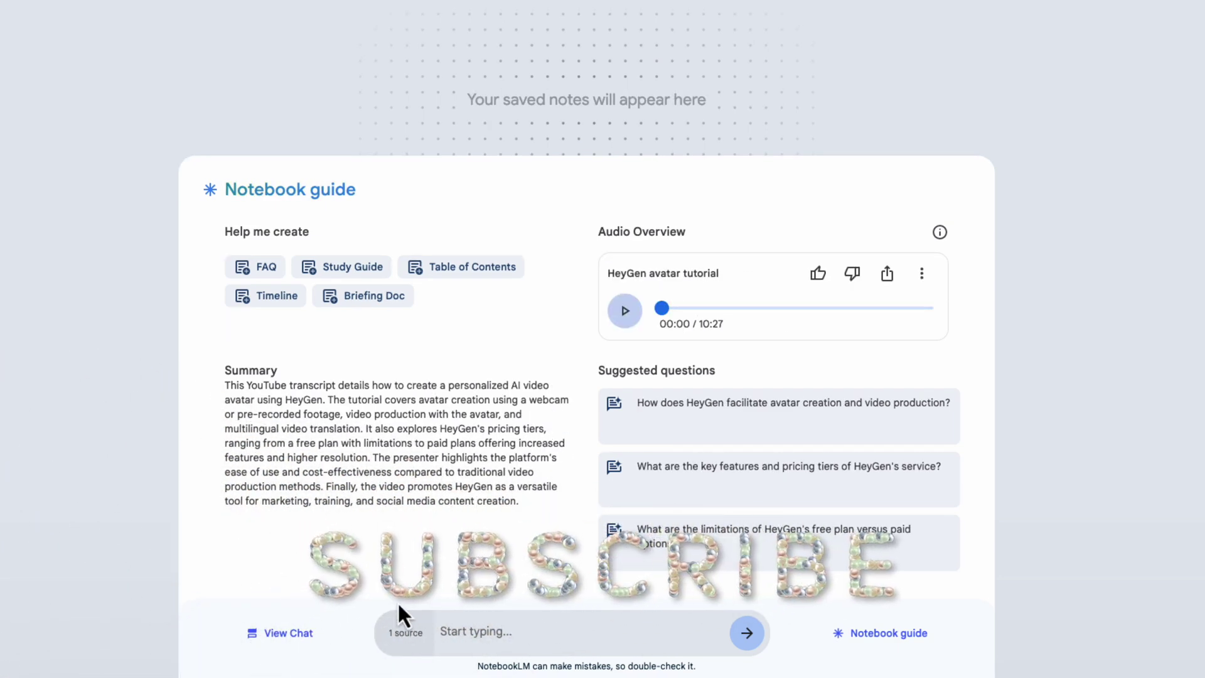
{"action": "left_click", "coordinate": [624, 311]}
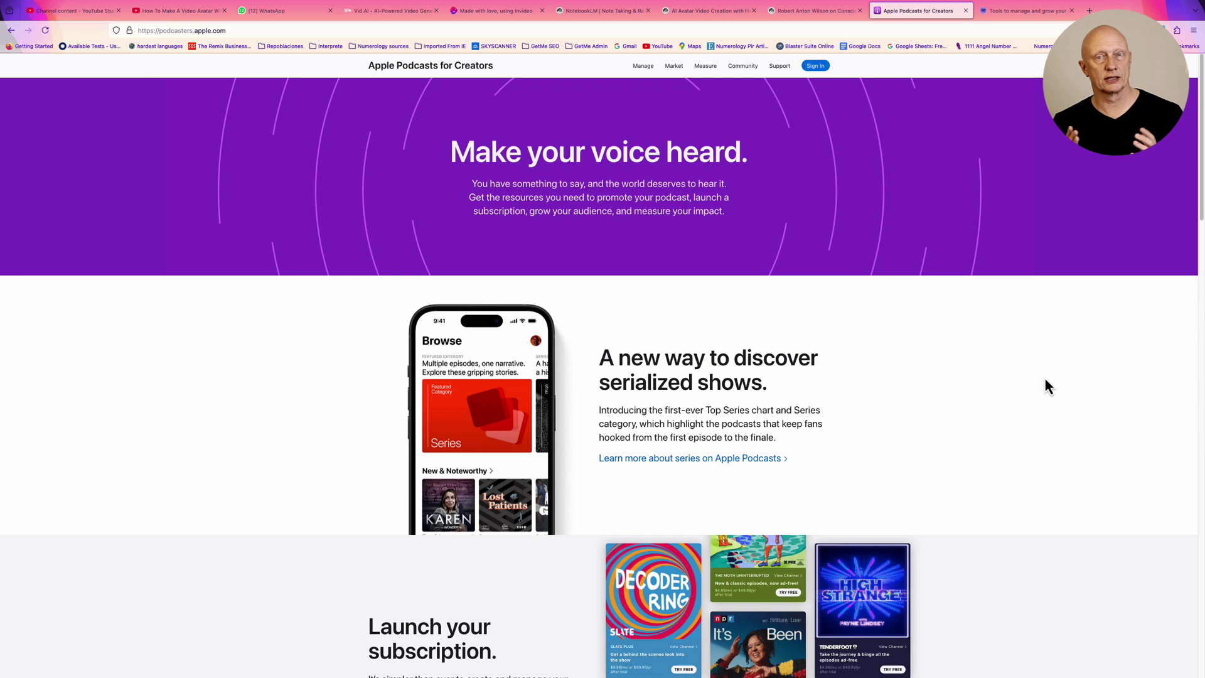
Scroll through Apple Podcasts for Creators, then switch to the Spotify for Creators tab
{"action": "scroll", "coordinate": [1046, 380], "scroll_direction": "down", "scroll_amount": 3}
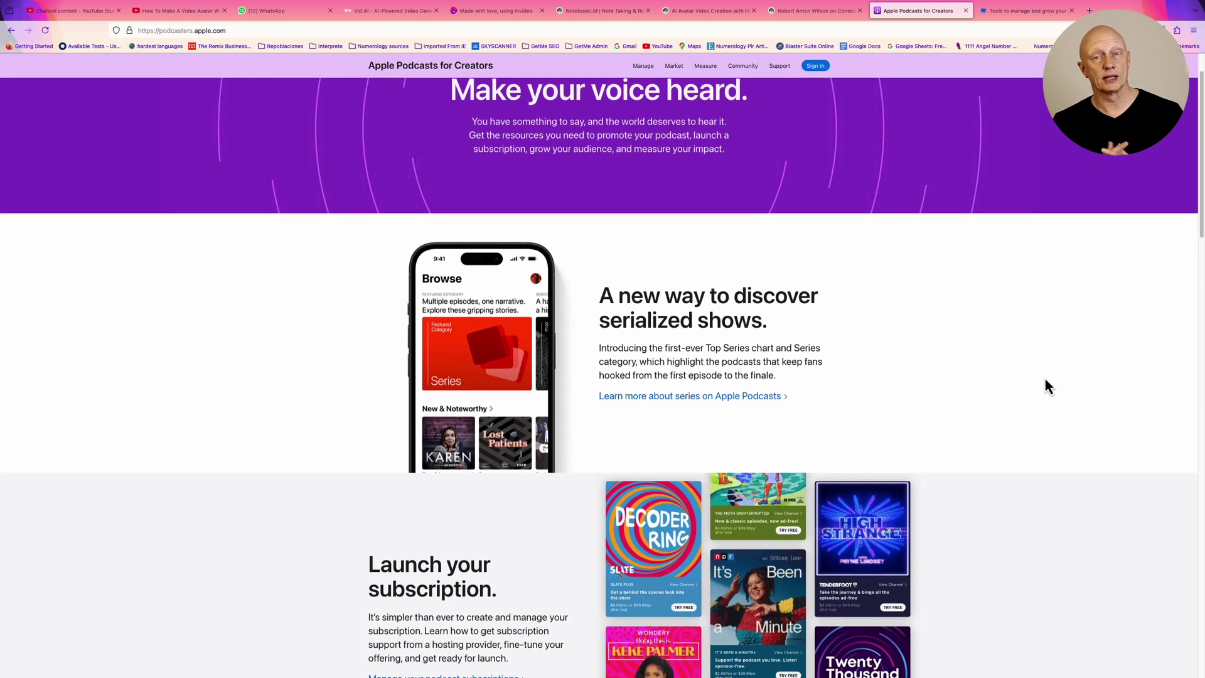
{"action": "scroll", "coordinate": [1046, 380], "scroll_direction": "down", "scroll_amount": 1}
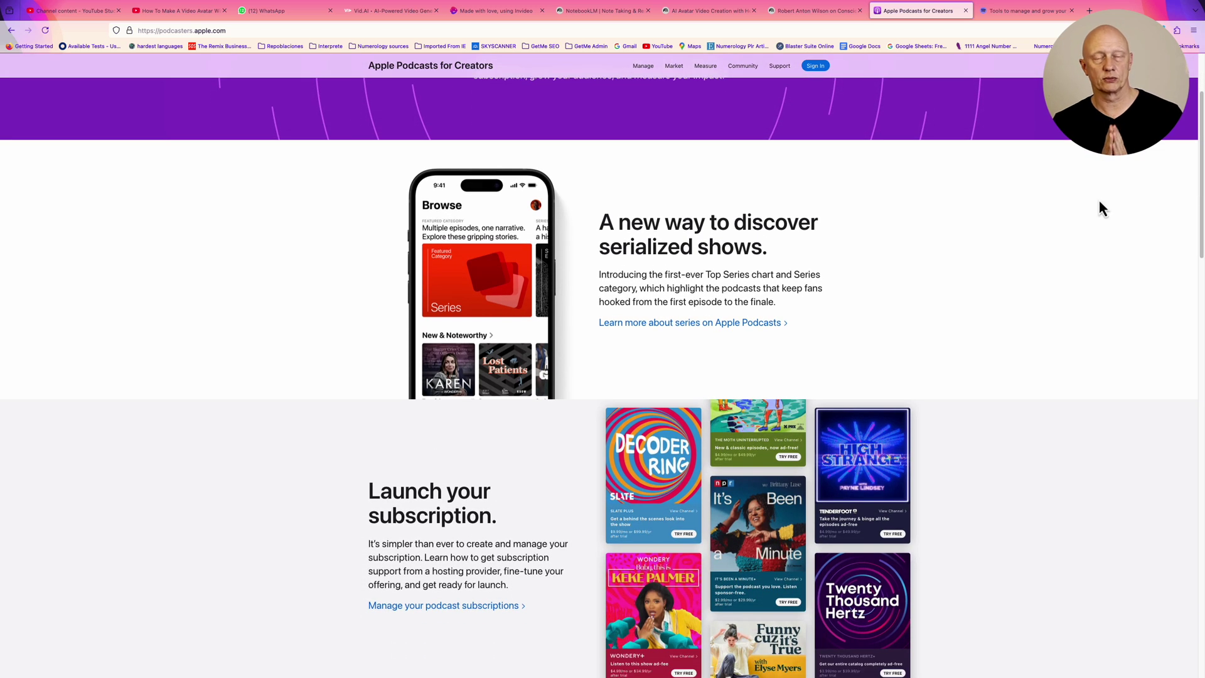
{"action": "left_click", "coordinate": [1014, 10]}
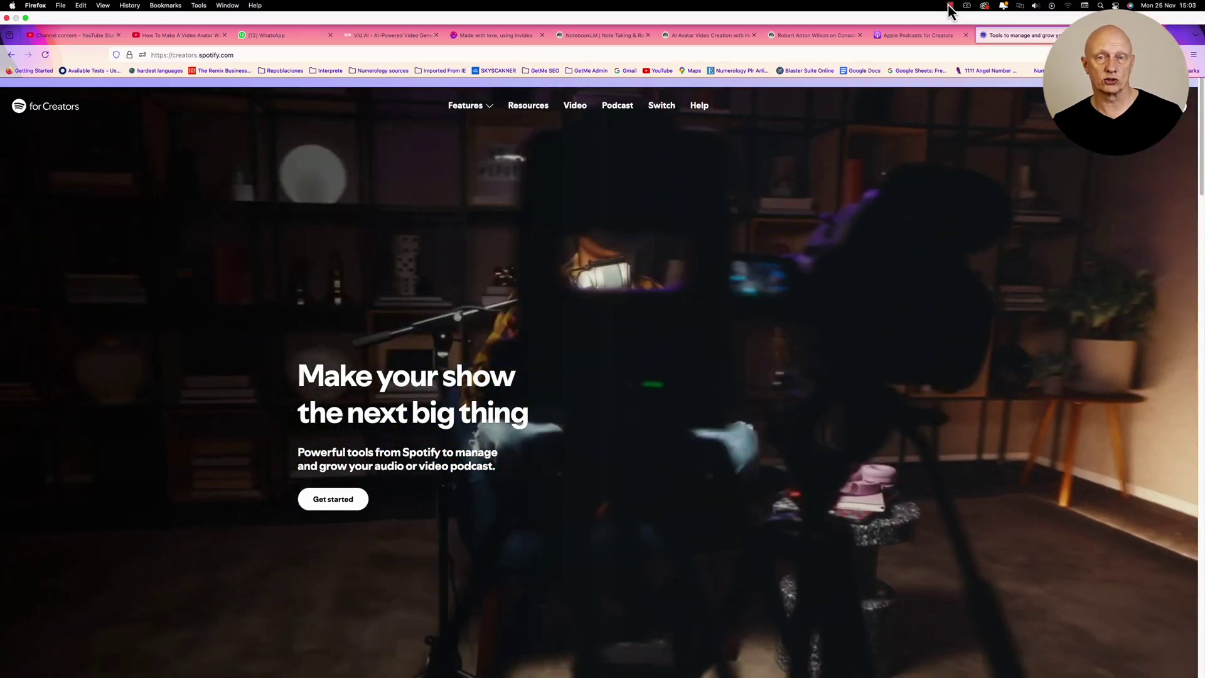
Open the 11:58 episode 'The Rise of Digital Twins' and scroll through its details
{"action": "left_click", "coordinate": [950, 5]}
{"action": "left_click", "coordinate": [958, 20]}
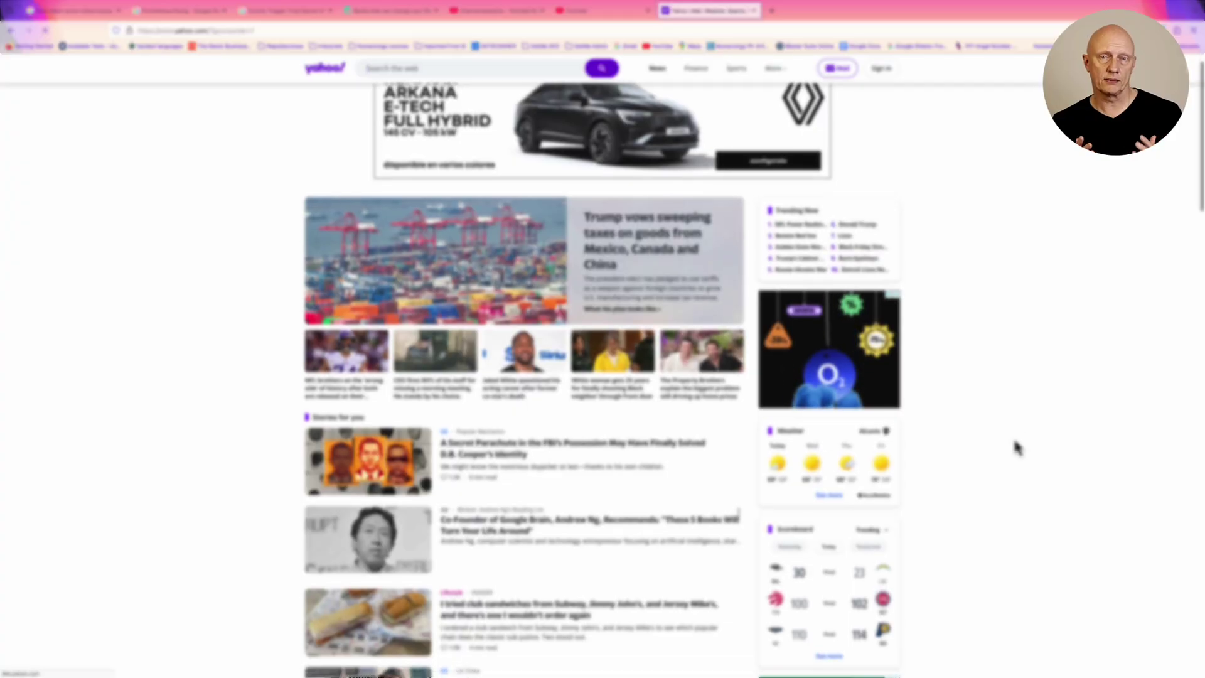
{"action": "scroll", "coordinate": [1017, 448], "scroll_direction": "down", "scroll_amount": 2}
{"action": "scroll", "coordinate": [1017, 448], "scroll_direction": "down", "scroll_amount": 4}
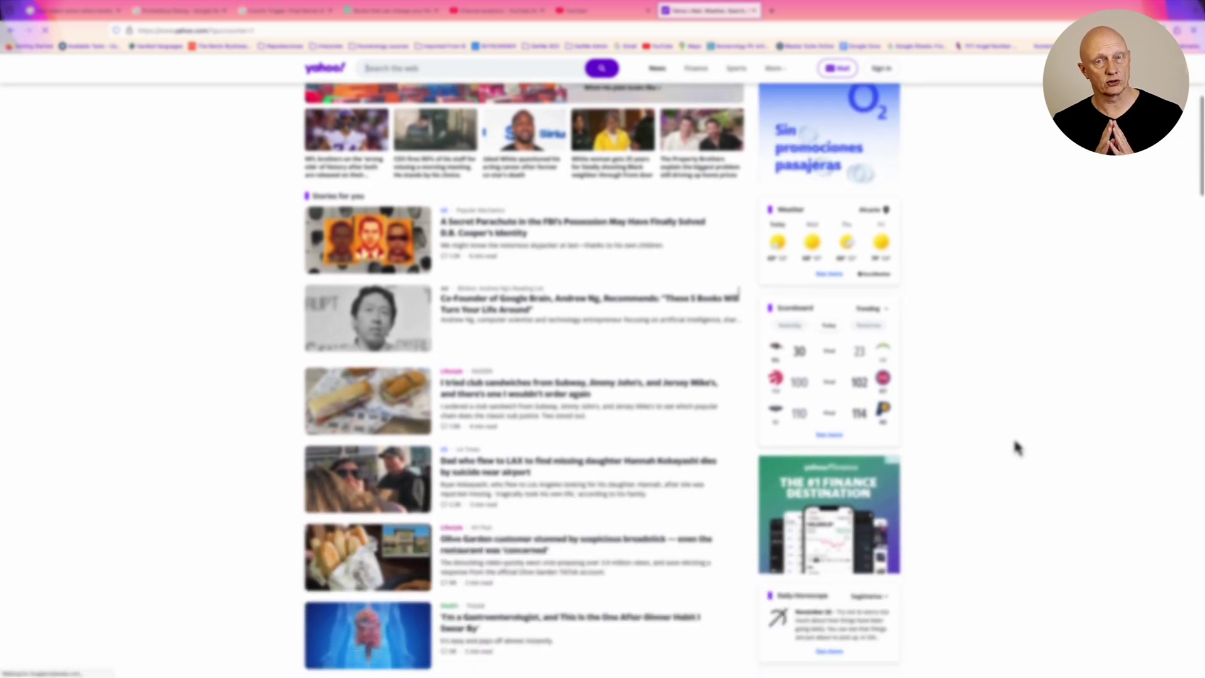
{"action": "scroll", "coordinate": [1017, 449], "scroll_direction": "down", "scroll_amount": 1}
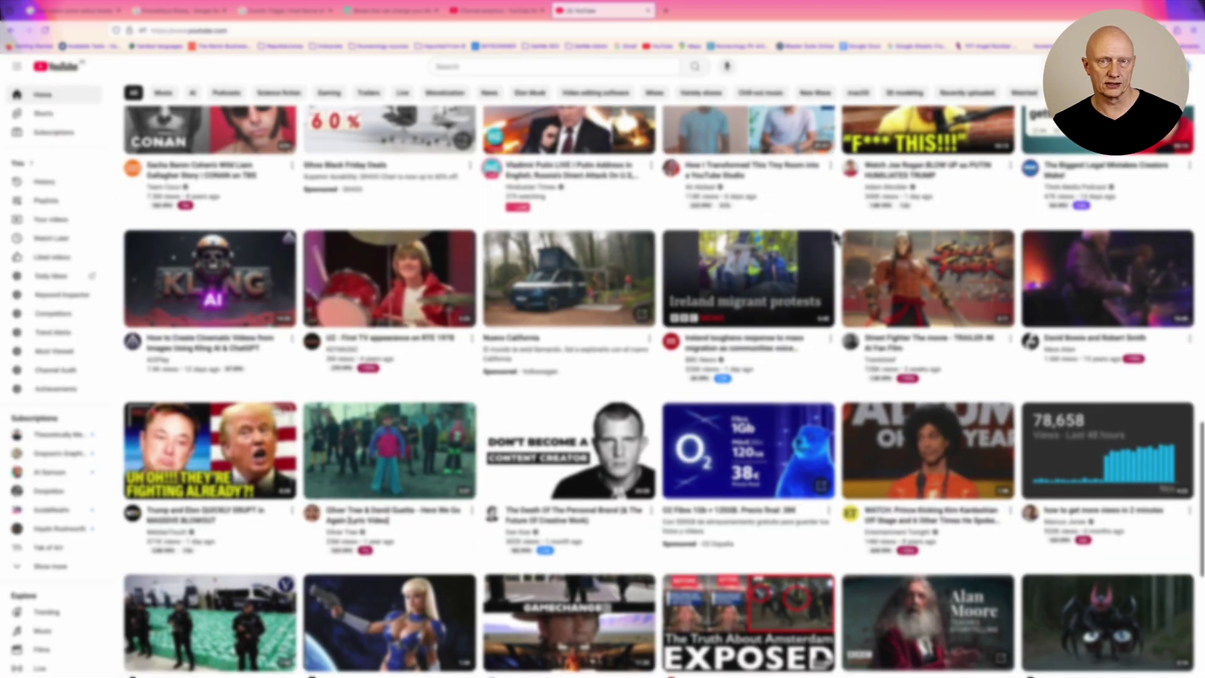
{"action": "scroll", "coordinate": [838, 237], "scroll_direction": "down", "scroll_amount": 3}
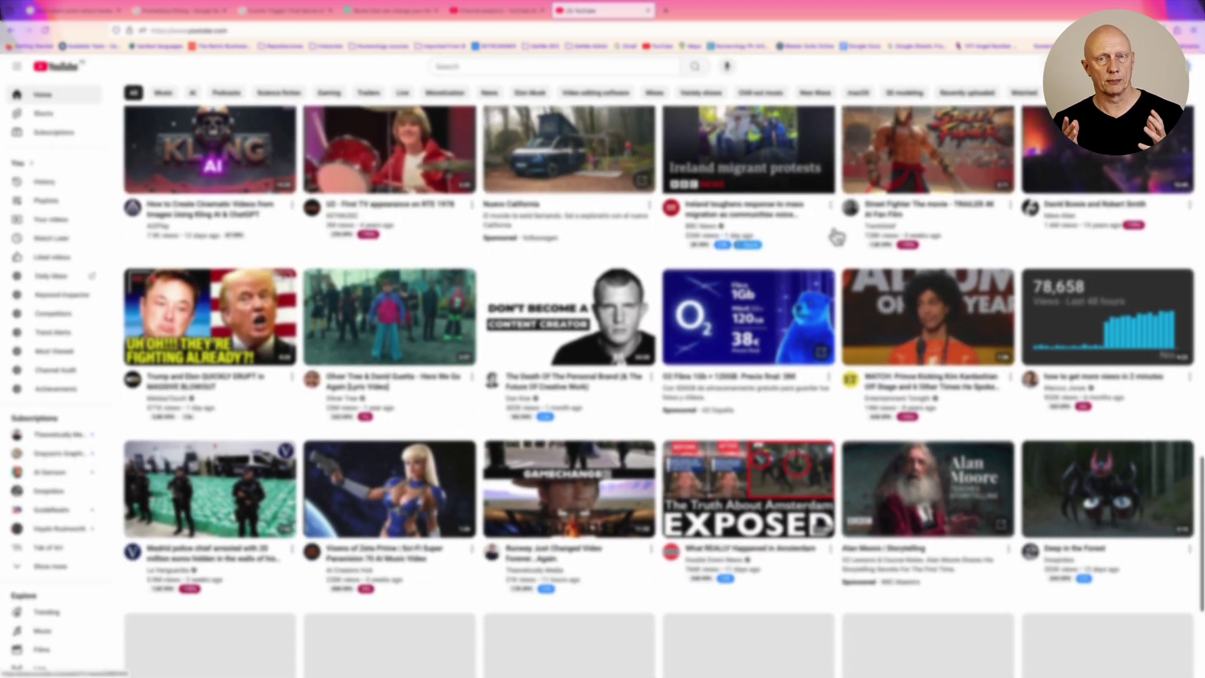
{"action": "scroll", "coordinate": [838, 237], "scroll_direction": "down", "scroll_amount": 3}
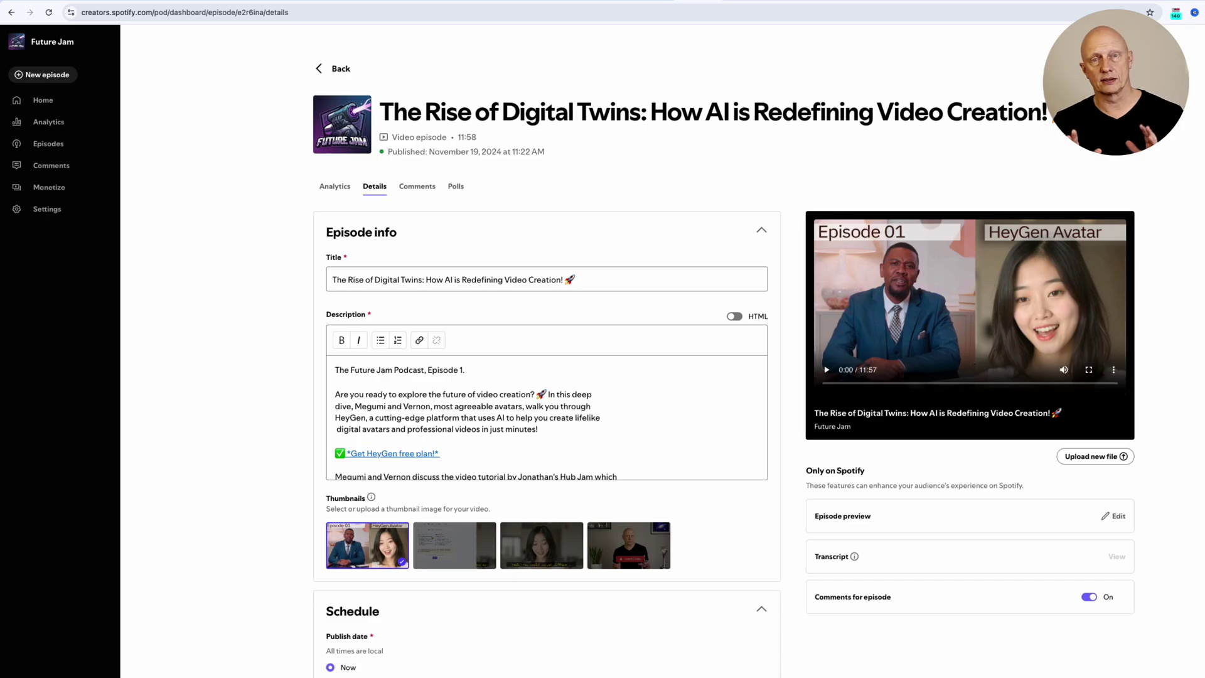
{"action": "scroll", "coordinate": [603, 377], "scroll_direction": "down", "scroll_amount": 5}
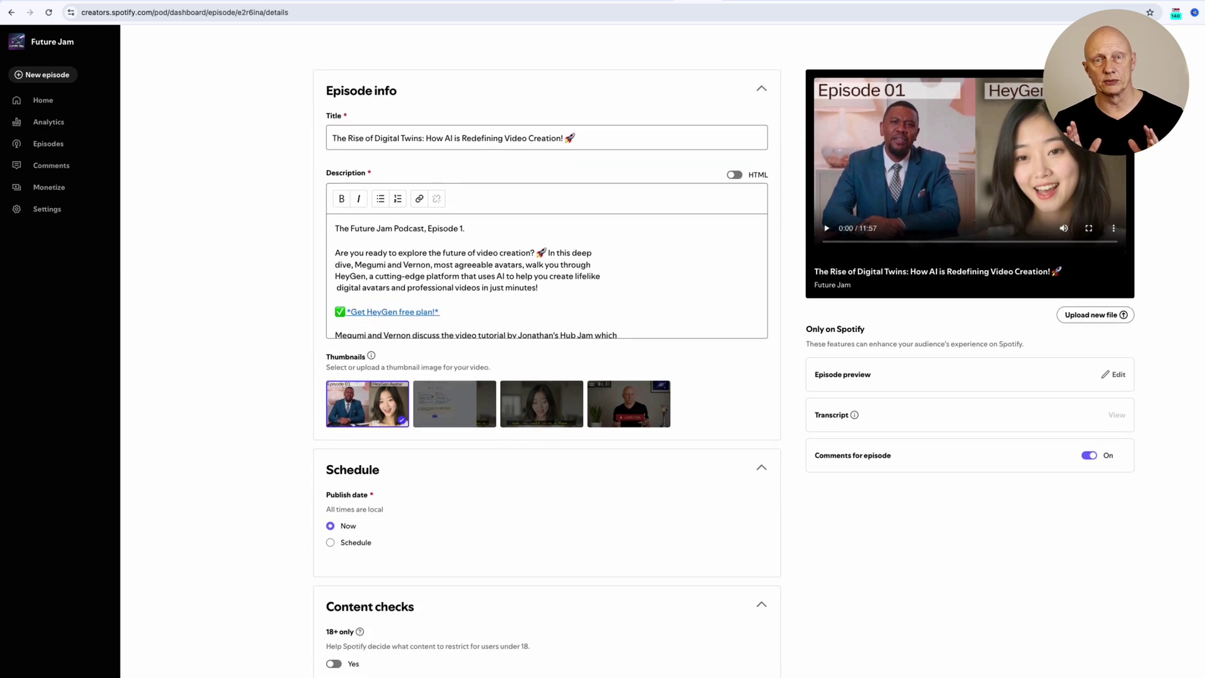
{"action": "scroll", "coordinate": [730, 260], "scroll_direction": "up", "scroll_amount": 5}
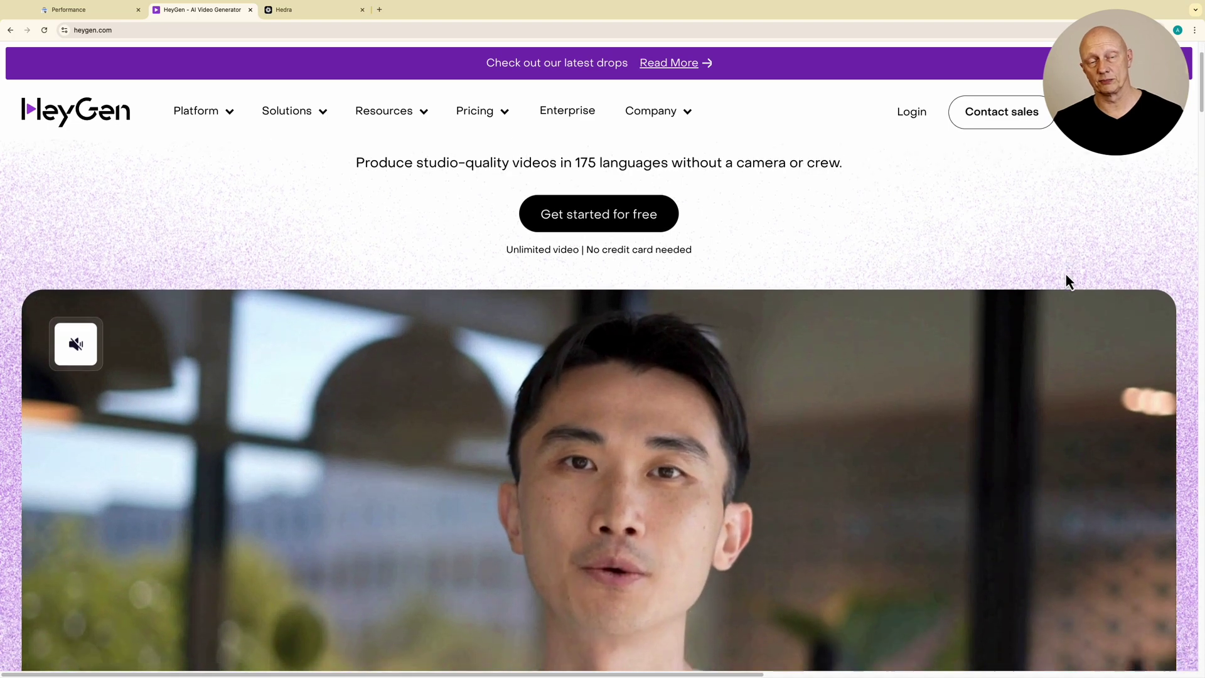
Scroll down through HeyGen's grid of public avatars
{"action": "scroll", "coordinate": [1066, 273], "scroll_direction": "down", "scroll_amount": 3}
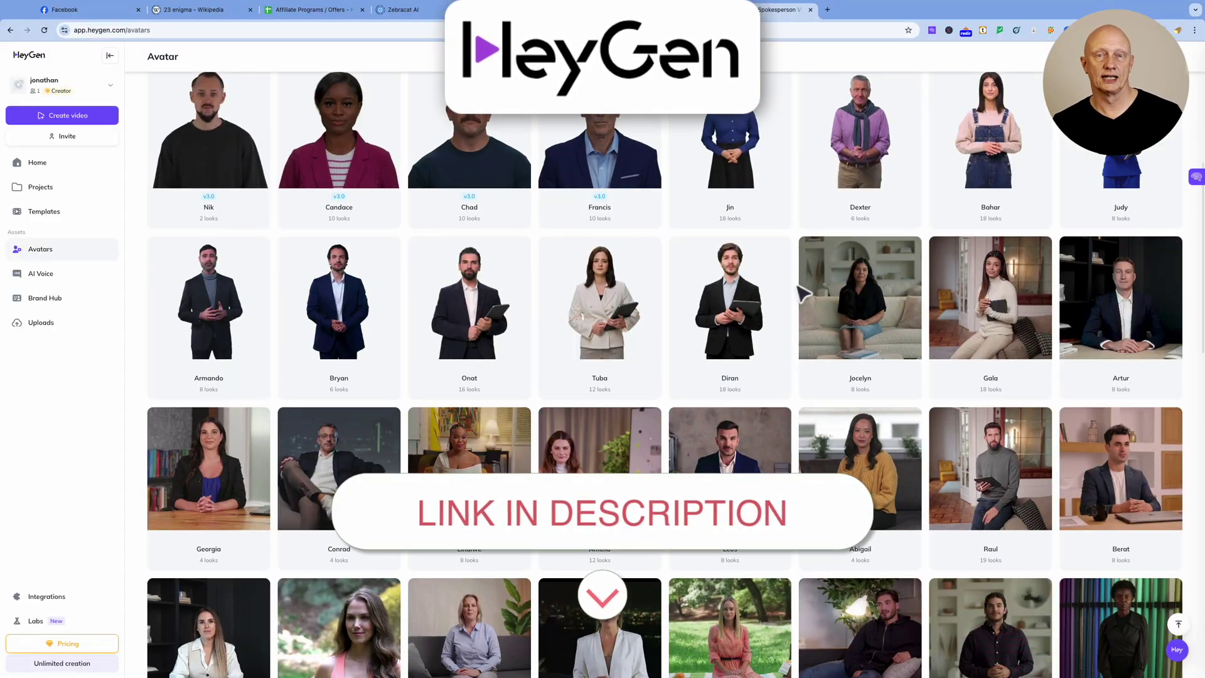
{"action": "scroll", "coordinate": [804, 293], "scroll_direction": "down", "scroll_amount": 2}
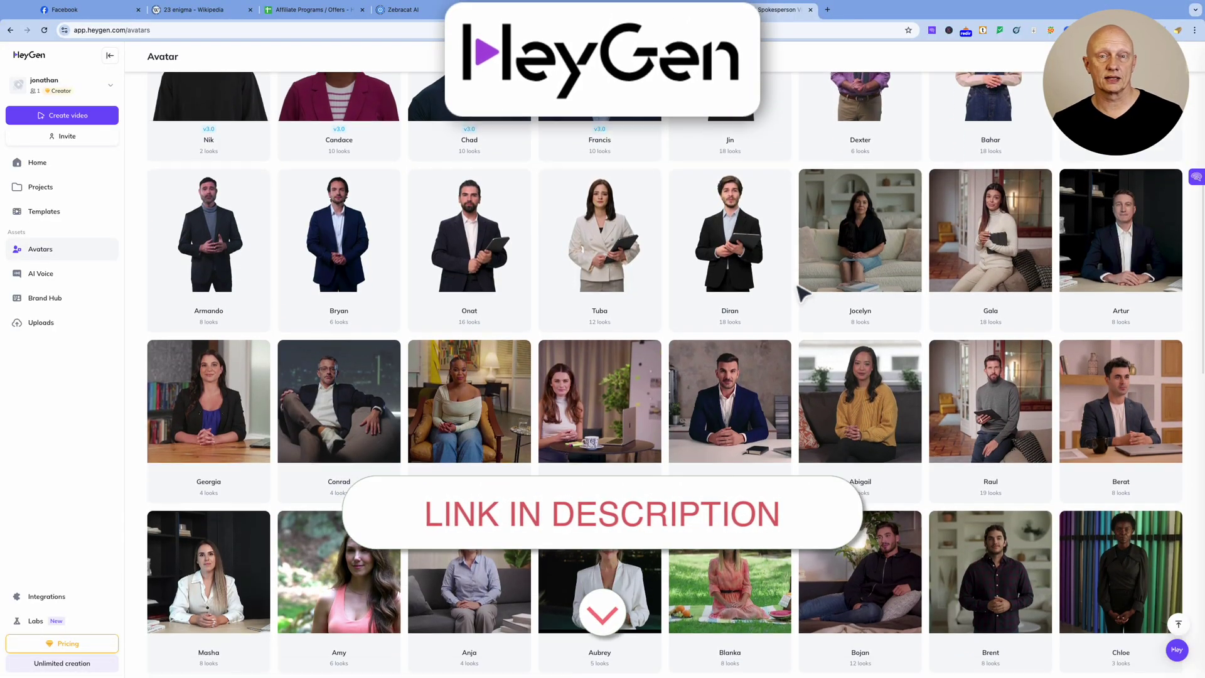
{"action": "scroll", "coordinate": [800, 293], "scroll_direction": "down", "scroll_amount": 1}
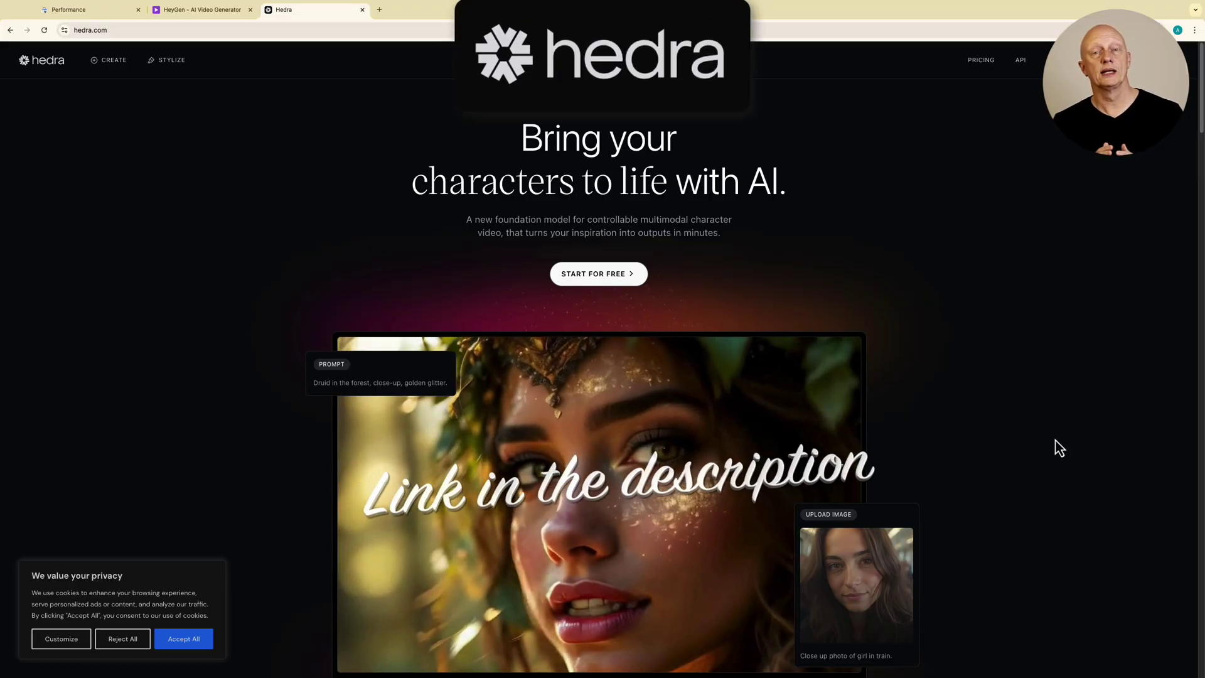
{"action": "scroll", "coordinate": [1052, 451], "scroll_direction": "down", "scroll_amount": 1}
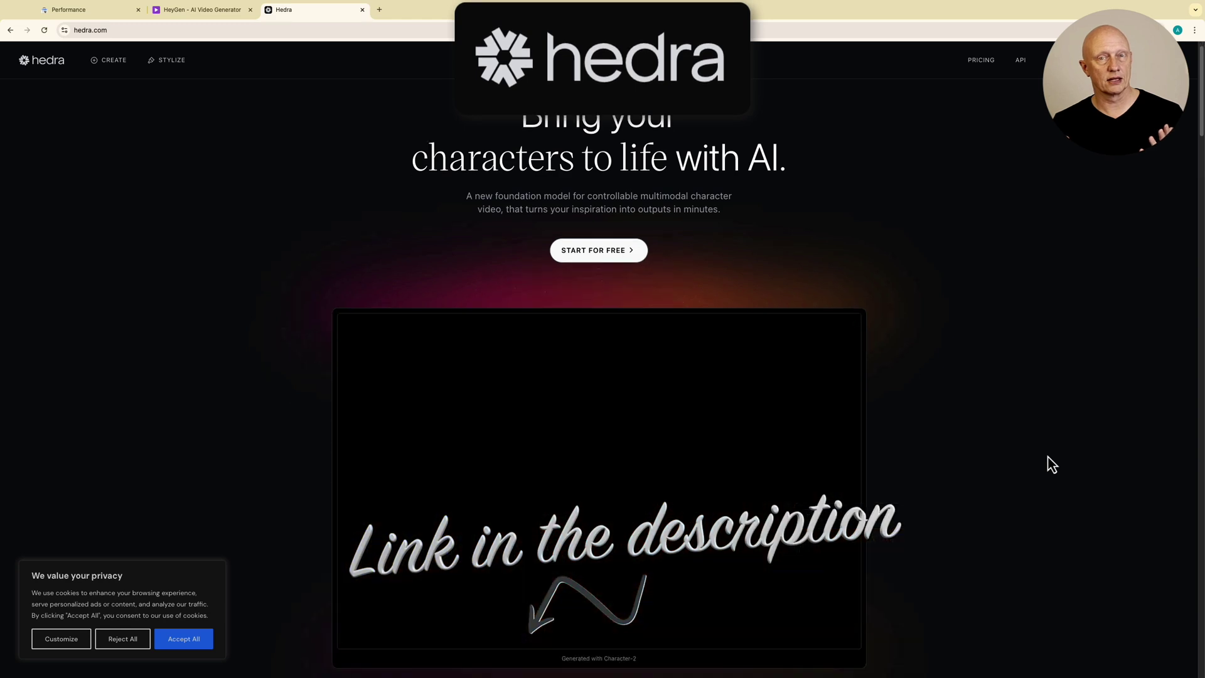
{"action": "scroll", "coordinate": [1052, 465], "scroll_direction": "down", "scroll_amount": 2}
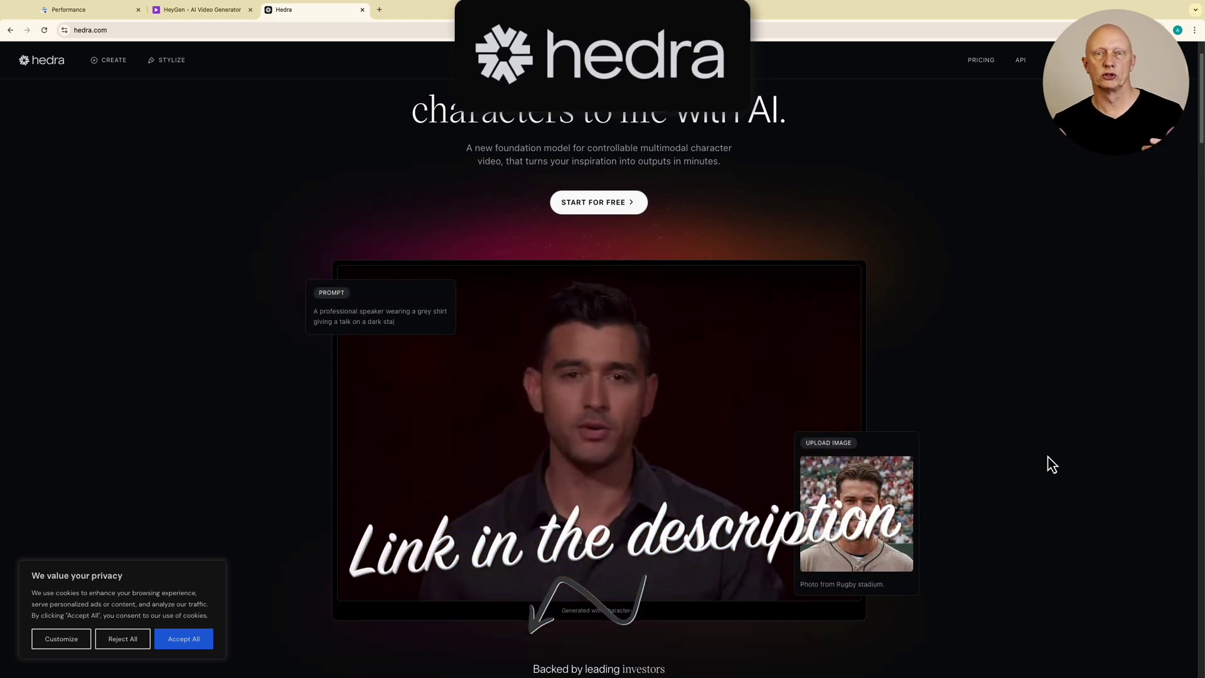
{"action": "scroll", "coordinate": [1052, 465], "scroll_direction": "down", "scroll_amount": 3}
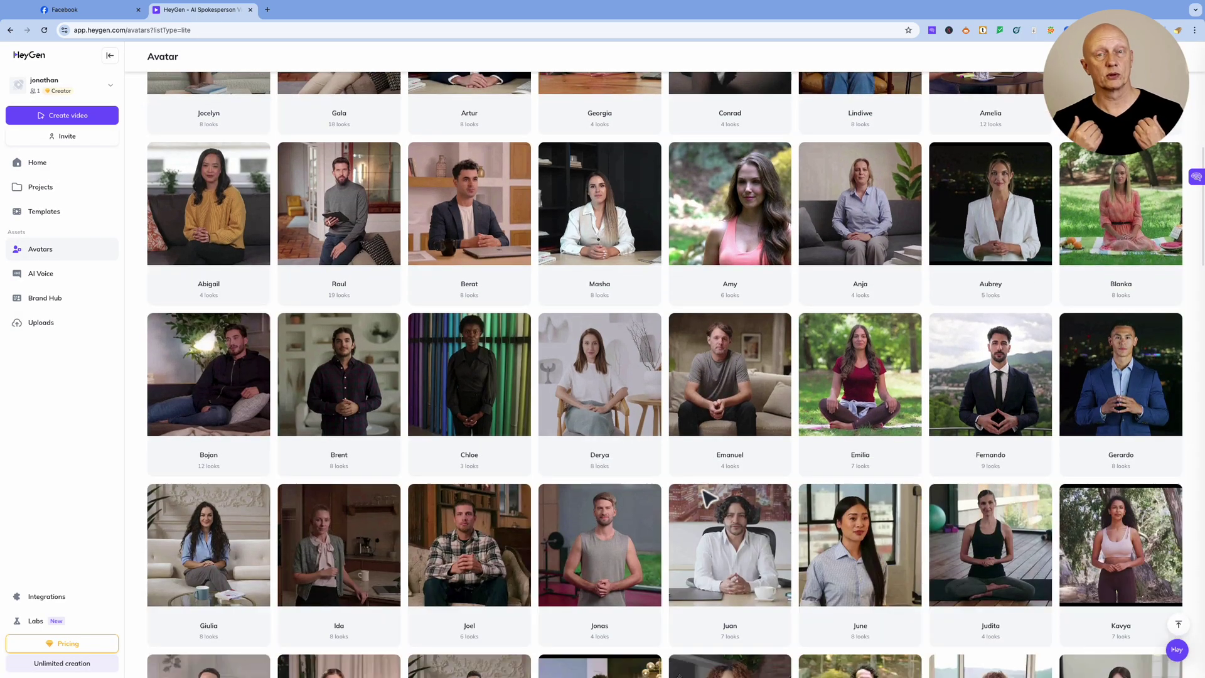
Scroll down HeyGen's list of video avatars
{"action": "scroll", "coordinate": [708, 501], "scroll_direction": "down", "scroll_amount": 10}
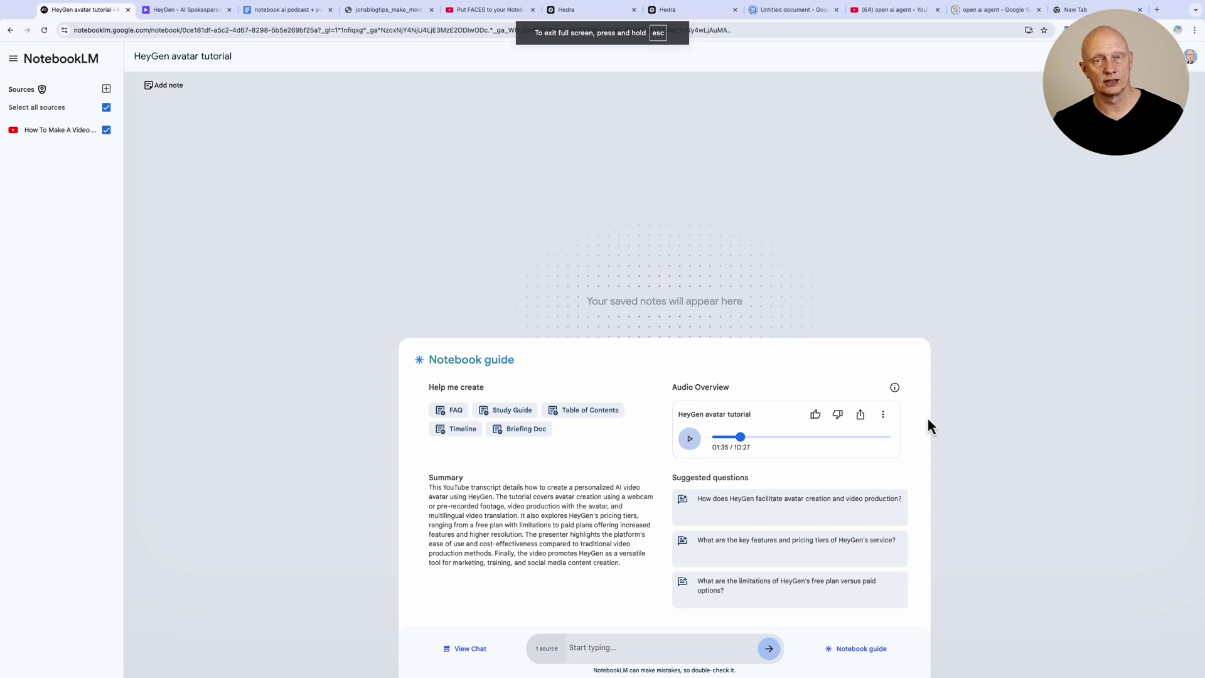
Open the HeyGen audio overview's three-dot menu to reveal Download
{"action": "left_click", "coordinate": [883, 414]}
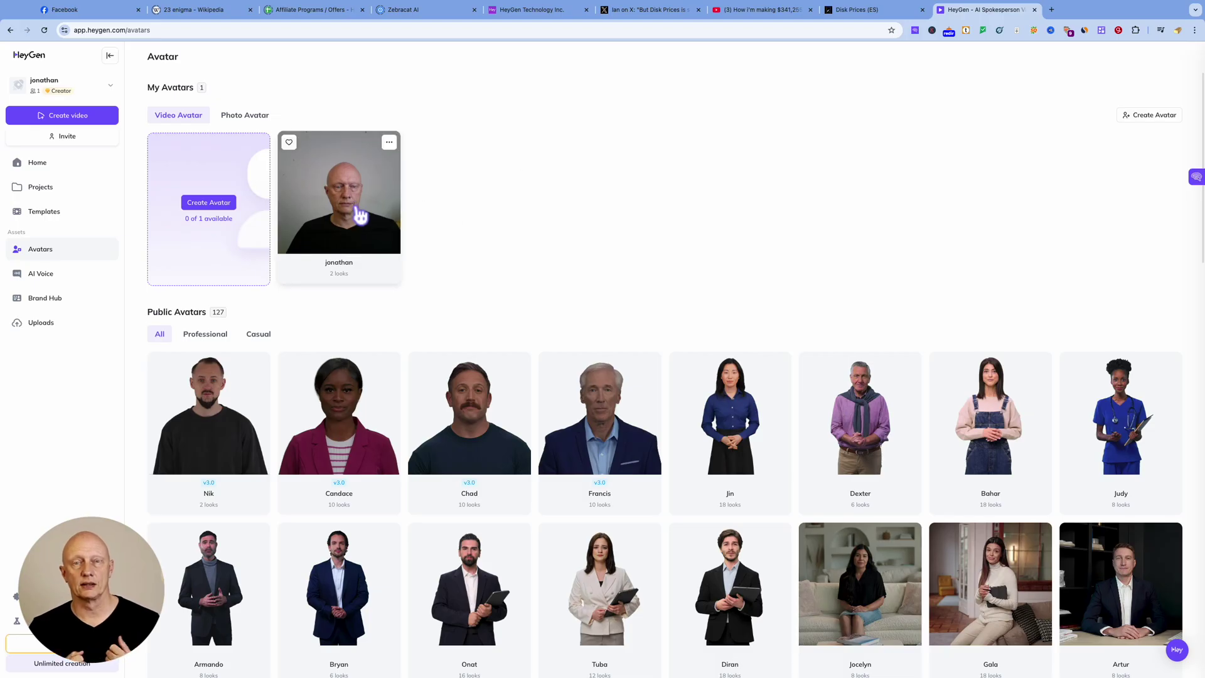
Open your custom avatar, play its first look's 0:11 training footage, then close the preview
{"action": "left_click", "coordinate": [358, 211]}
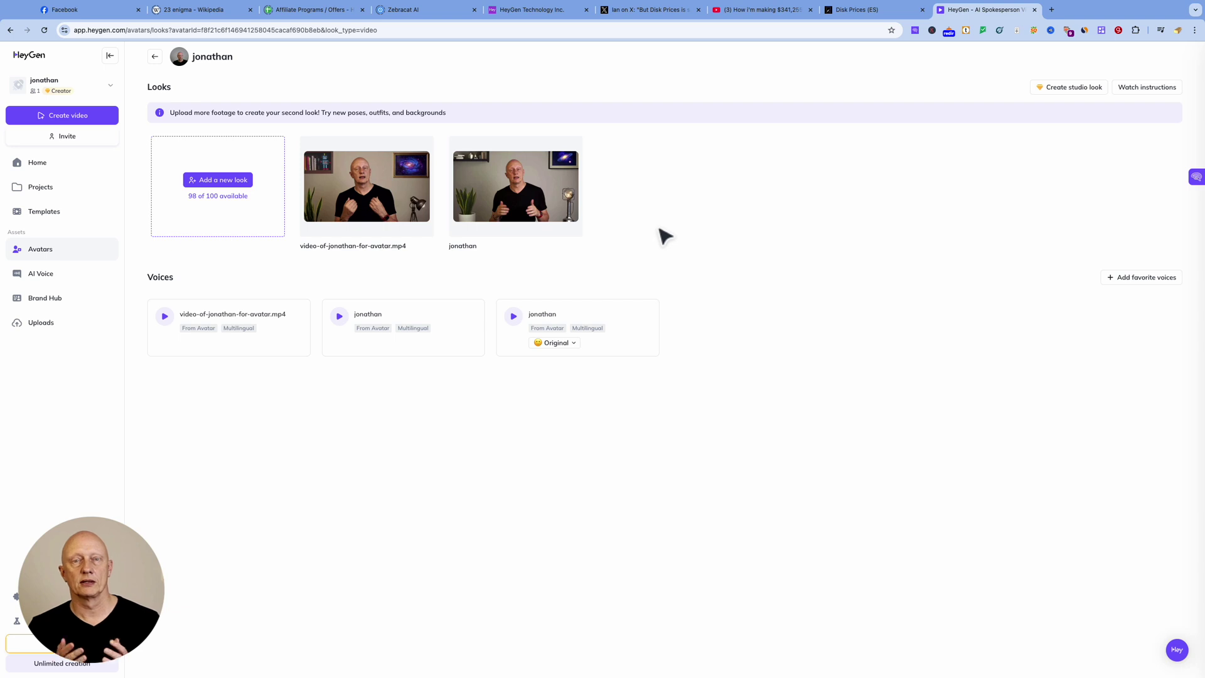
{"action": "left_click", "coordinate": [376, 195]}
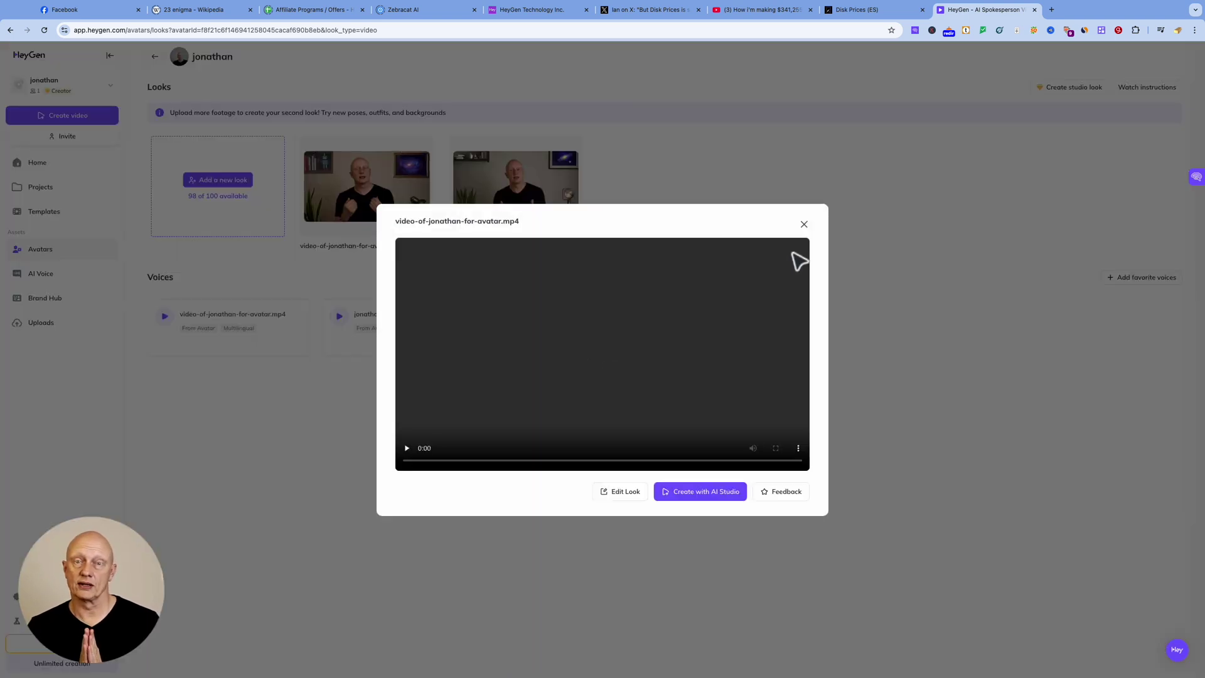
{"action": "left_click", "coordinate": [406, 450]}
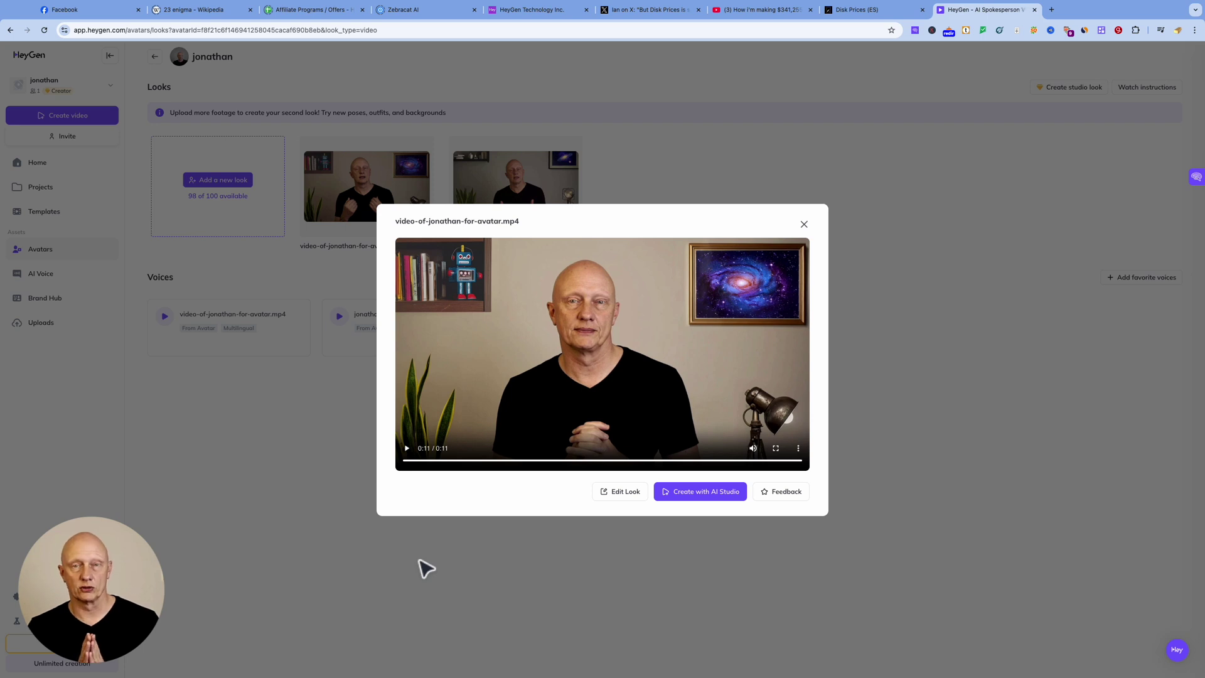
{"action": "left_click", "coordinate": [805, 224]}
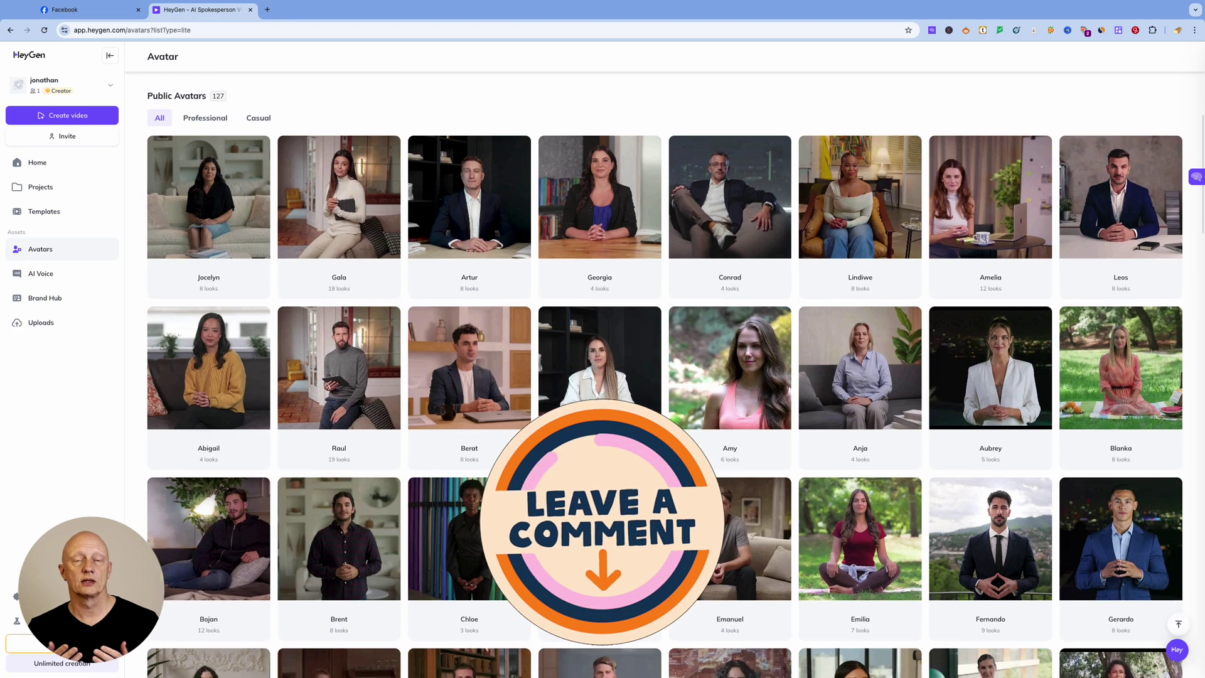
Scroll through HeyGen's 127 public avatars
{"action": "scroll", "coordinate": [708, 492], "scroll_direction": "down", "scroll_amount": 3}
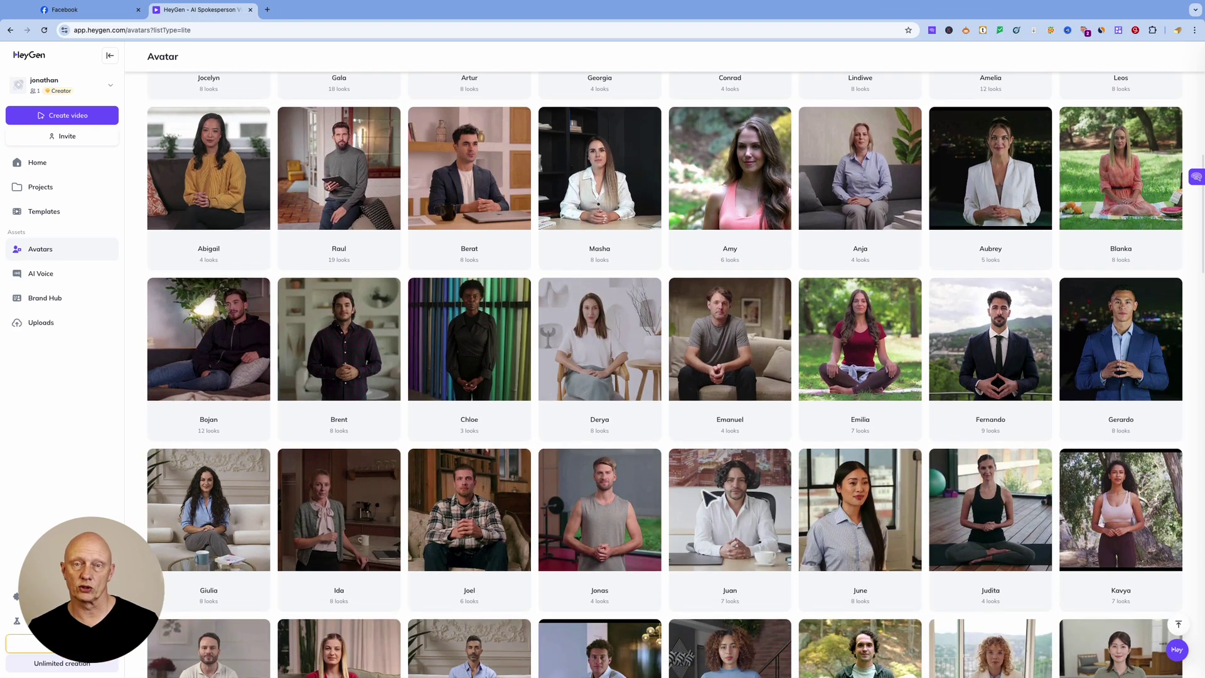
{"action": "scroll", "coordinate": [707, 496], "scroll_direction": "down", "scroll_amount": 4}
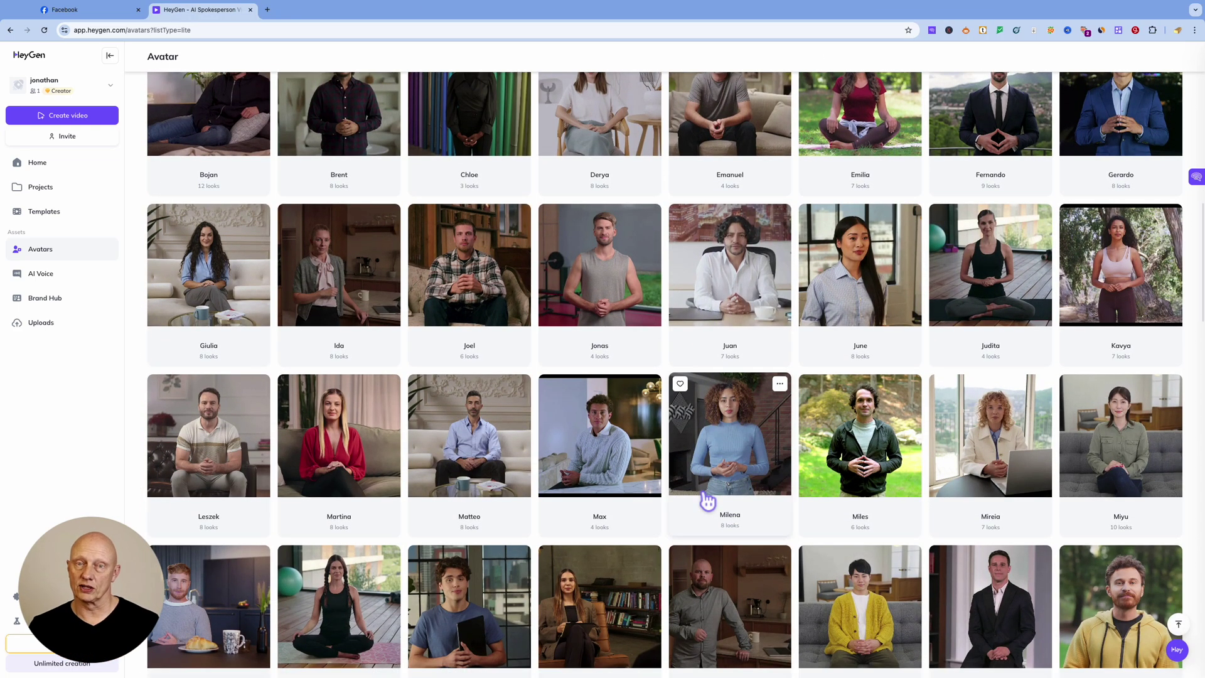
{"action": "scroll", "coordinate": [707, 500], "scroll_direction": "down", "scroll_amount": 5}
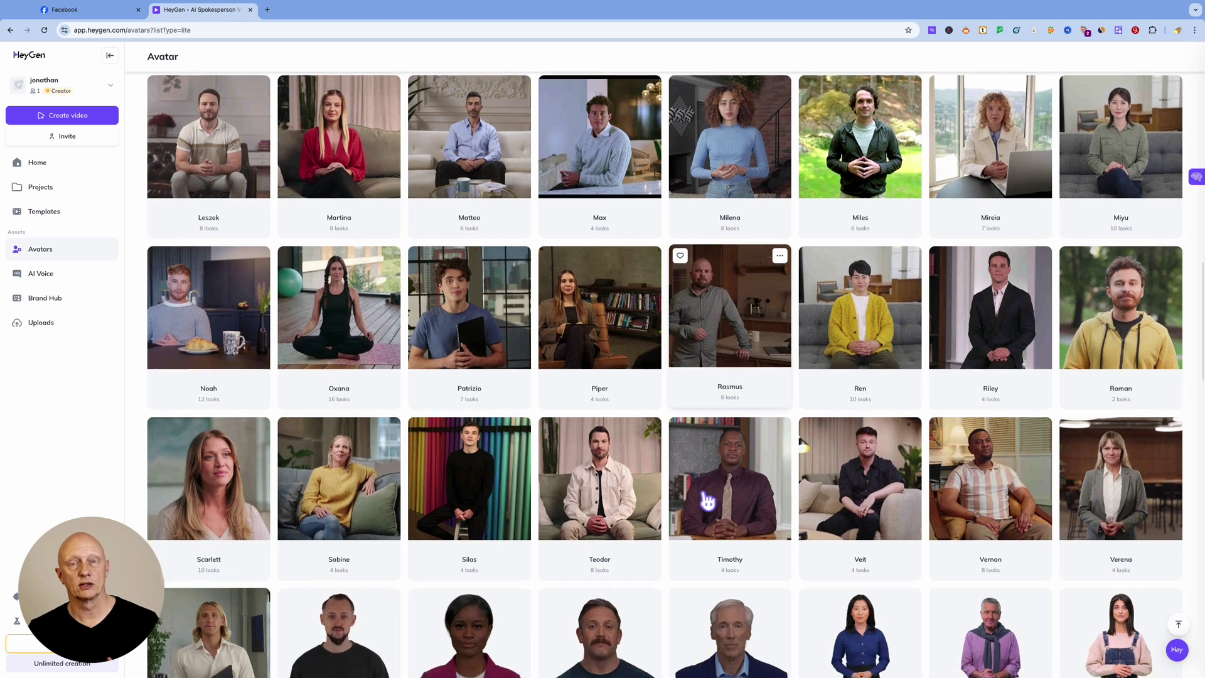
{"action": "scroll", "coordinate": [707, 500], "scroll_direction": "down", "scroll_amount": 2}
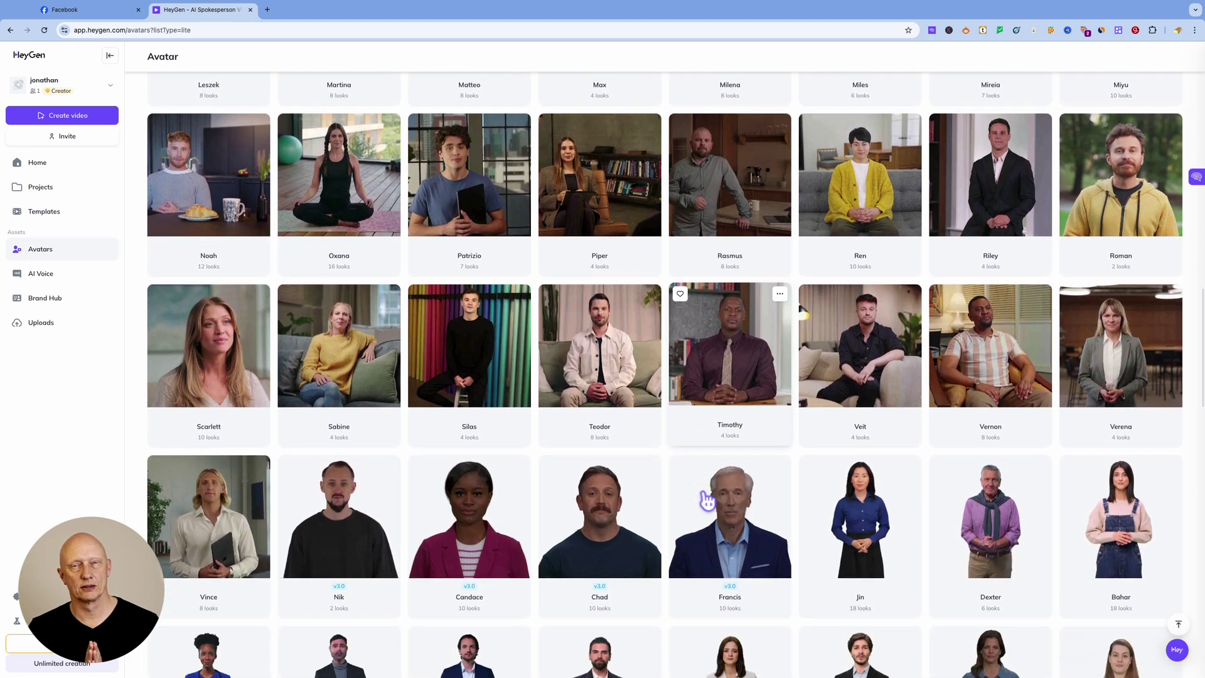
{"action": "scroll", "coordinate": [707, 500], "scroll_direction": "down", "scroll_amount": 4}
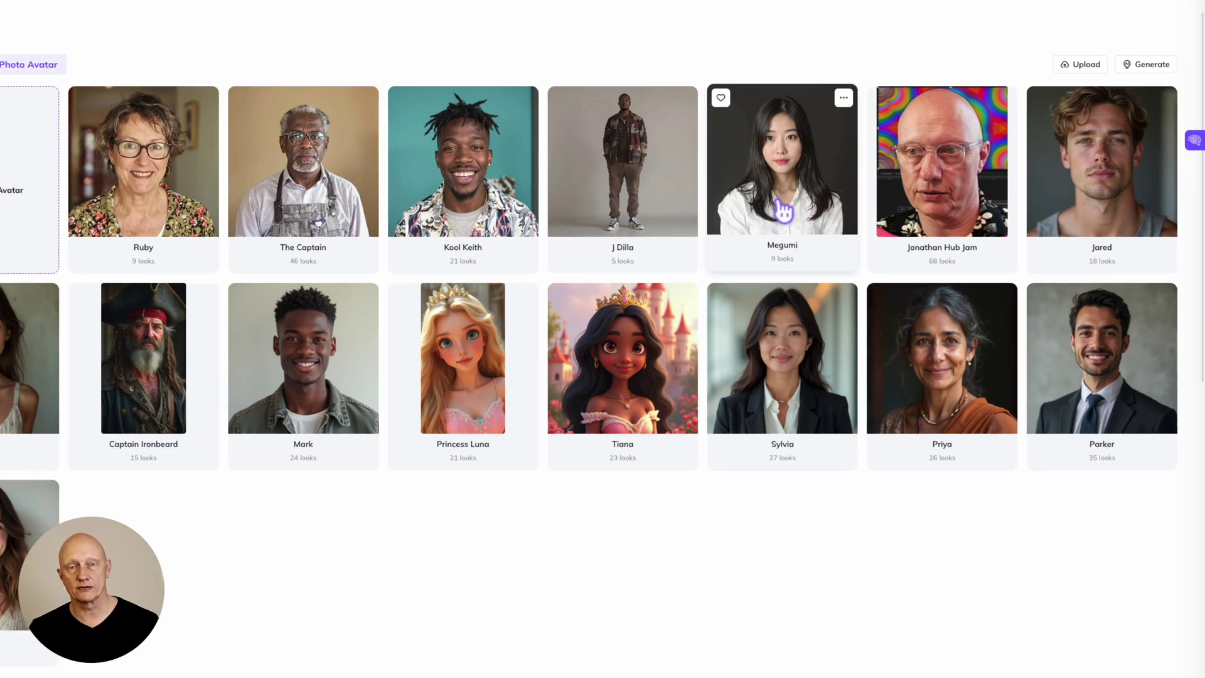
Preview one of Megumi's looks, play Vernon's Office Front clip, then preview Vernon Office Side
{"action": "left_click", "coordinate": [783, 212]}
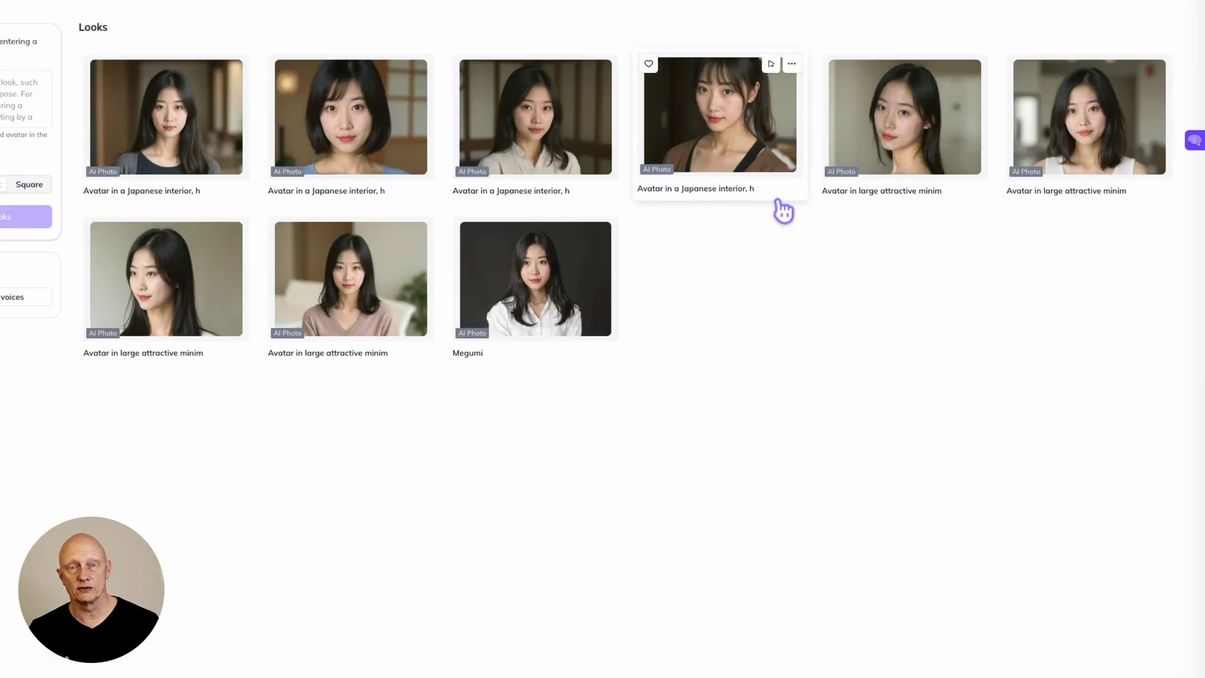
{"action": "left_click", "coordinate": [781, 210]}
{"action": "left_click", "coordinate": [673, 113]}
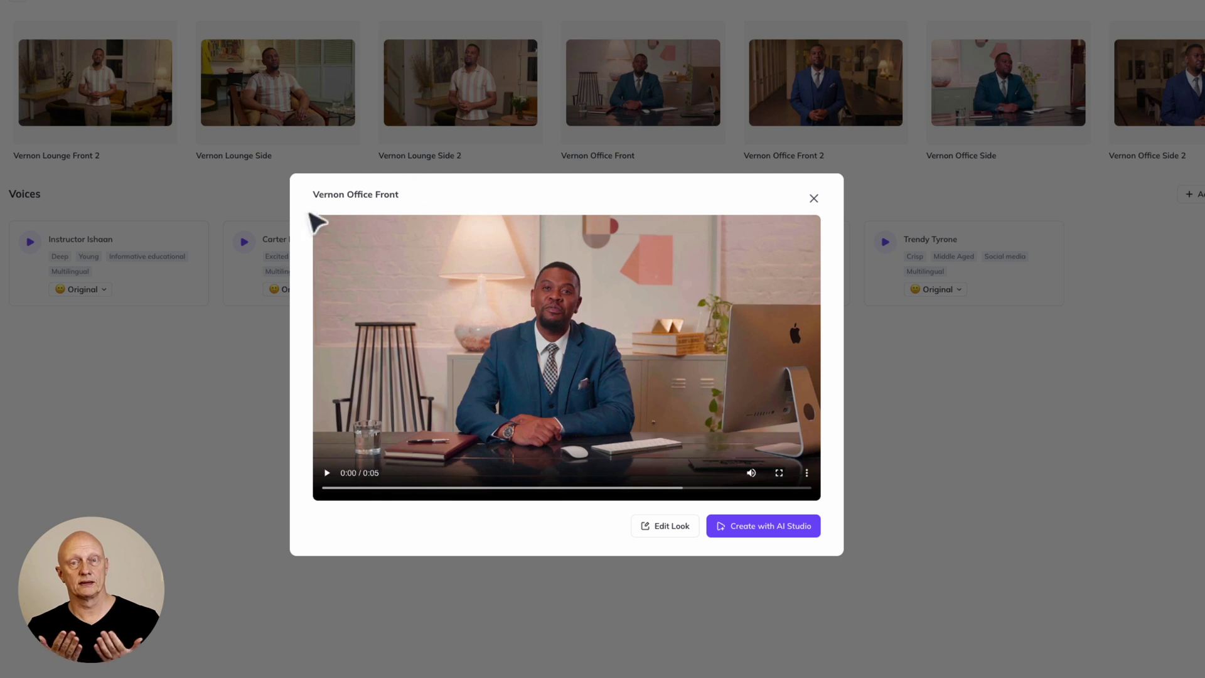
{"action": "left_click", "coordinate": [327, 474]}
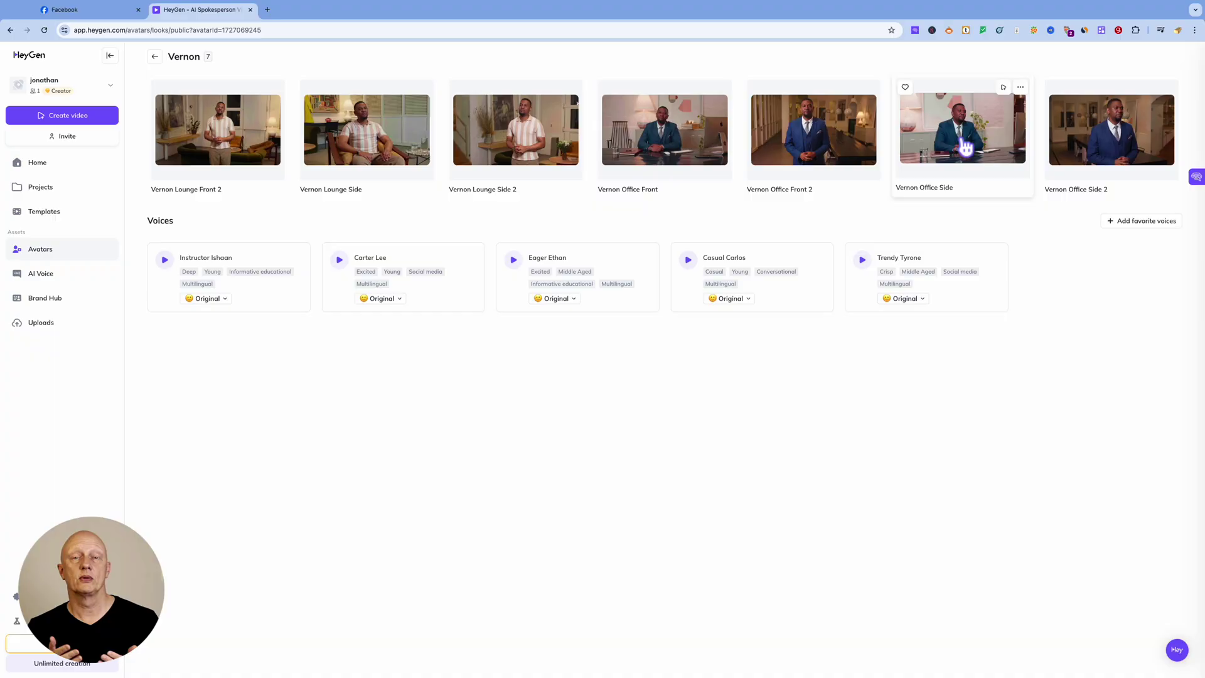
{"action": "left_click", "coordinate": [963, 143]}
{"action": "left_click", "coordinate": [289, 537]}
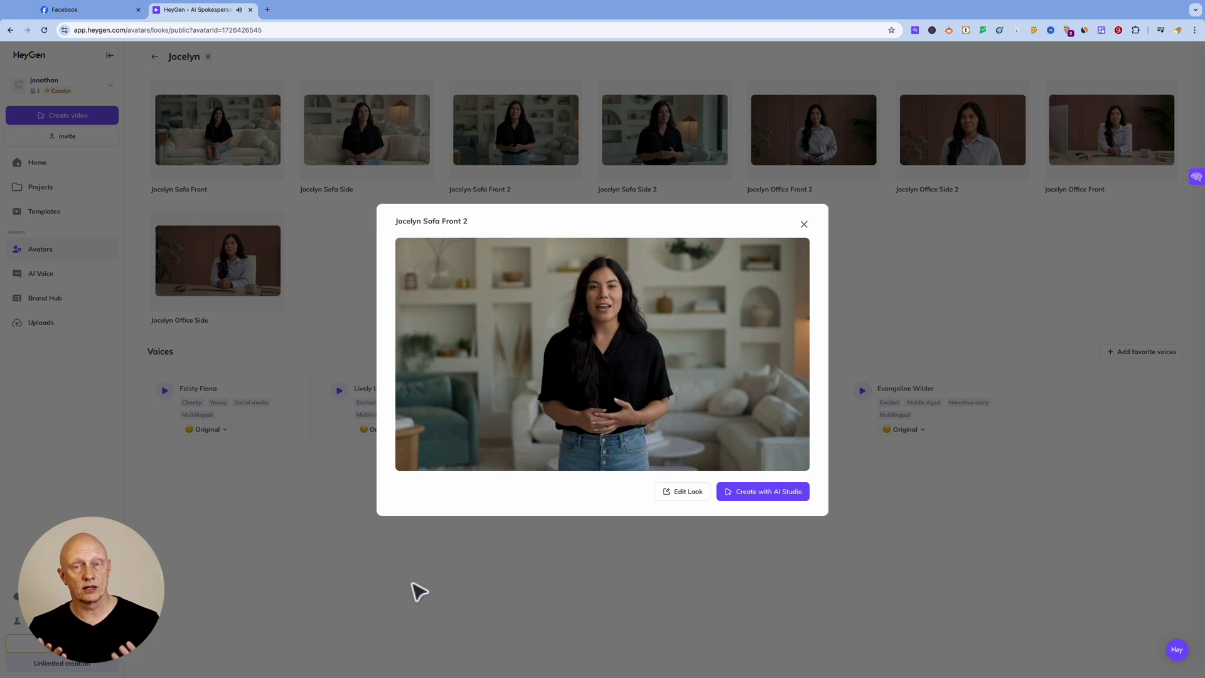
Advance the preview to the next Jocelyn look with the right arrow key
{"action": "key", "text": "Right"}
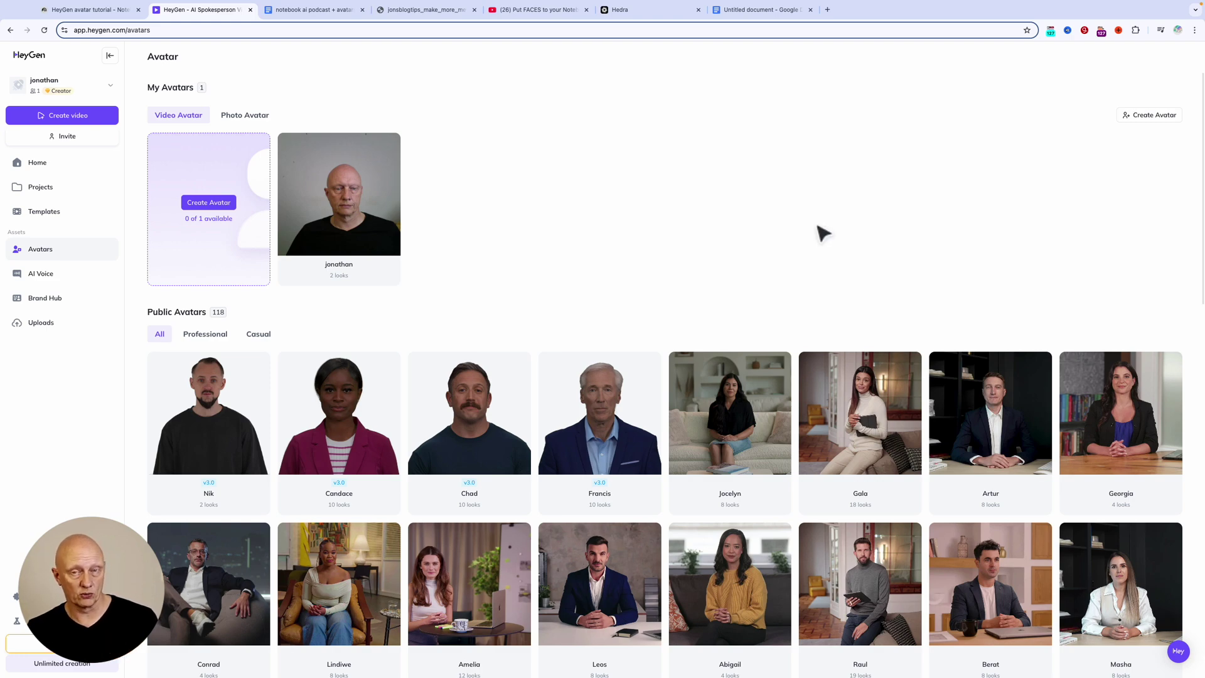
Open Vernon's looks and preview Office Front, then Office Side
{"action": "scroll", "coordinate": [832, 560], "scroll_direction": "down", "scroll_amount": 3}
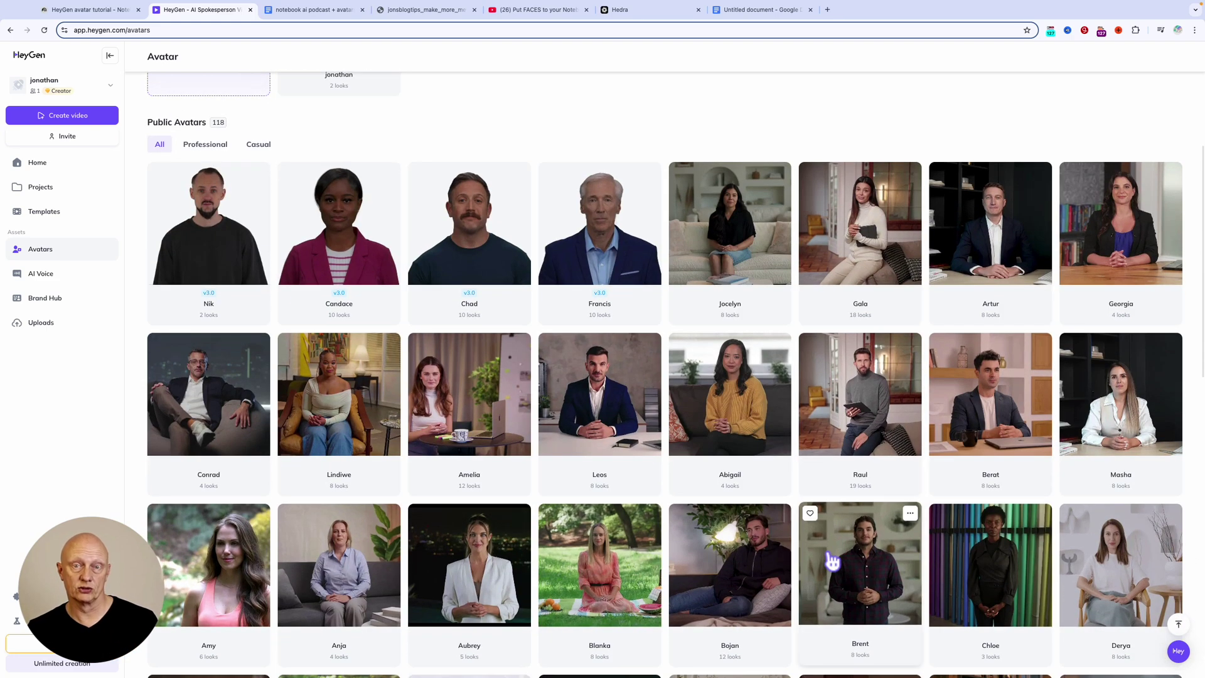
{"action": "scroll", "coordinate": [832, 561], "scroll_direction": "down", "scroll_amount": 15}
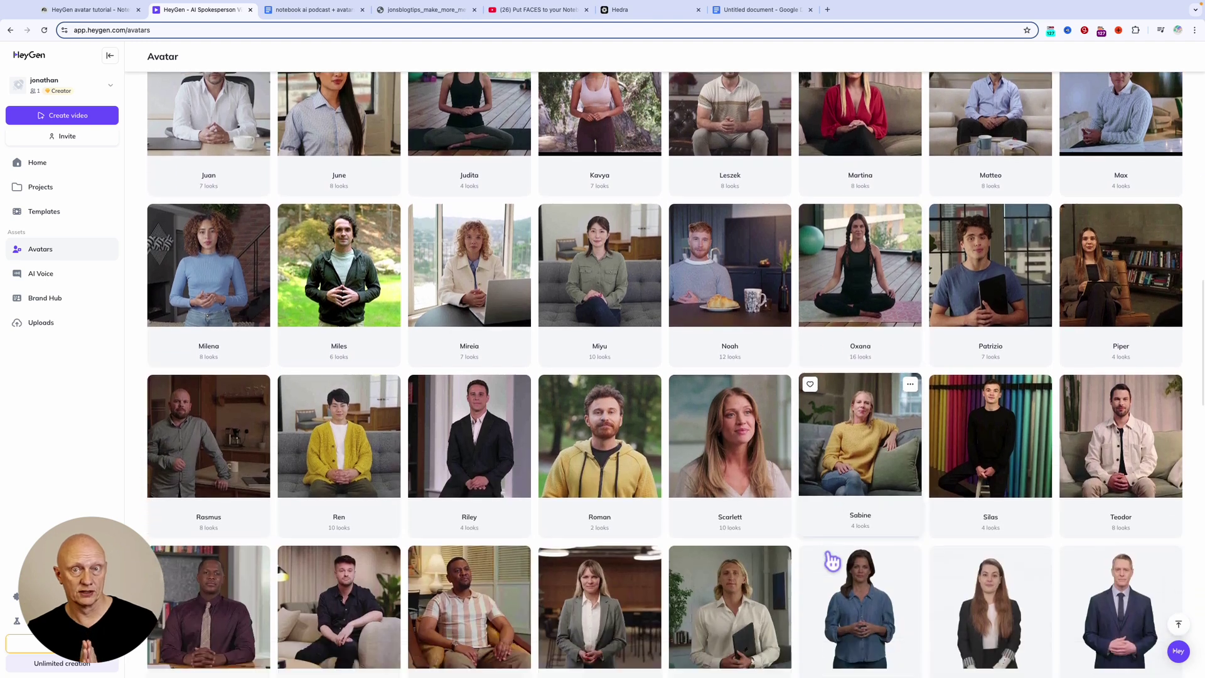
{"action": "scroll", "coordinate": [832, 560], "scroll_direction": "down", "scroll_amount": 5}
{"action": "scroll", "coordinate": [837, 581], "scroll_direction": "up", "scroll_amount": 2}
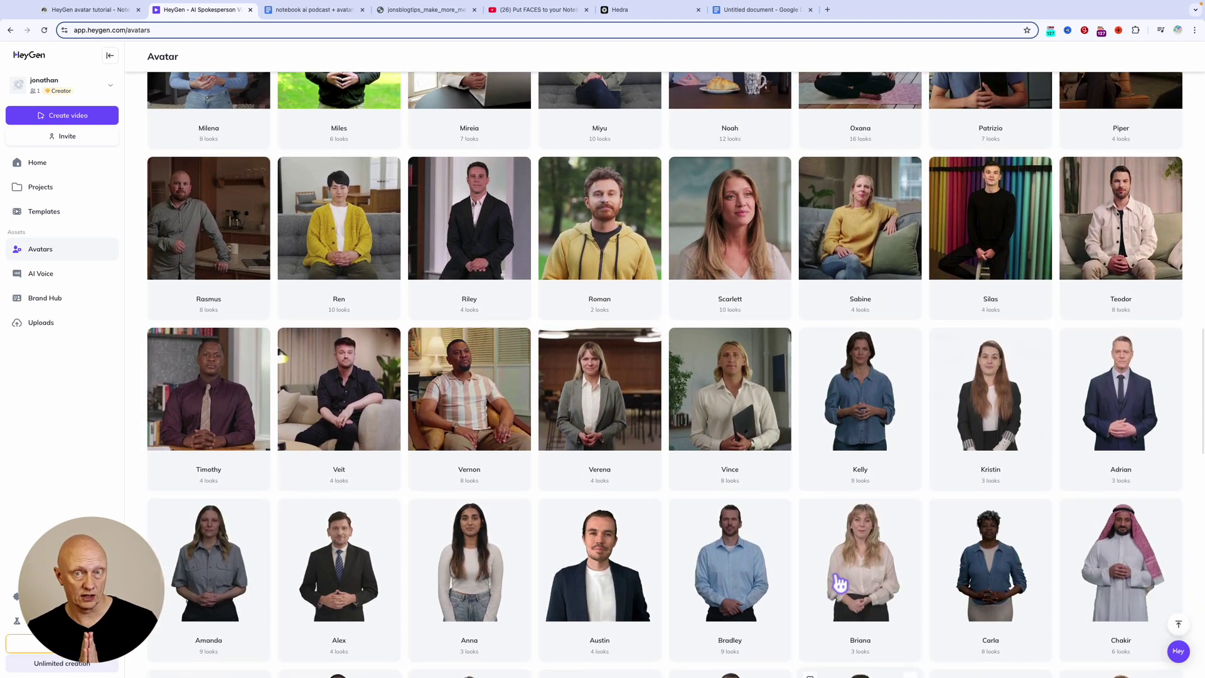
{"action": "left_click", "coordinate": [462, 409]}
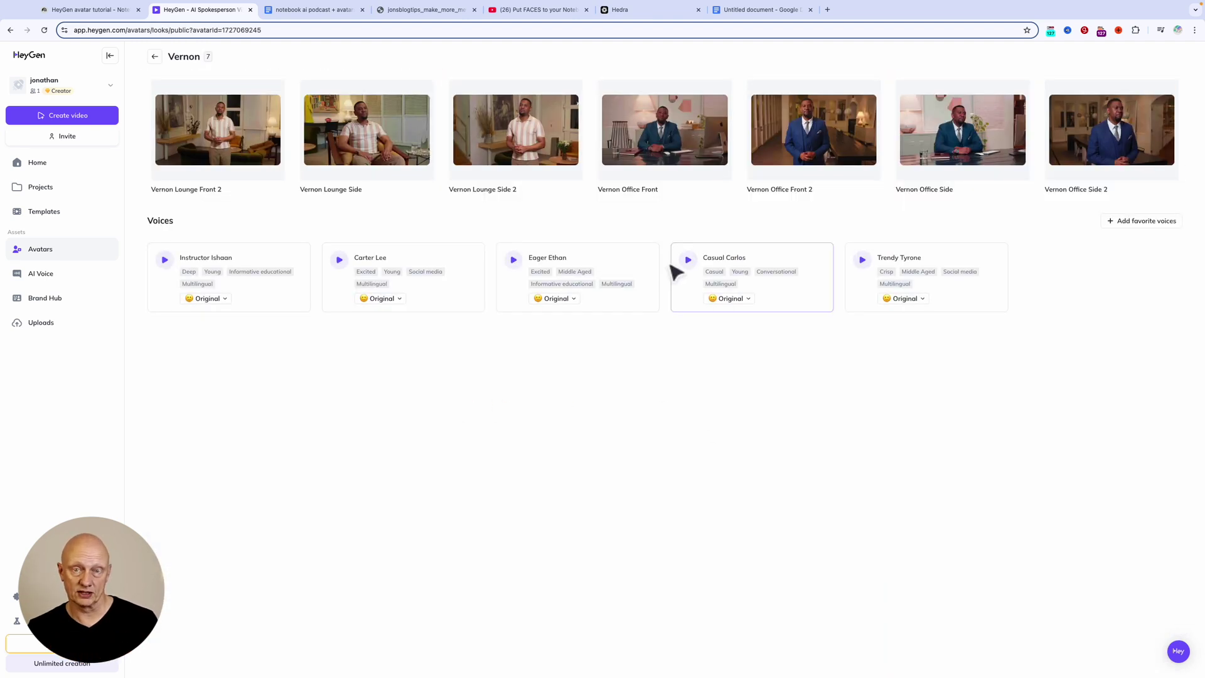
{"action": "left_click", "coordinate": [665, 153]}
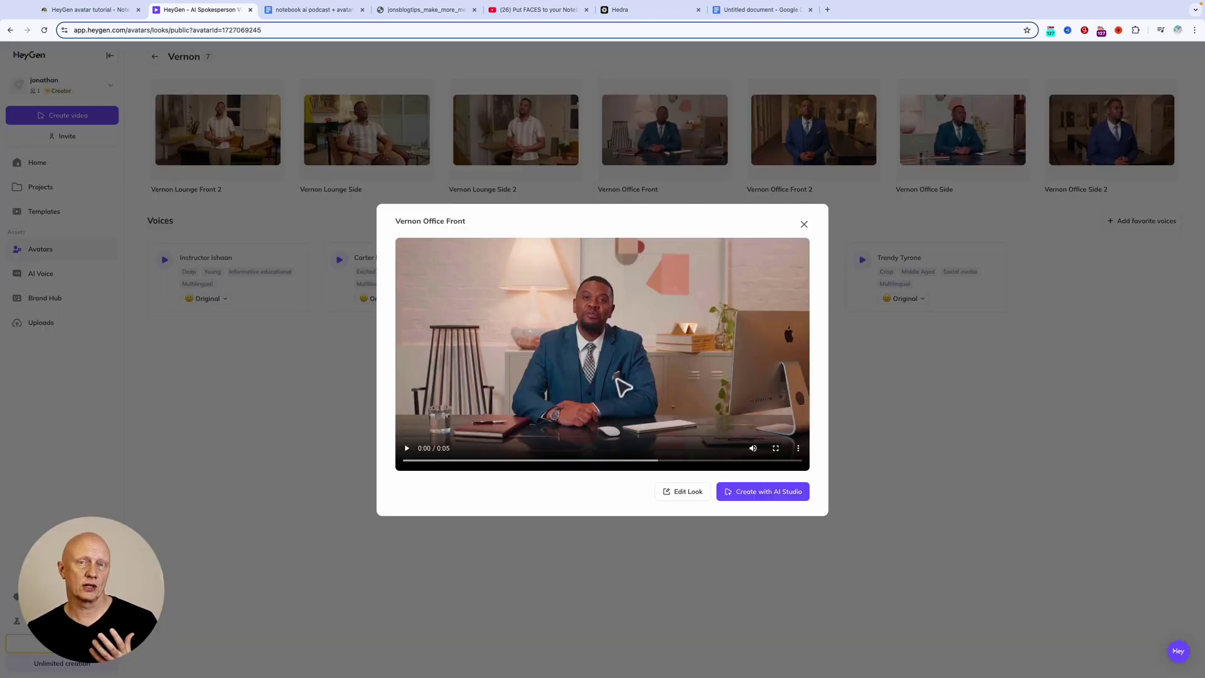
{"action": "left_click", "coordinate": [804, 224]}
{"action": "left_click", "coordinate": [953, 142]}
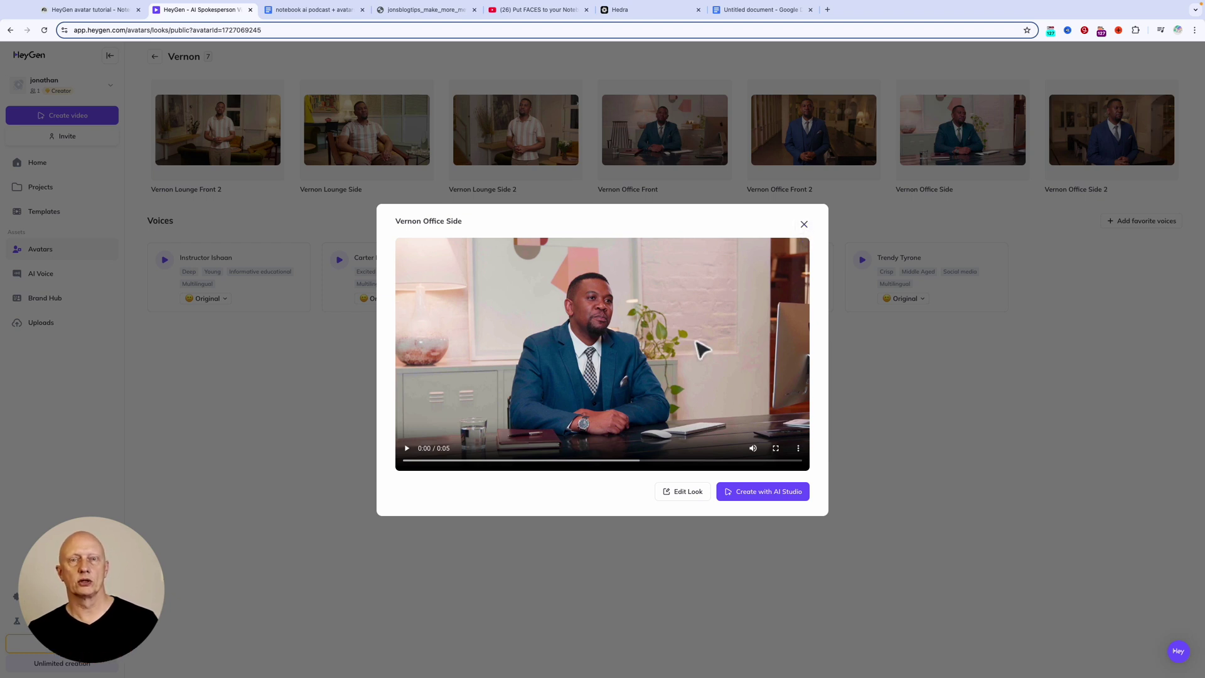
Create a landscape AI Studio video from the Vernon Office Side look
{"action": "left_click", "coordinate": [758, 496]}
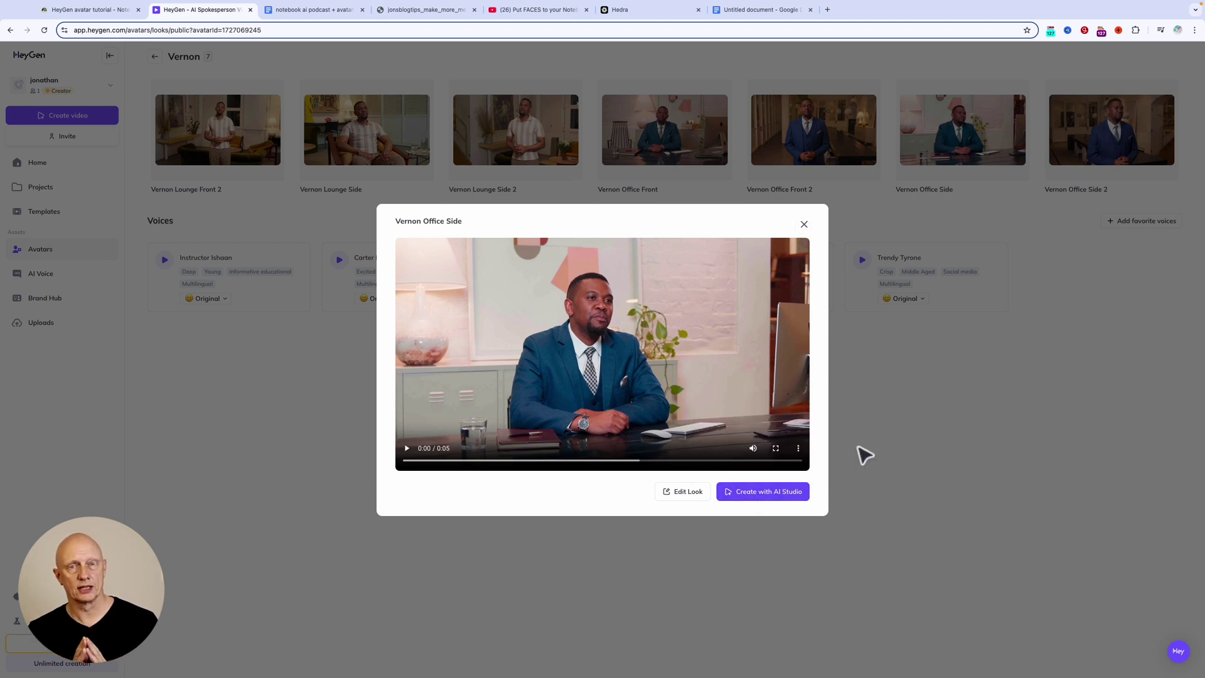
{"action": "mouse_move", "coordinate": [765, 502]}
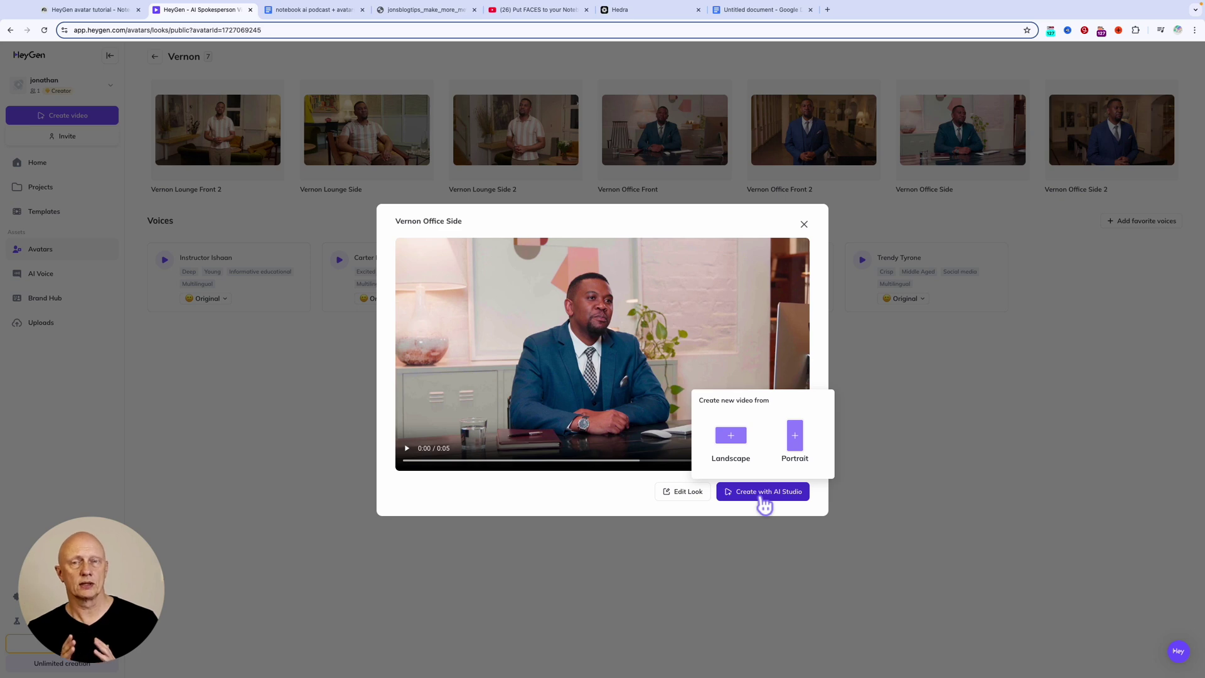
{"action": "left_click", "coordinate": [735, 444]}
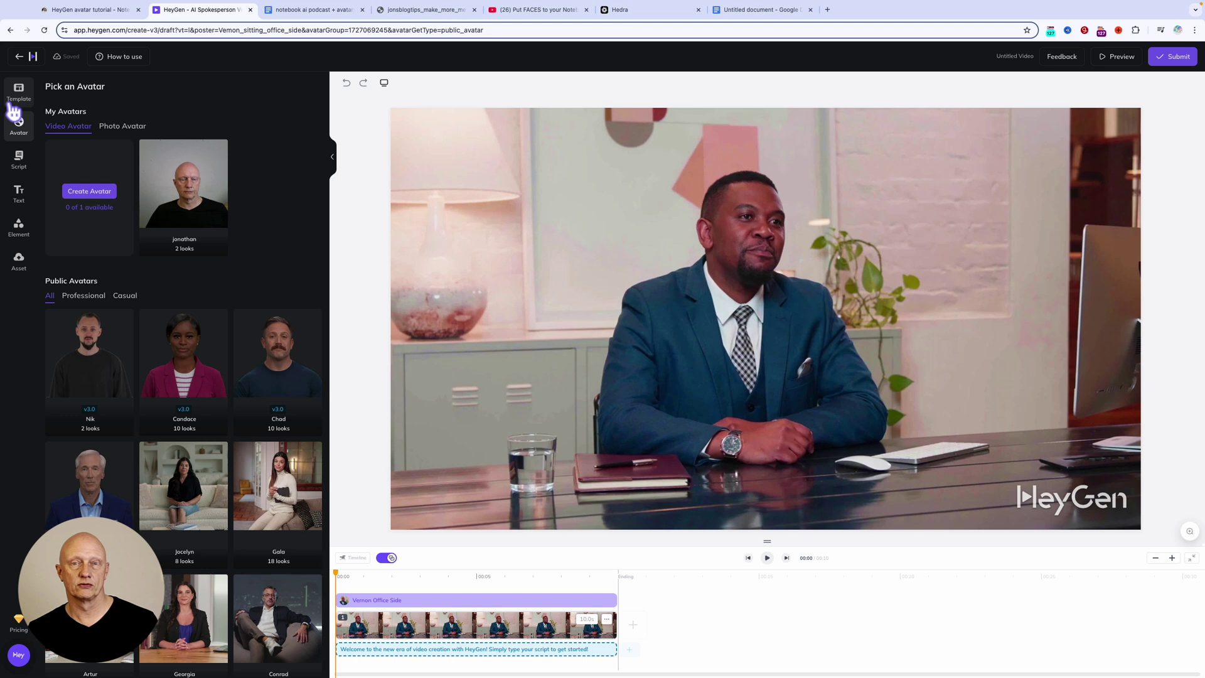
From the Photo Avatar list, open Megumi and preview one of her minimal-room looks
{"action": "left_click", "coordinate": [22, 58]}
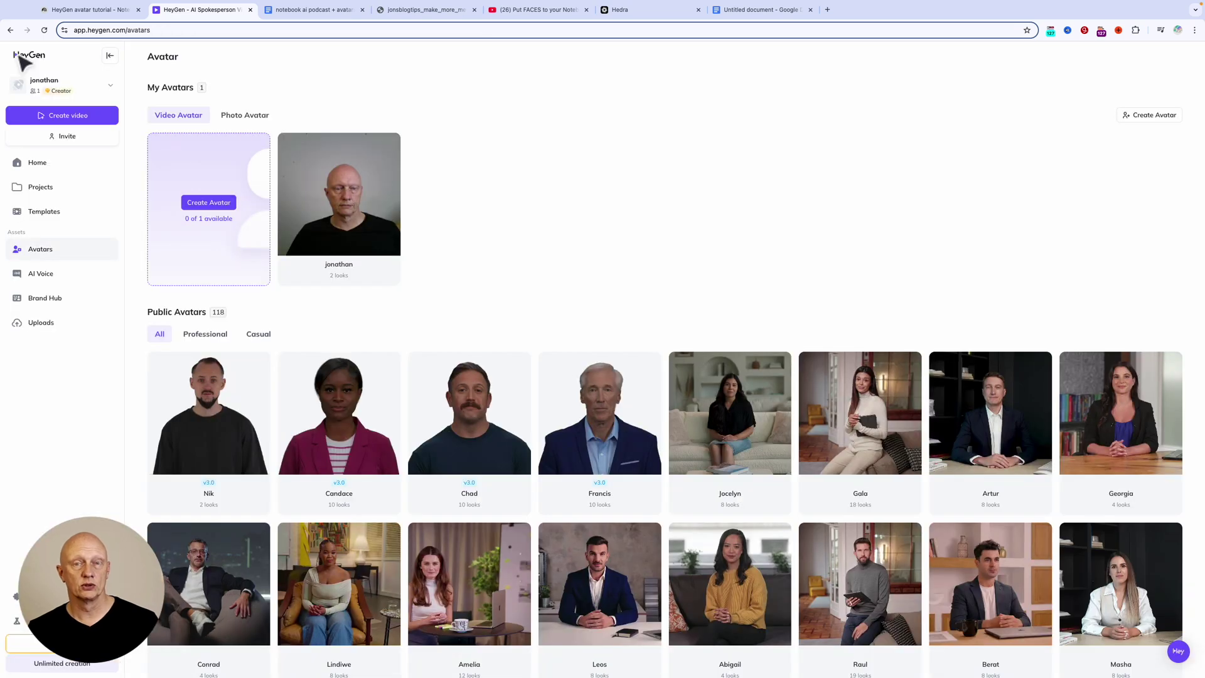
{"action": "left_click", "coordinate": [244, 117]}
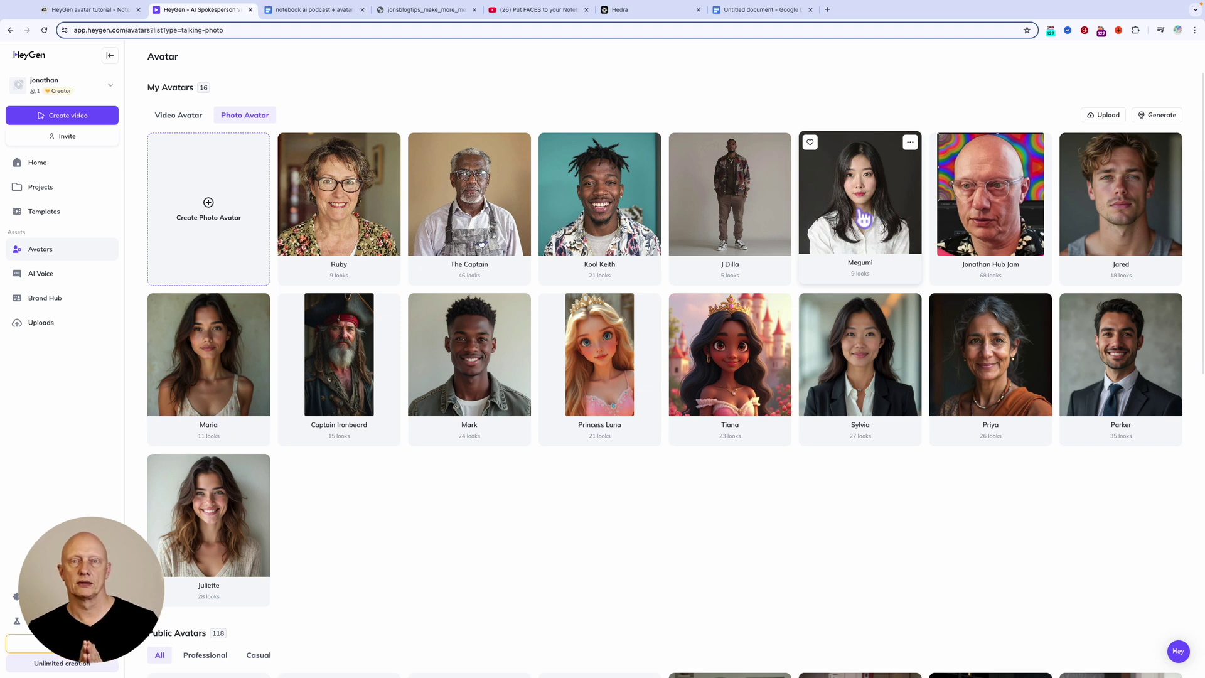
{"action": "left_click", "coordinate": [864, 218]}
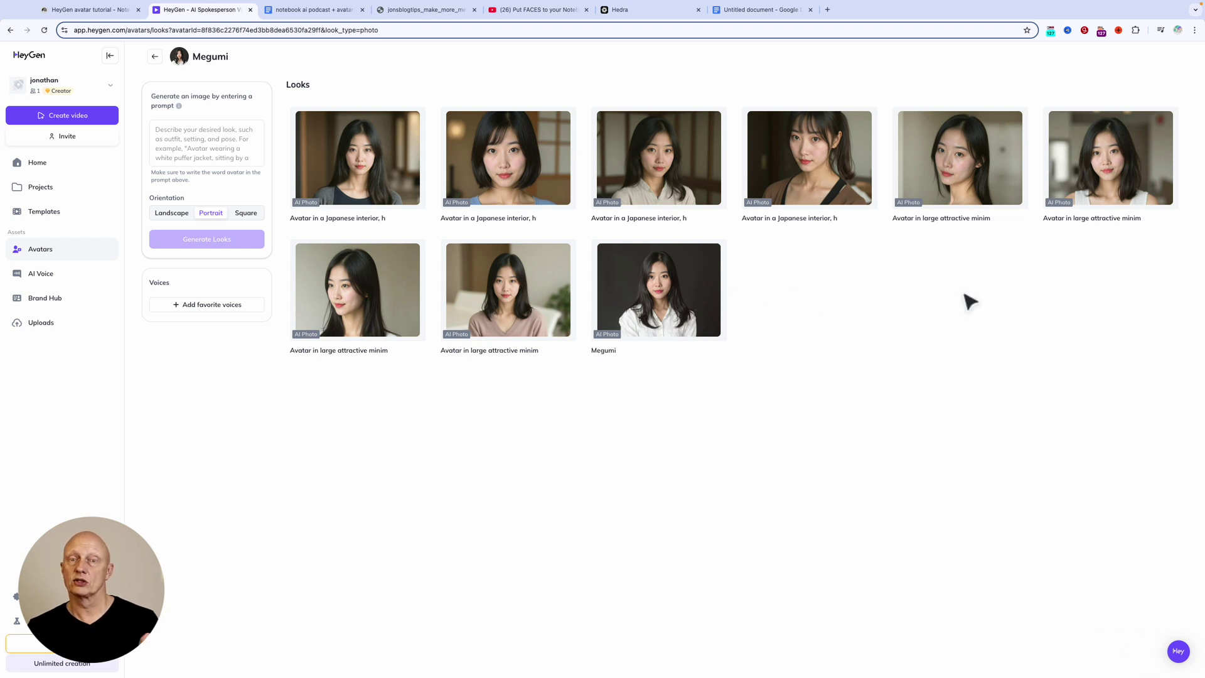
{"action": "left_click", "coordinate": [1110, 182]}
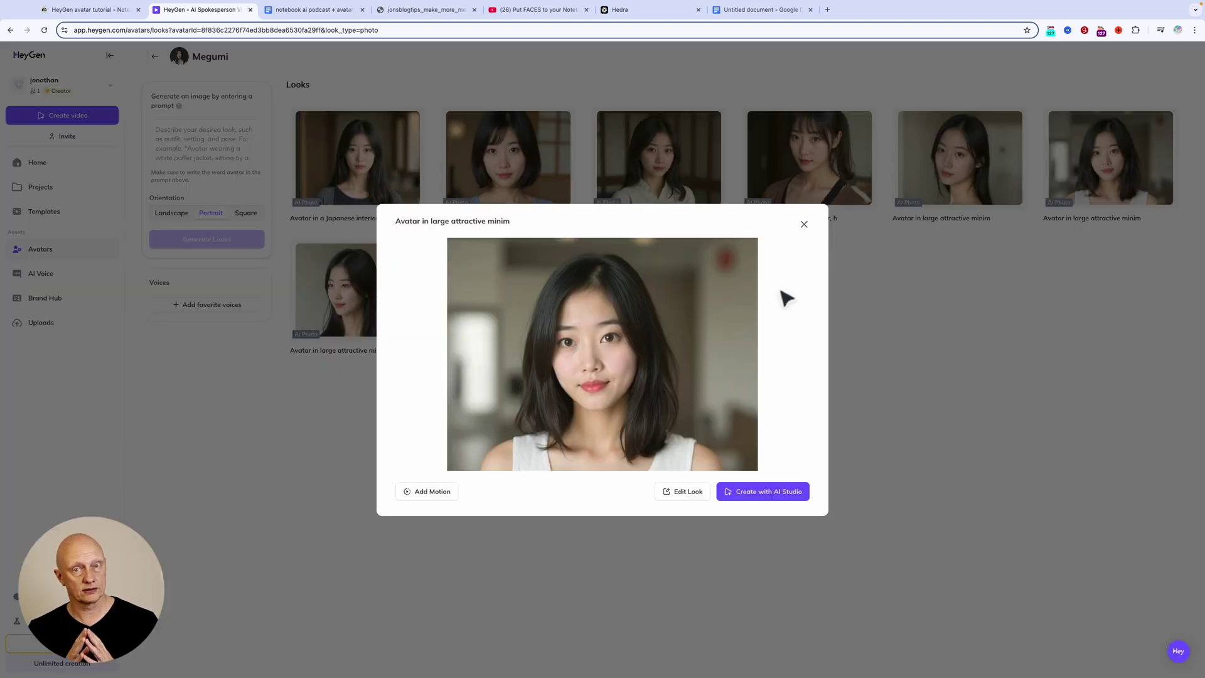
Create a landscape AI Studio video from Megumi's 'Avatar in large attractive minim' look
{"action": "left_click", "coordinate": [769, 500]}
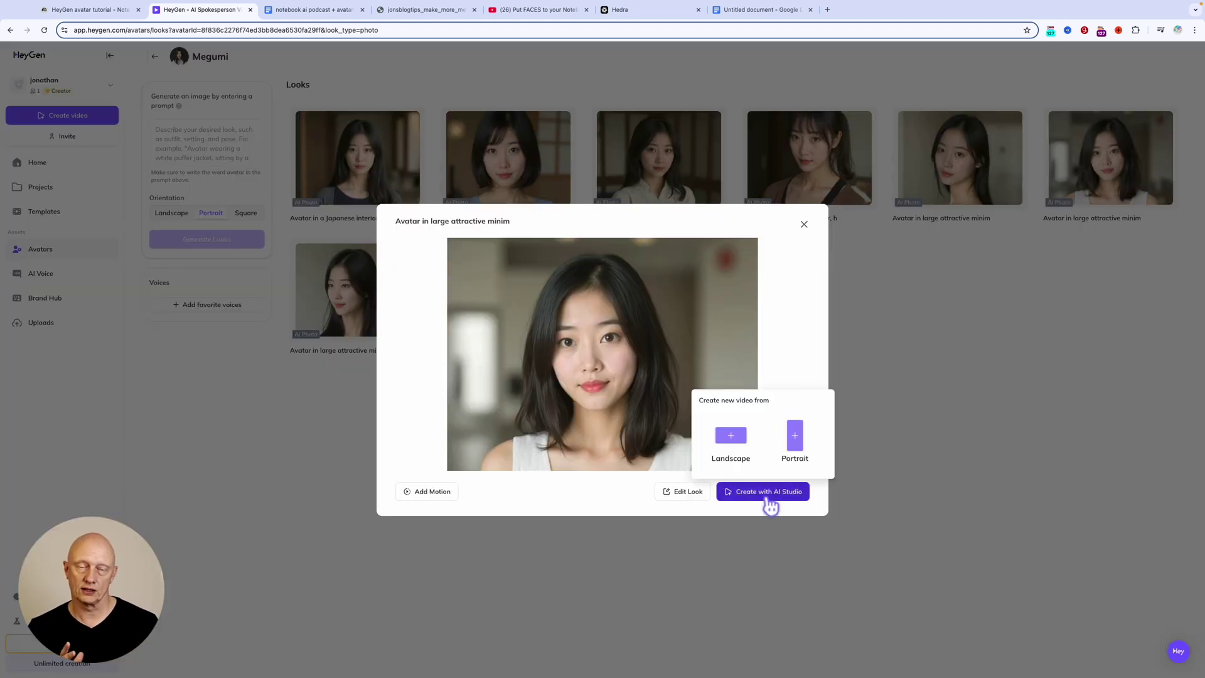
{"action": "left_click", "coordinate": [730, 436]}
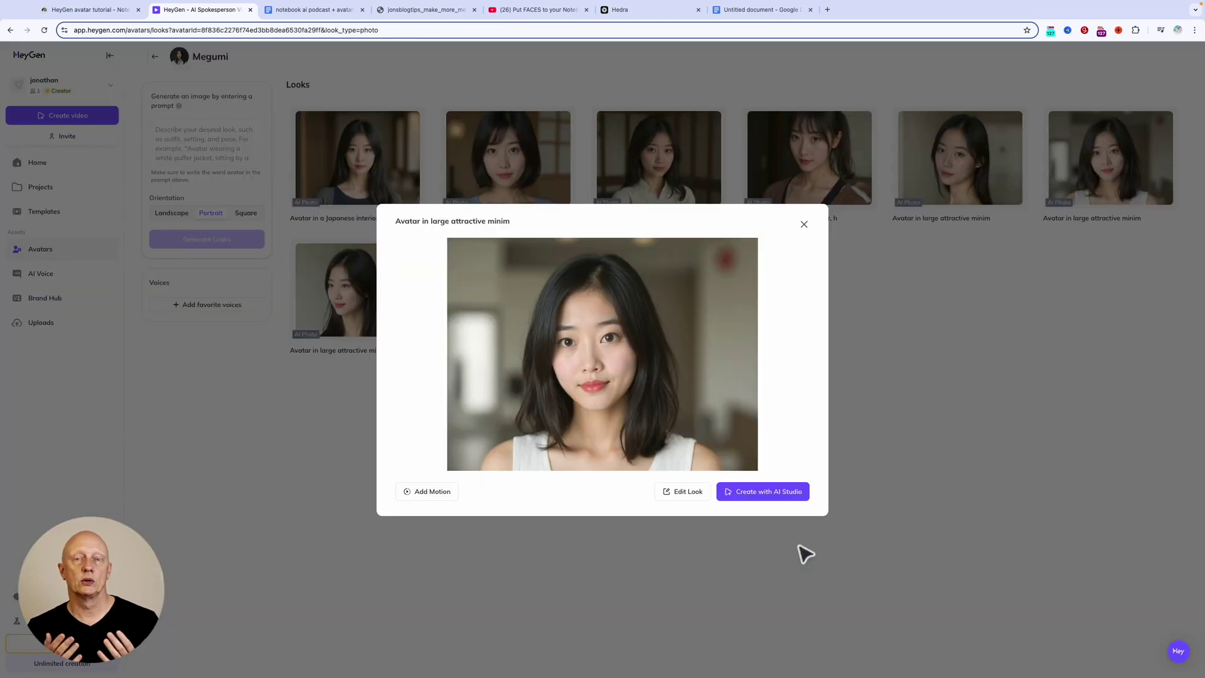
{"action": "left_click", "coordinate": [777, 495]}
{"action": "left_click", "coordinate": [741, 447]}
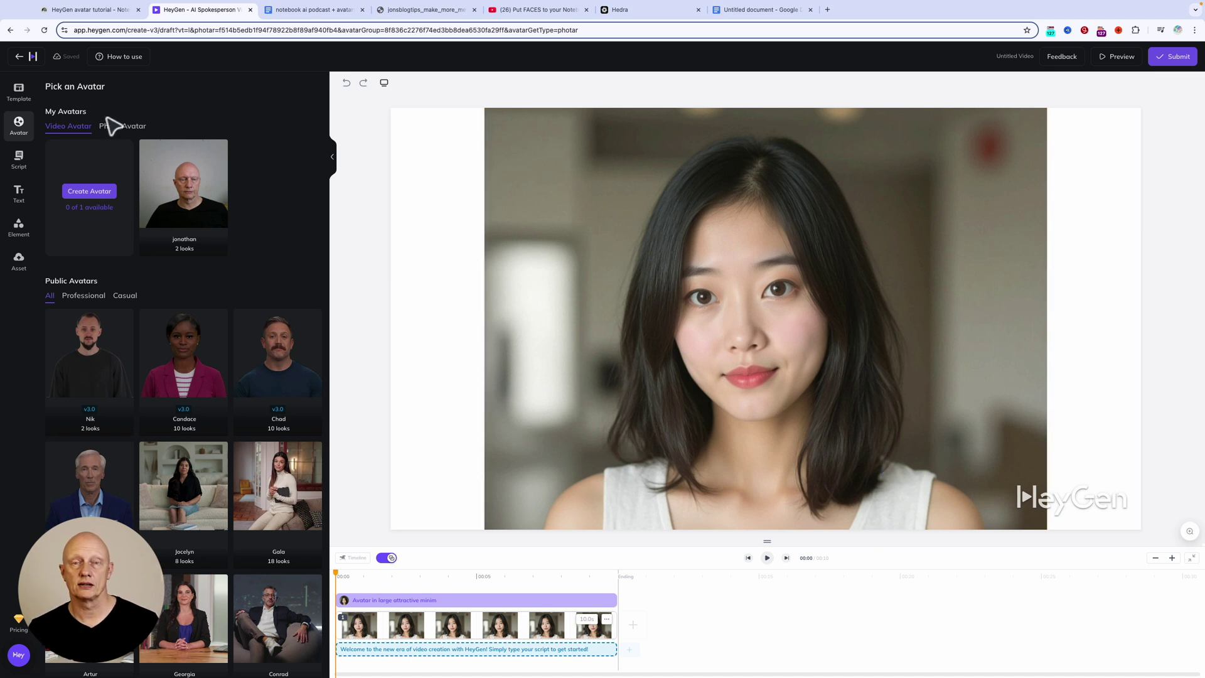
Show the script panel and select, then deselect, the default welcome text voiced by Amber - Friendly
{"action": "left_click", "coordinate": [19, 160]}
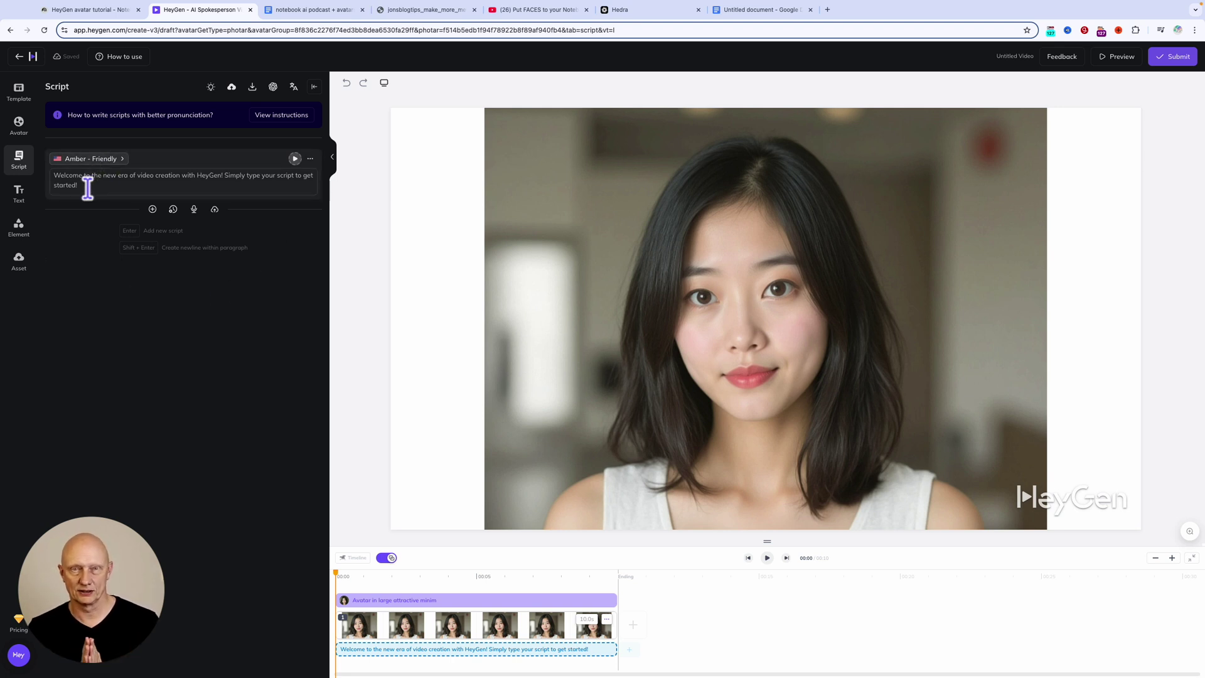
{"action": "left_click_drag", "start_coordinate": [88, 188], "coordinate": [44, 174]}
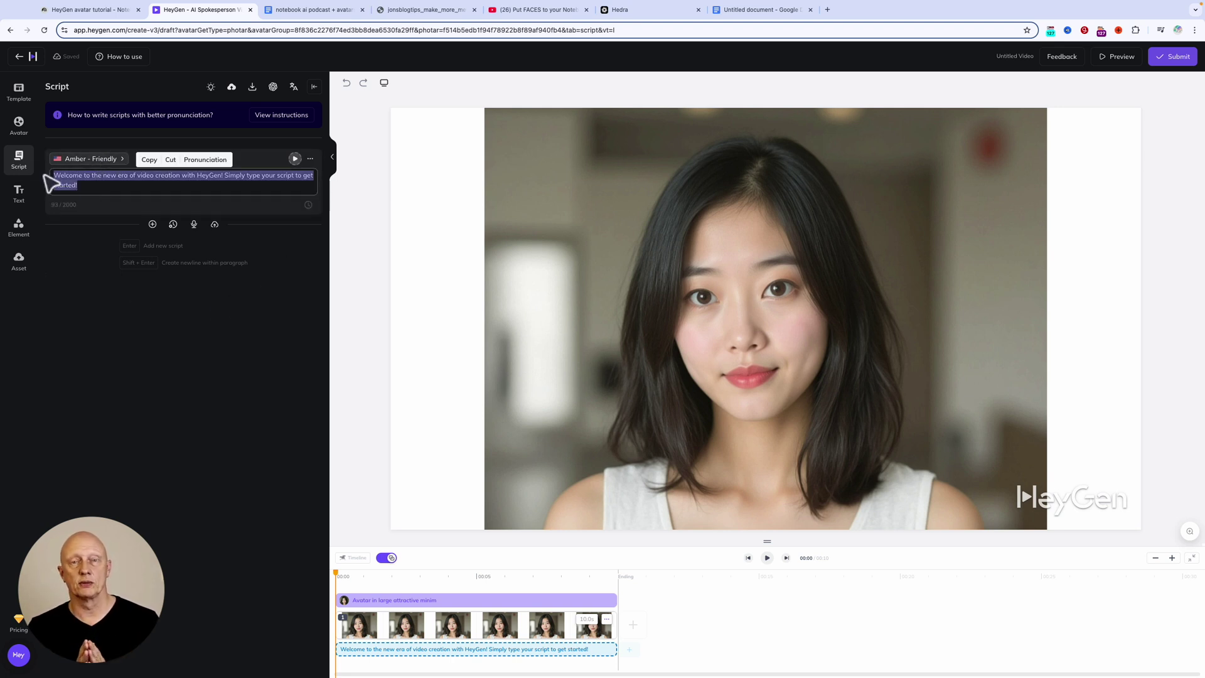
{"action": "left_click", "coordinate": [88, 189]}
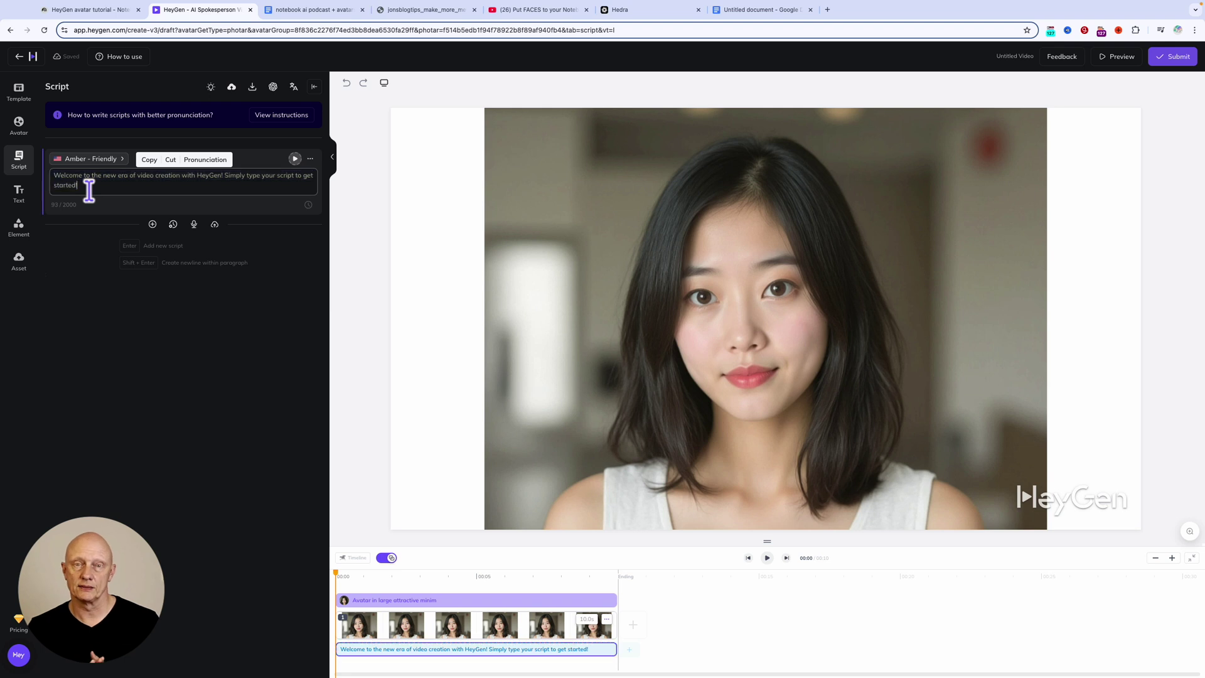
Replace the default script with the uploaded 4:55 audio 'heygen tutorial 5m-2.wav' and play it
{"action": "left_click", "coordinate": [310, 158]}
{"action": "left_click", "coordinate": [350, 327]}
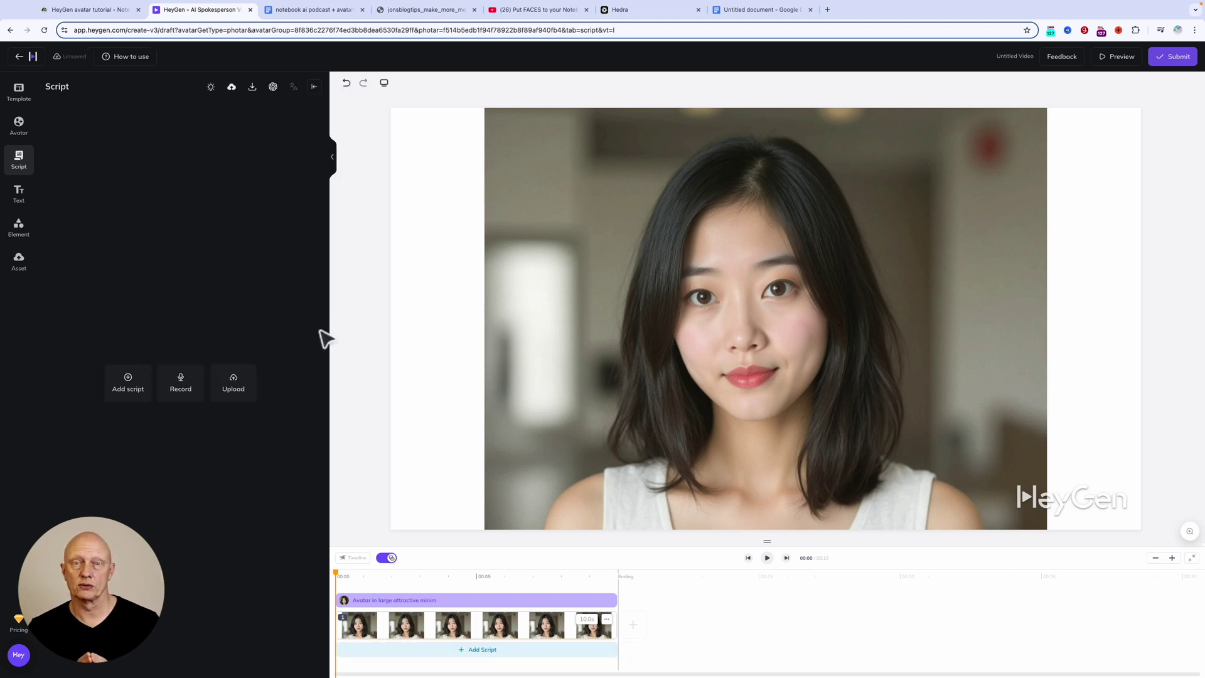
{"action": "left_click", "coordinate": [233, 386]}
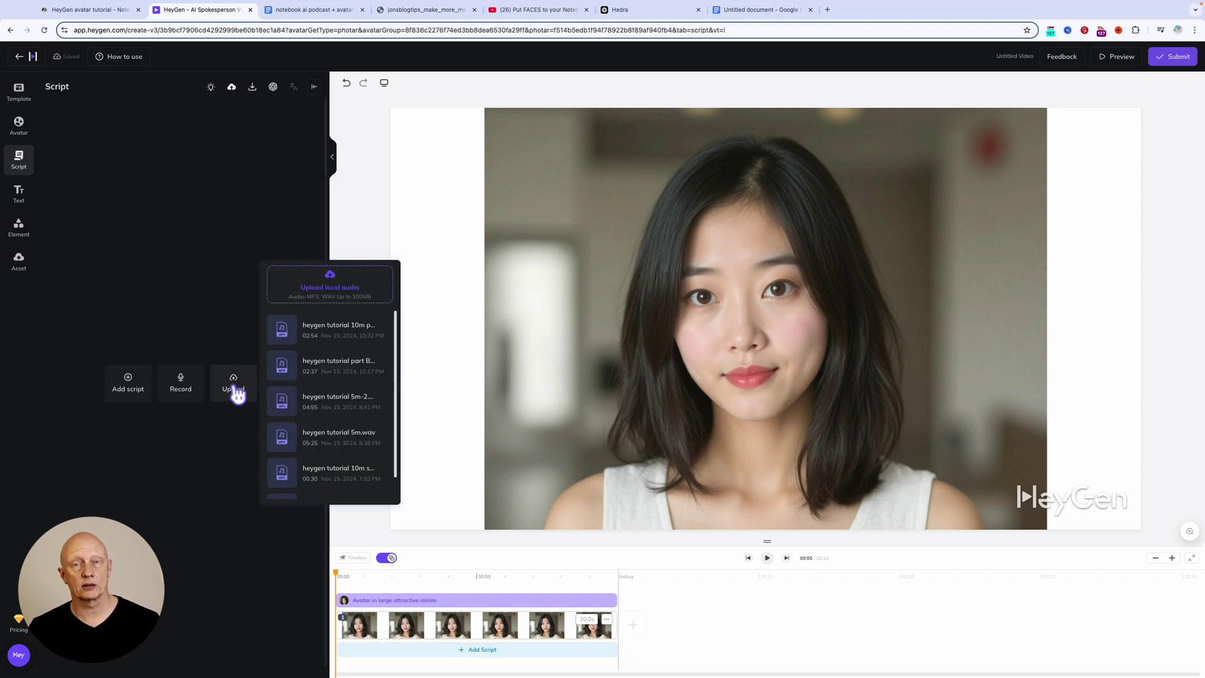
{"action": "left_click", "coordinate": [323, 296]}
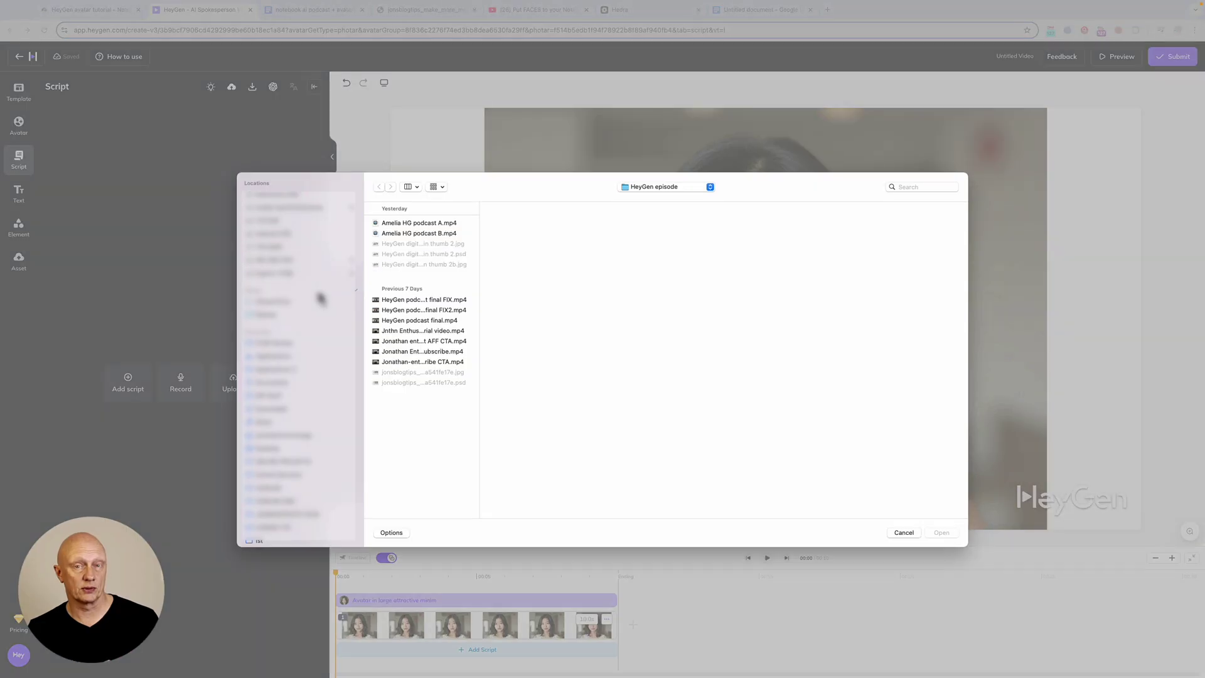
{"action": "left_click", "coordinate": [905, 533]}
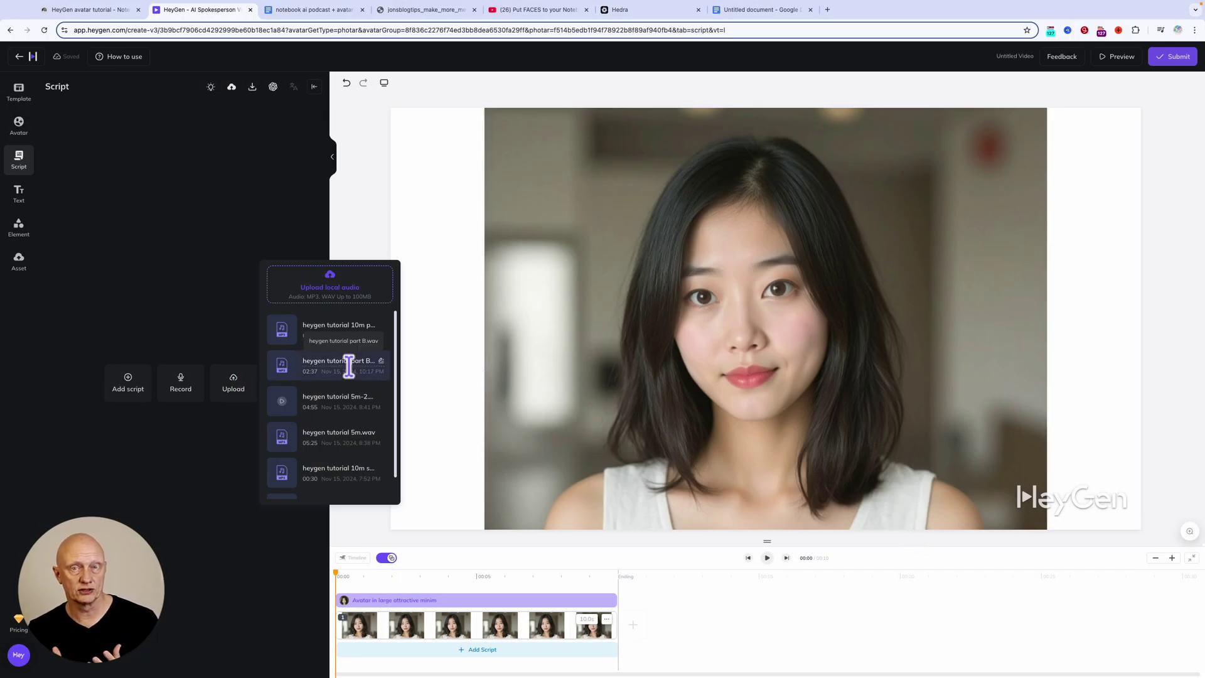
{"action": "left_click", "coordinate": [295, 397]}
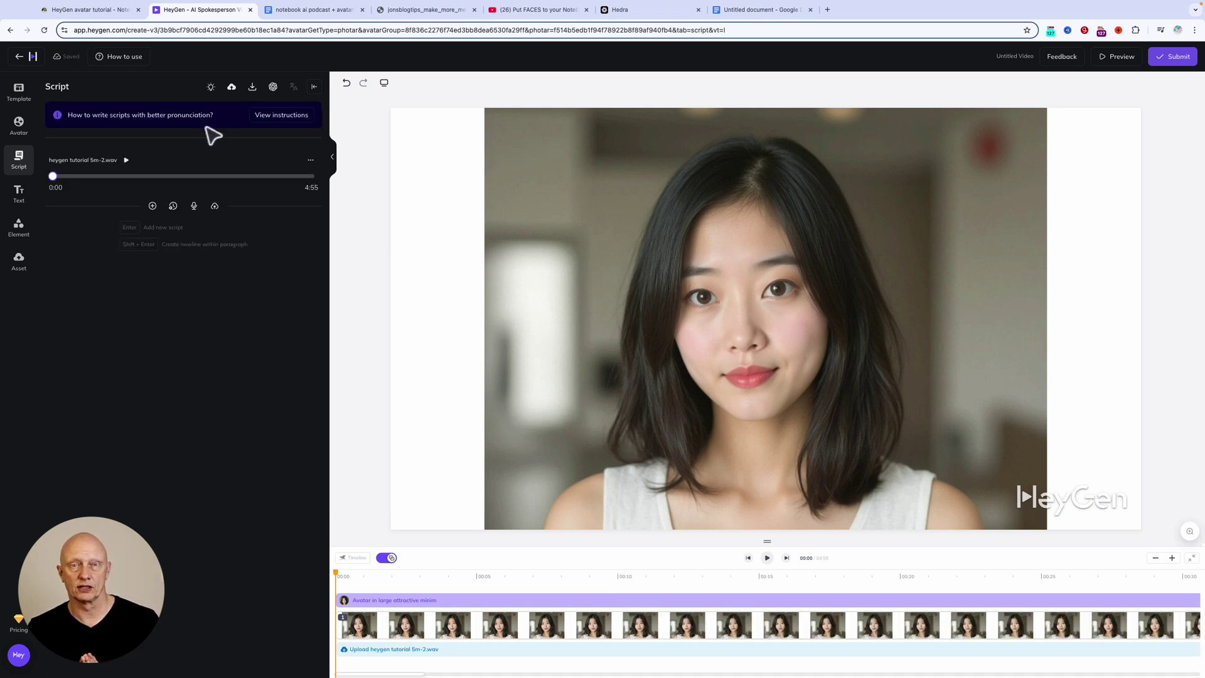
{"action": "left_click", "coordinate": [127, 162]}
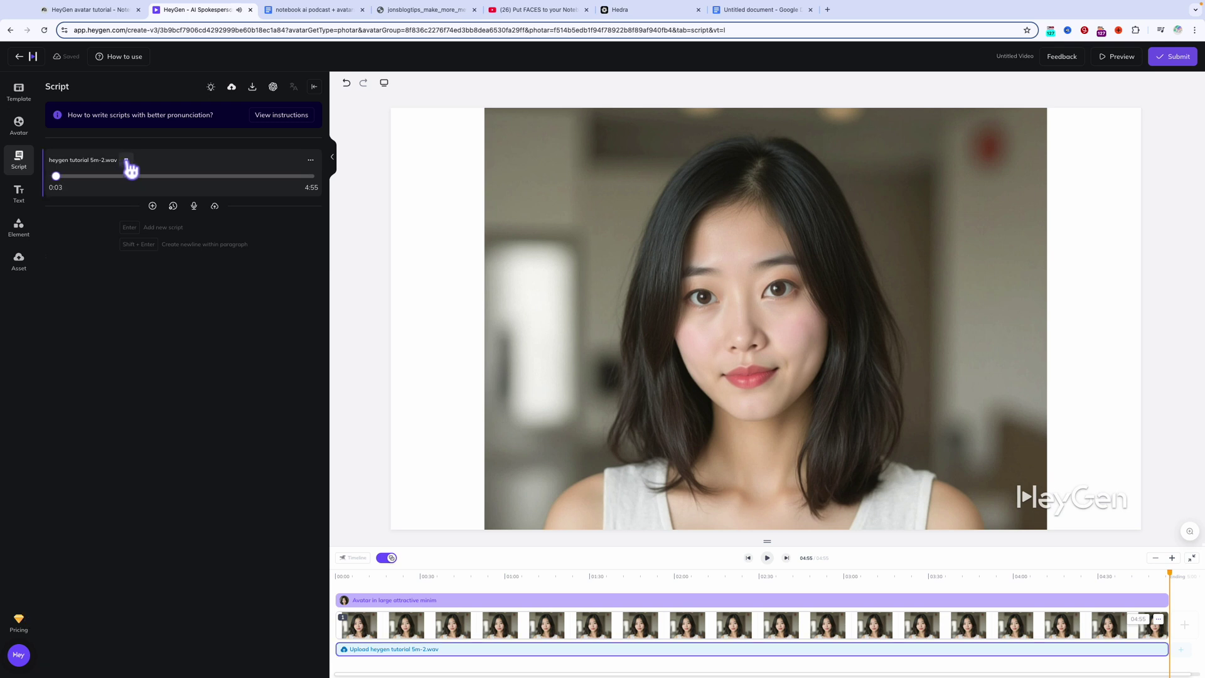
Stop playback, glance at NotebookLM, then view HeyGen's Free, Creator, Team and Enterprise plans
{"action": "left_click", "coordinate": [127, 160]}
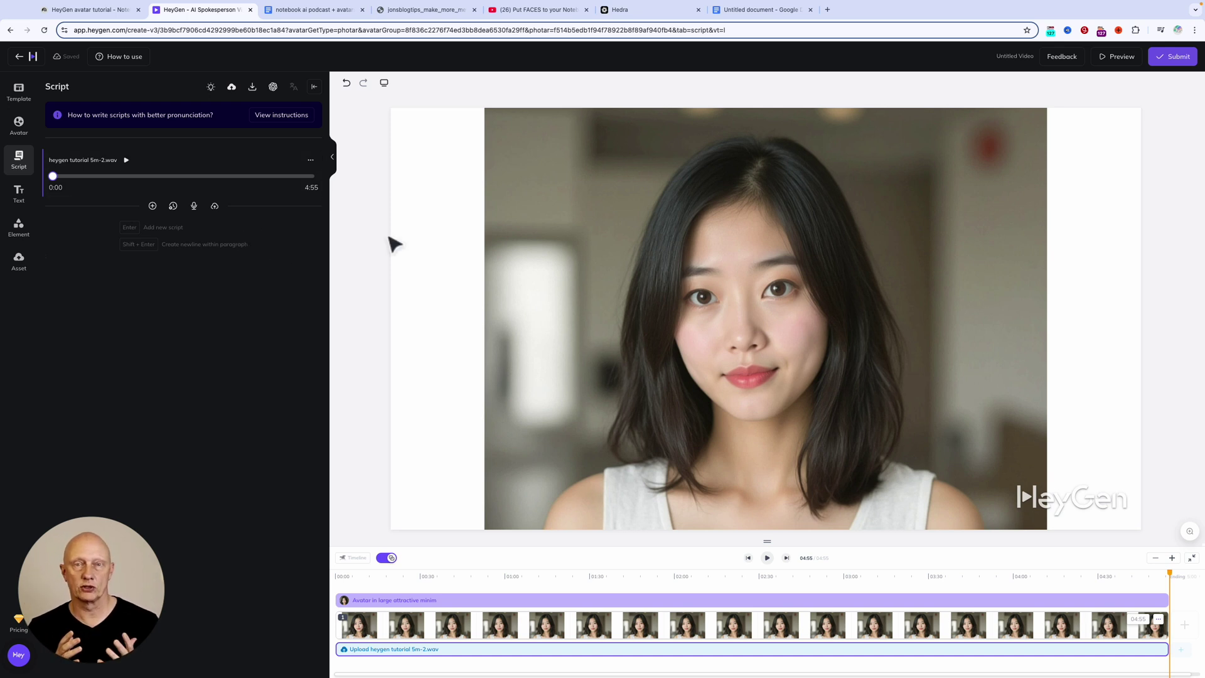
{"action": "left_click", "coordinate": [89, 11]}
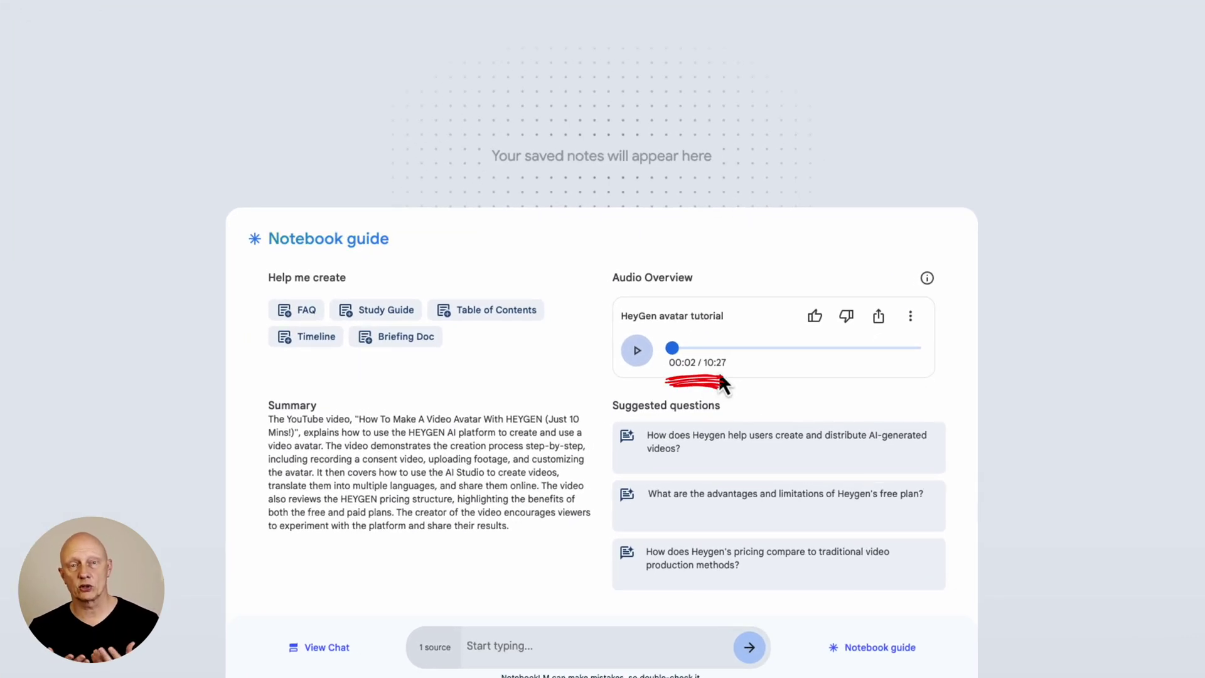
{"action": "left_click", "coordinate": [205, 11]}
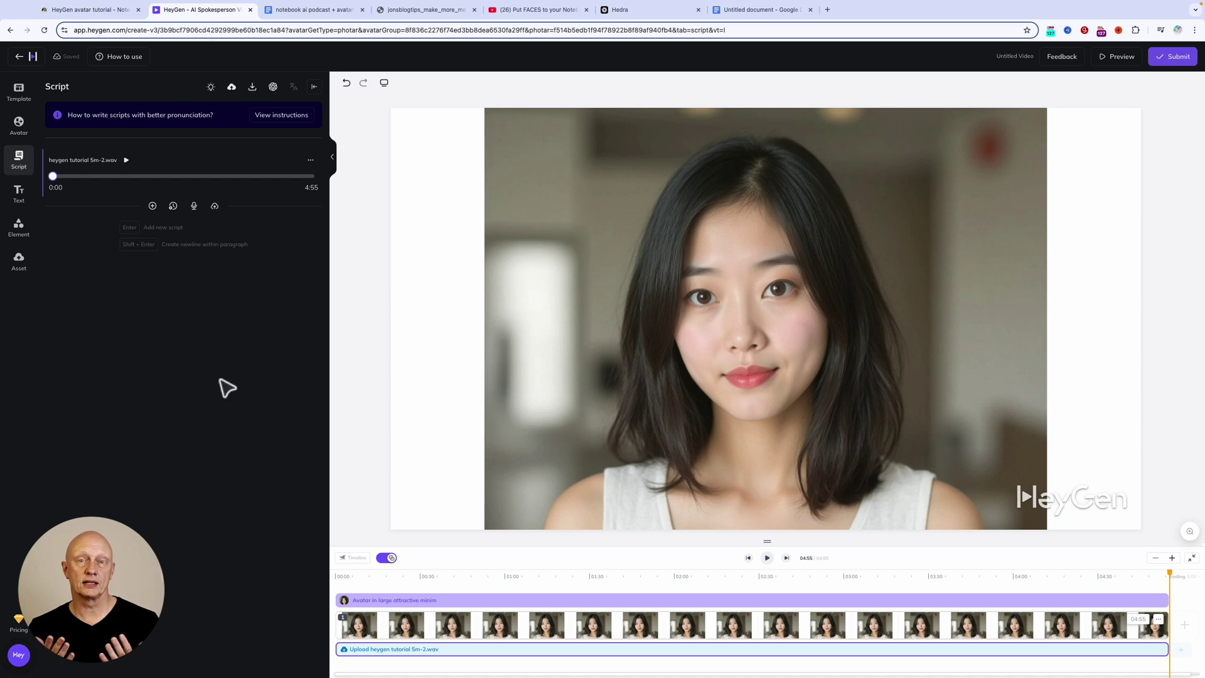
{"action": "left_click", "coordinate": [21, 625]}
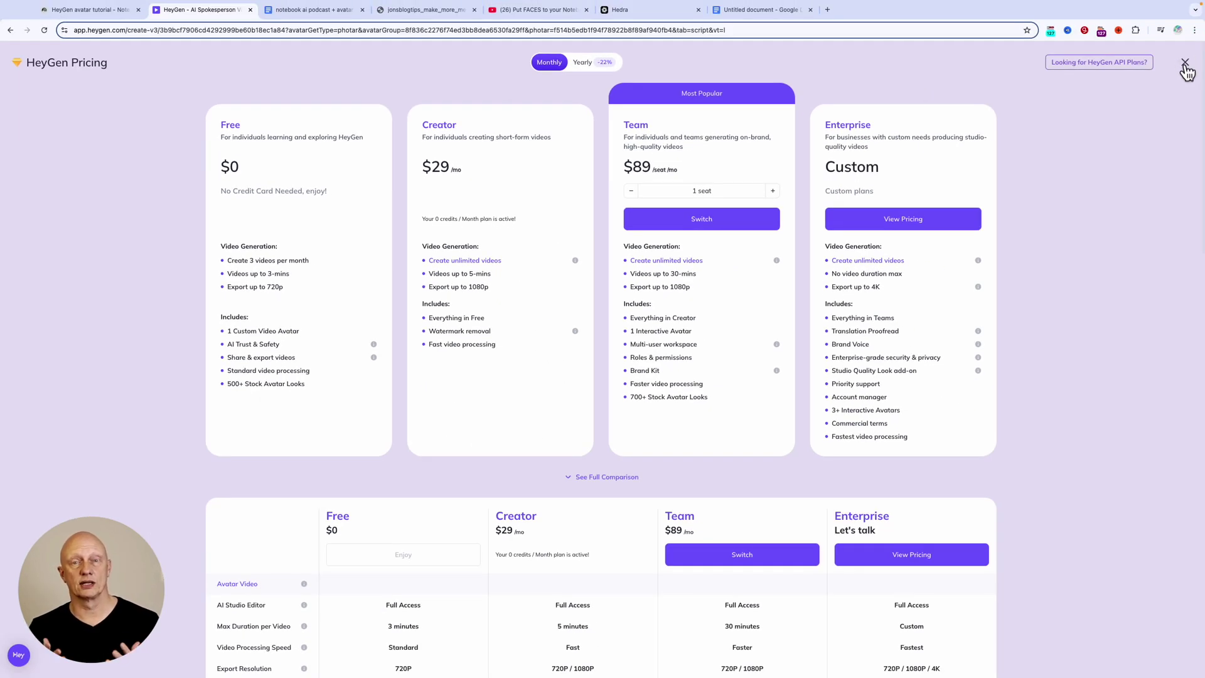
Close the Pricing overlay to get back to the Megumi draft editor
{"action": "left_click", "coordinate": [1186, 64]}
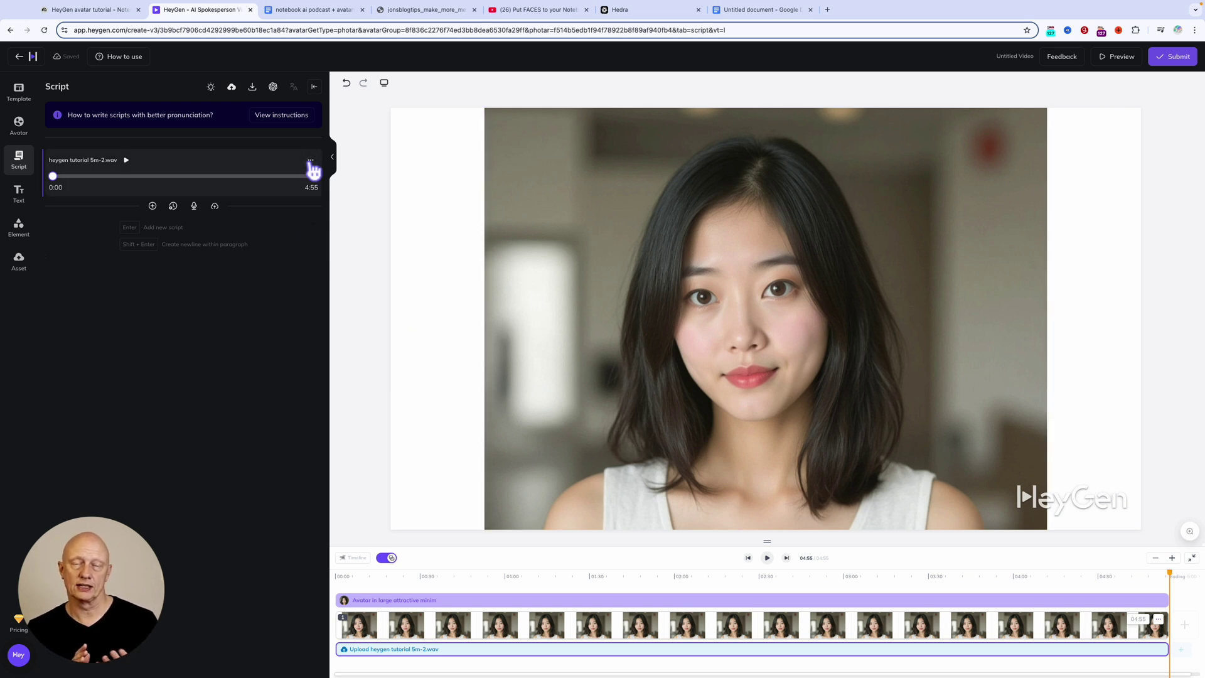
Submit the video for rendering as 'Megumi Part 1' in 1080p, 25 fps MP4
{"action": "mouse_move", "coordinate": [260, 146]}
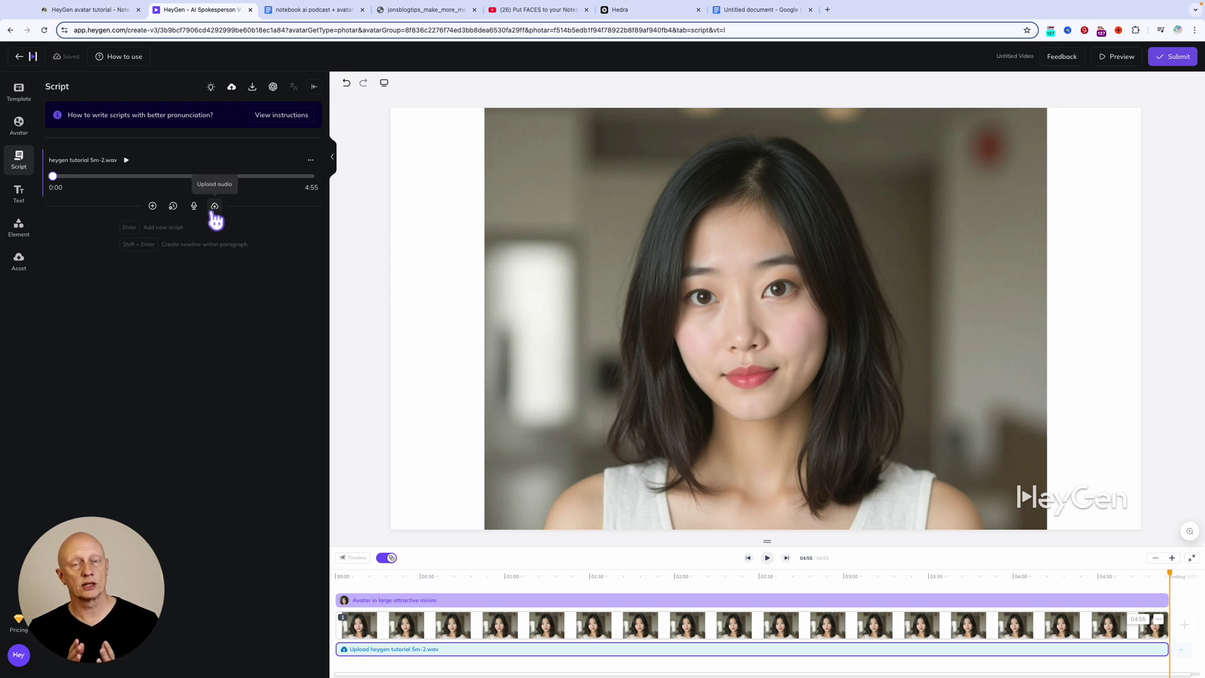
{"action": "left_click", "coordinate": [1177, 59]}
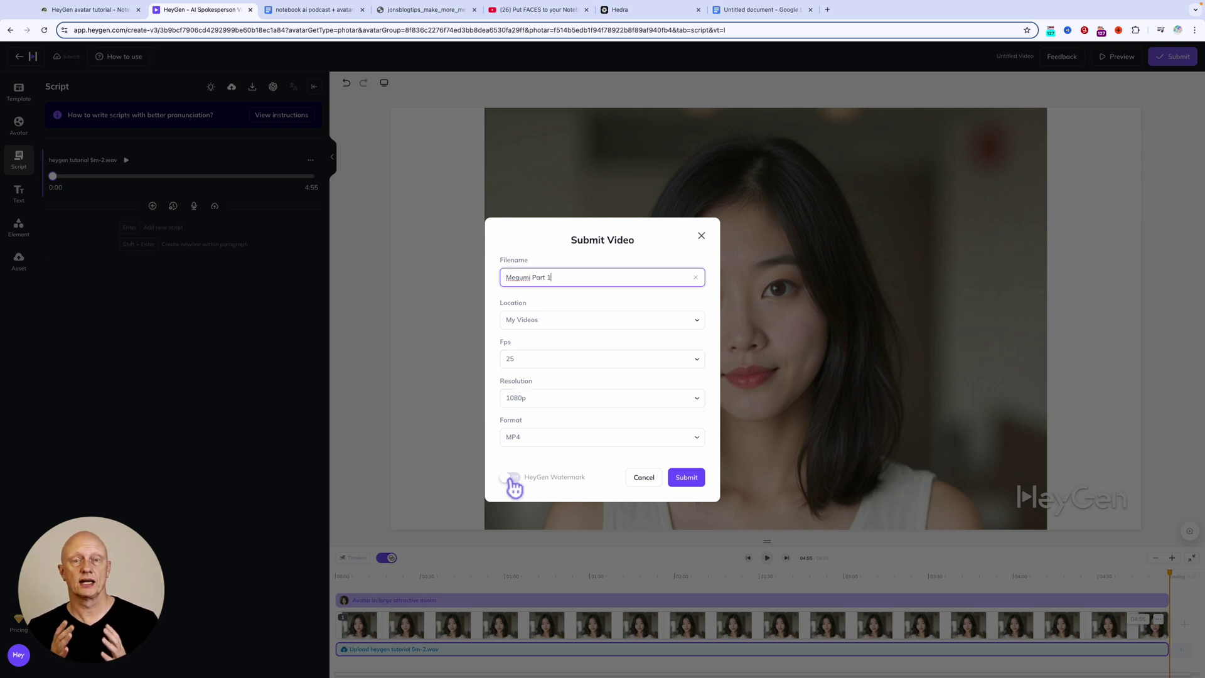
{"action": "left_click", "coordinate": [686, 477]}
Back in the avatar library, open Vernon and preview the Office Front look
{"action": "left_click", "coordinate": [40, 250]}
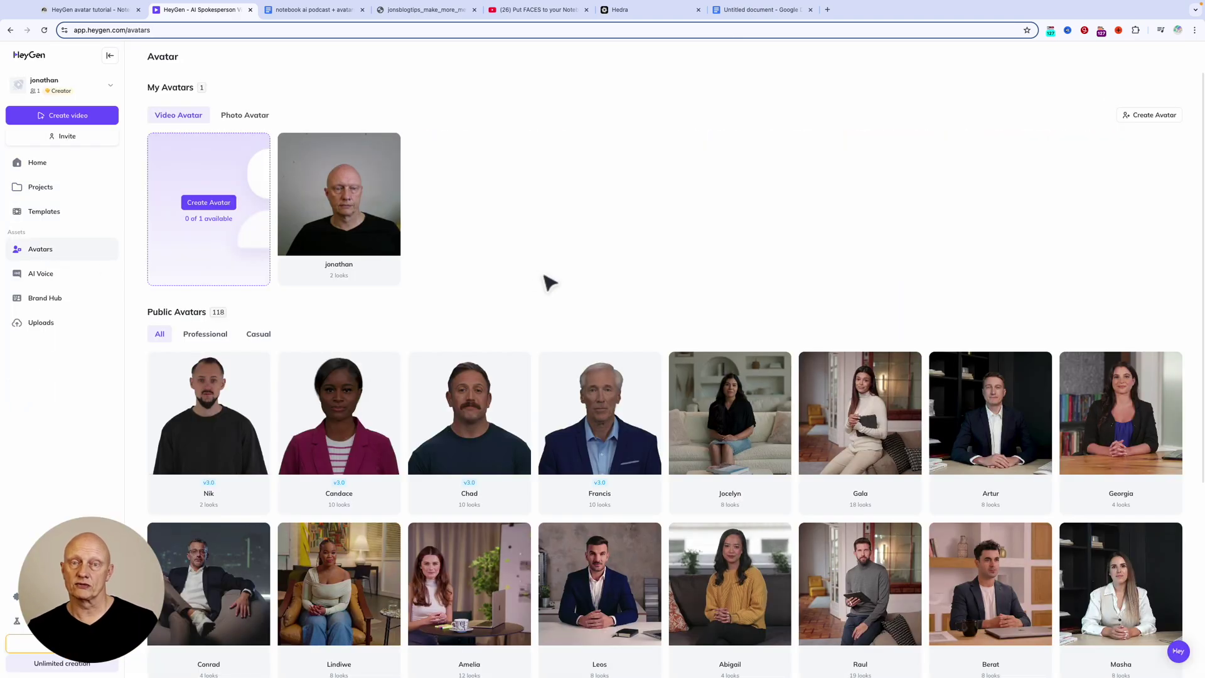
{"action": "scroll", "coordinate": [668, 547], "scroll_direction": "down", "scroll_amount": 15}
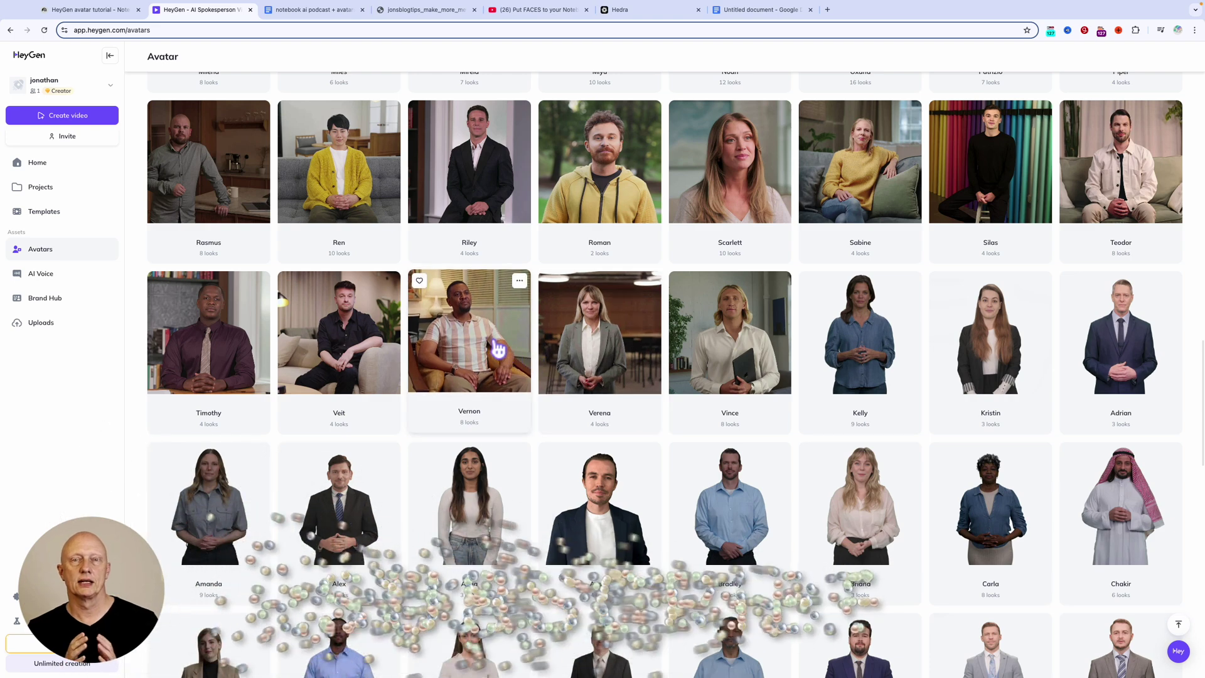
{"action": "left_click", "coordinate": [499, 349]}
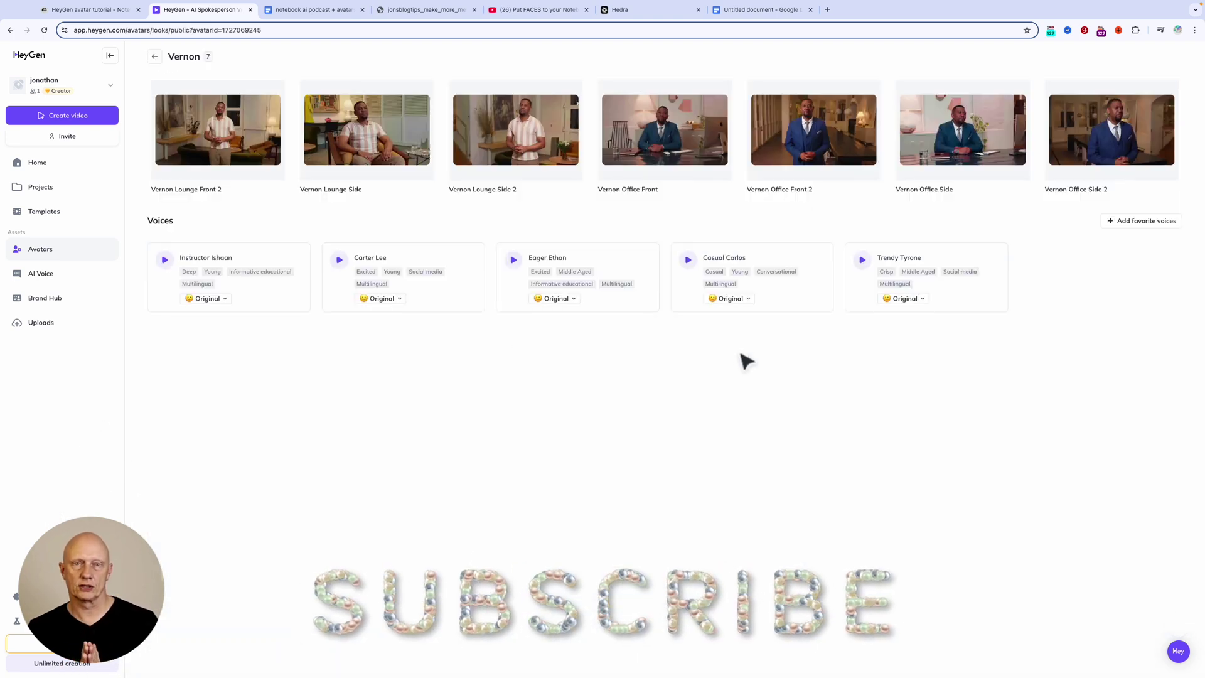
{"action": "left_click", "coordinate": [694, 127]}
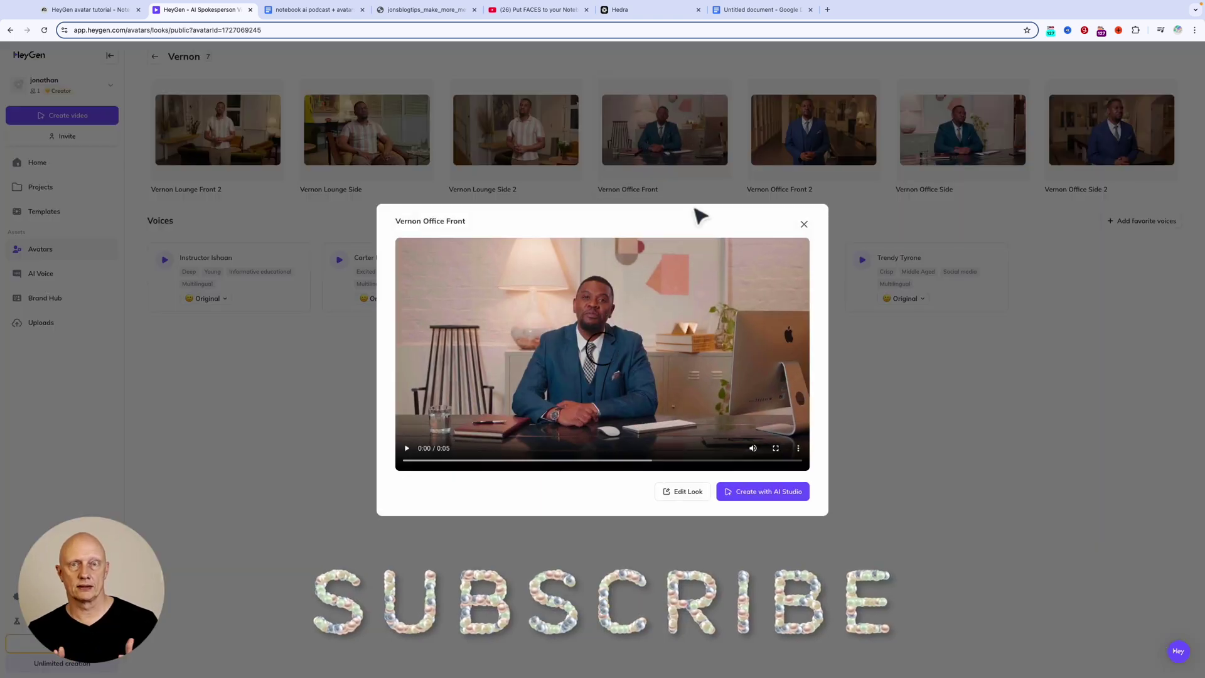
Create a landscape AI Studio video with Vernon Office Front and show its empty script
{"action": "left_click", "coordinate": [757, 494]}
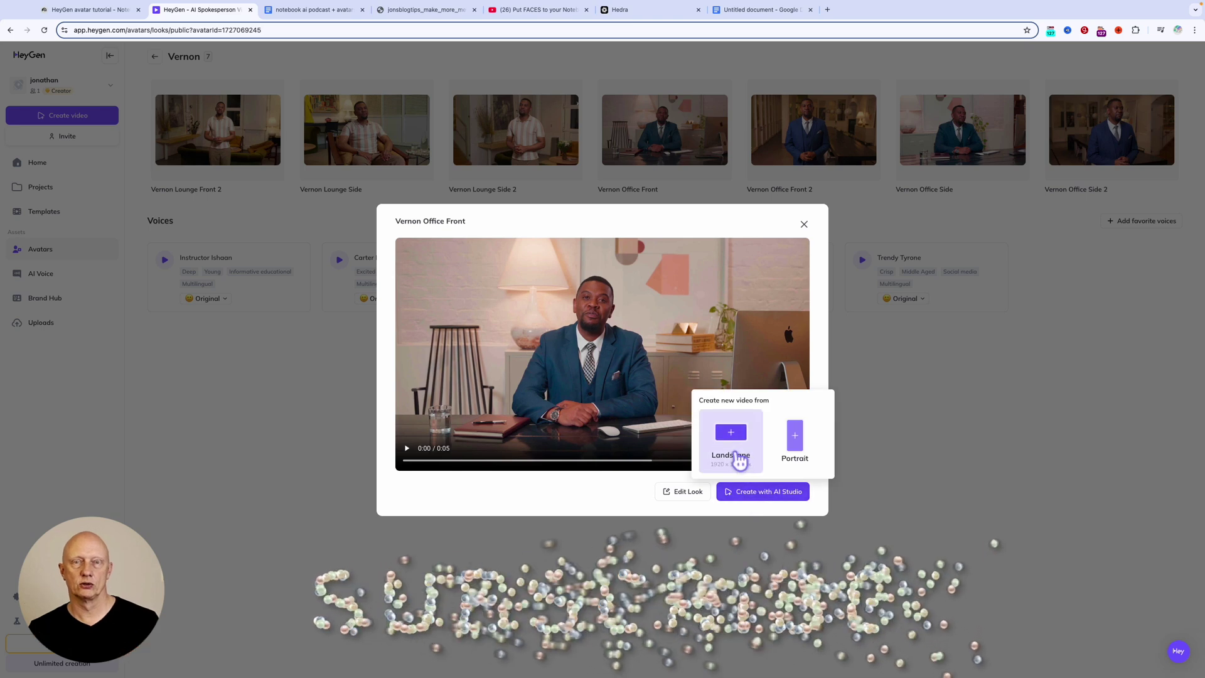
{"action": "left_click", "coordinate": [736, 443]}
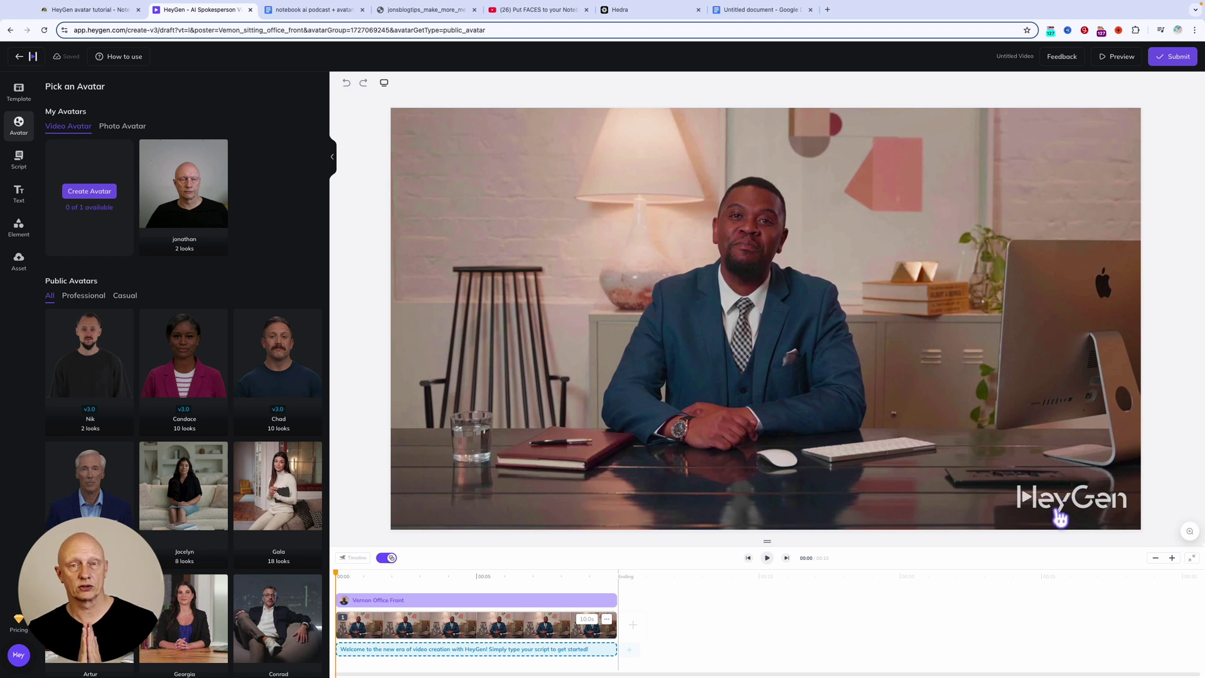
{"action": "left_click", "coordinate": [19, 160]}
Replace the default script with the uploaded heygen tutorial 5m-2.wav audio
{"action": "left_click", "coordinate": [310, 164]}
{"action": "left_click", "coordinate": [351, 360]}
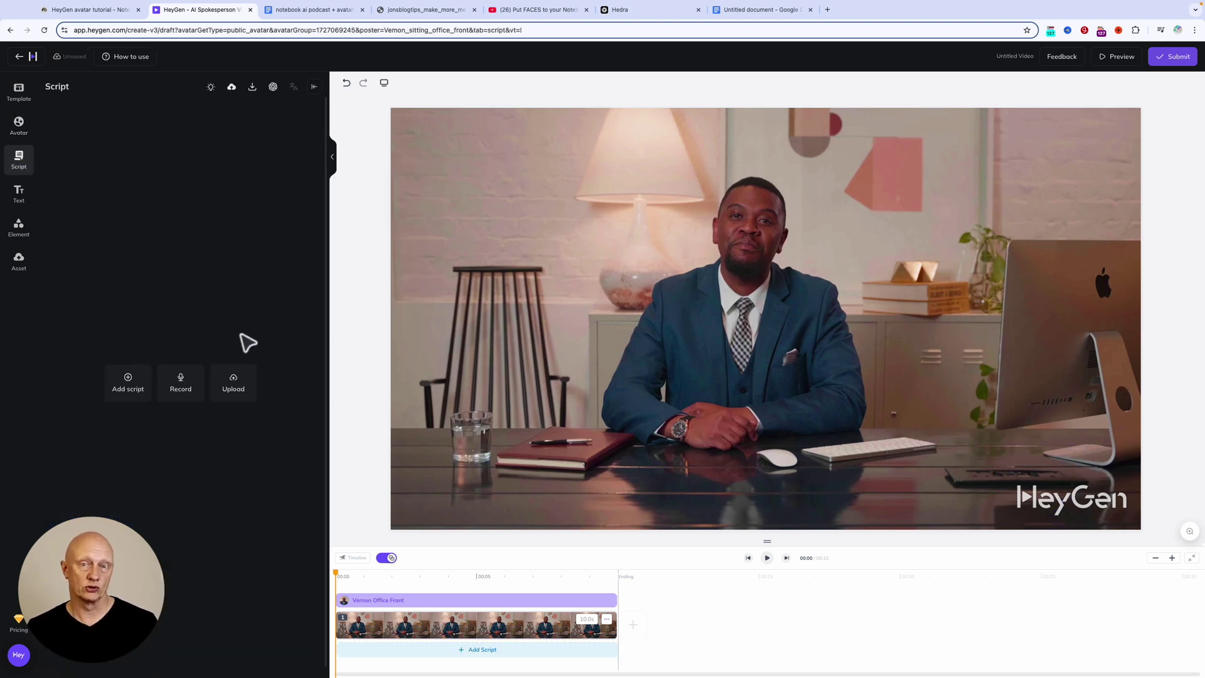
{"action": "left_click", "coordinate": [241, 390]}
{"action": "left_click", "coordinate": [326, 323]}
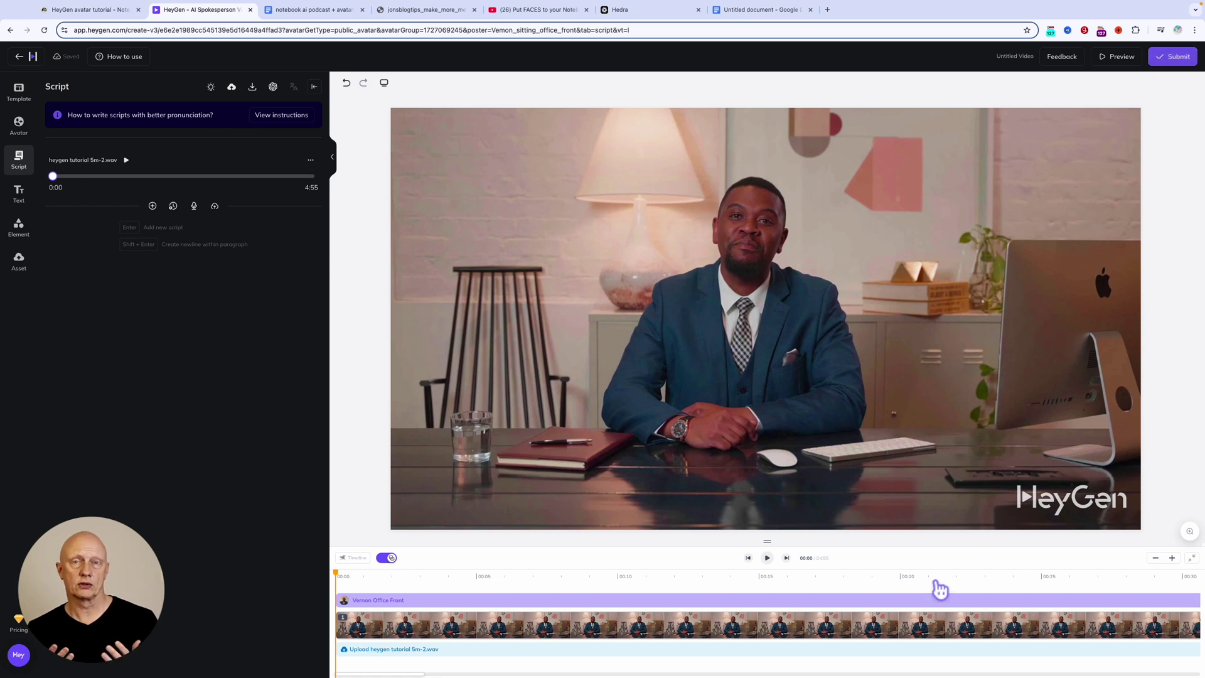
Play back the uploaded audio and preview the video on the timeline
{"action": "left_click", "coordinate": [127, 161]}
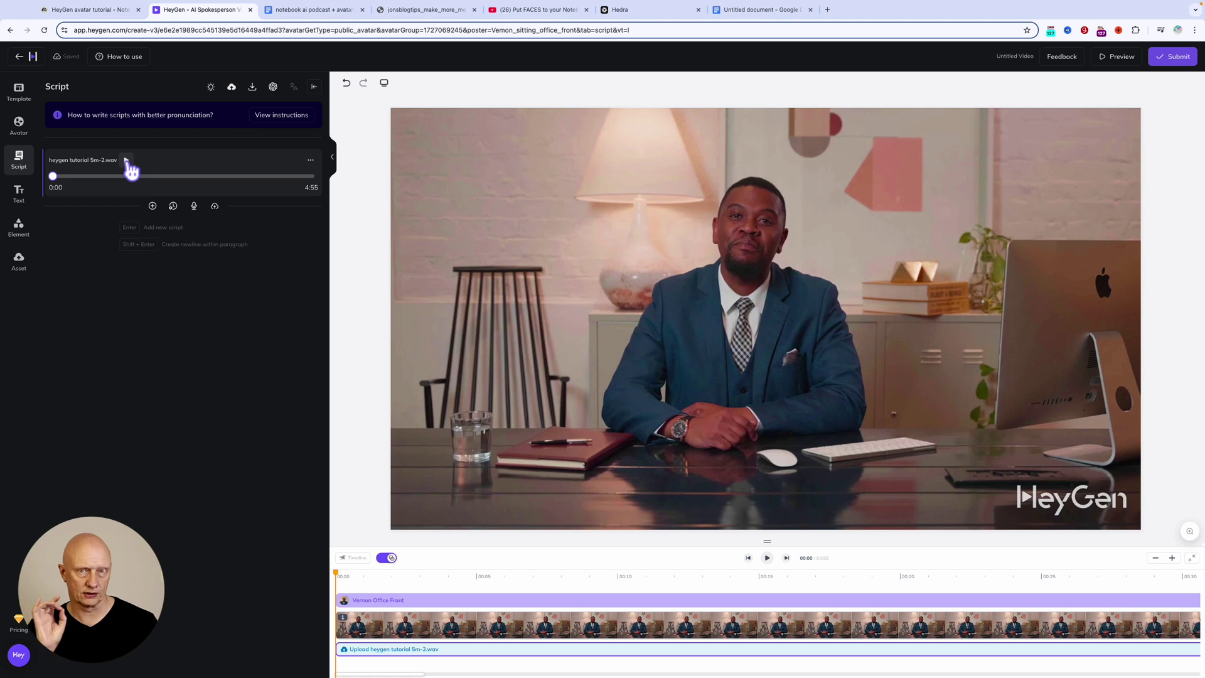
{"action": "left_click", "coordinate": [768, 558]}
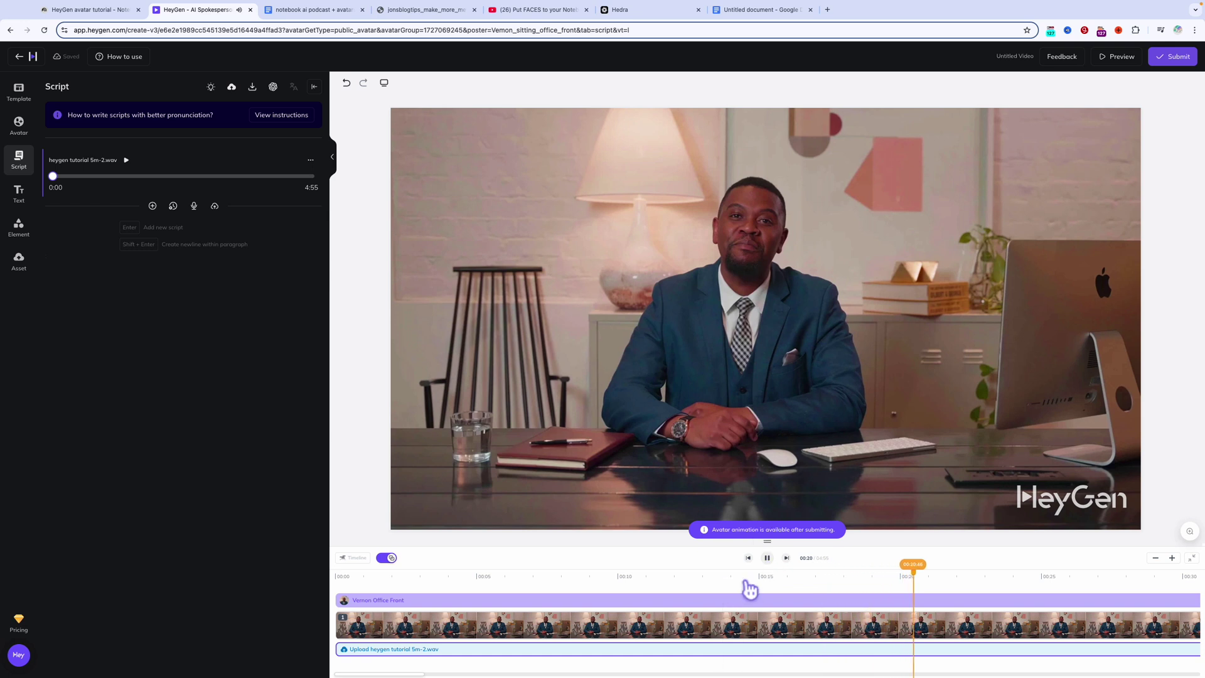
{"action": "left_click", "coordinate": [767, 558]}
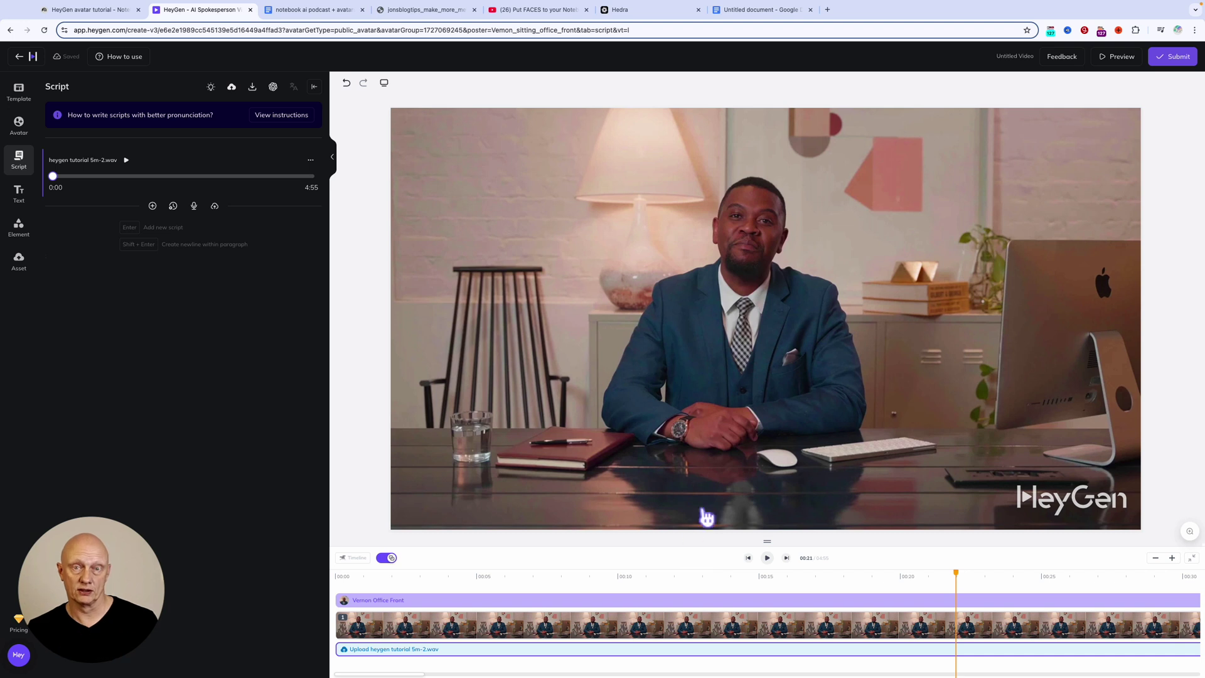
{"action": "left_click", "coordinate": [989, 299]}
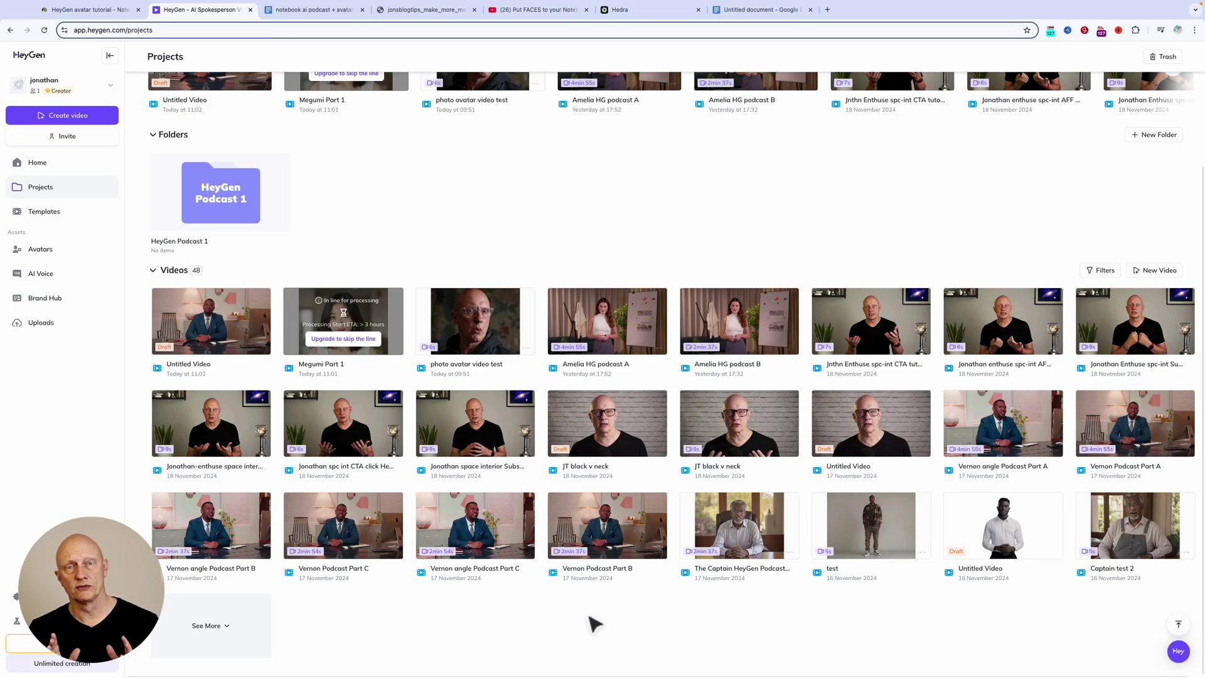
Watch the finished Vernon Podcast Part B and Part C videos
{"action": "left_click", "coordinate": [610, 530]}
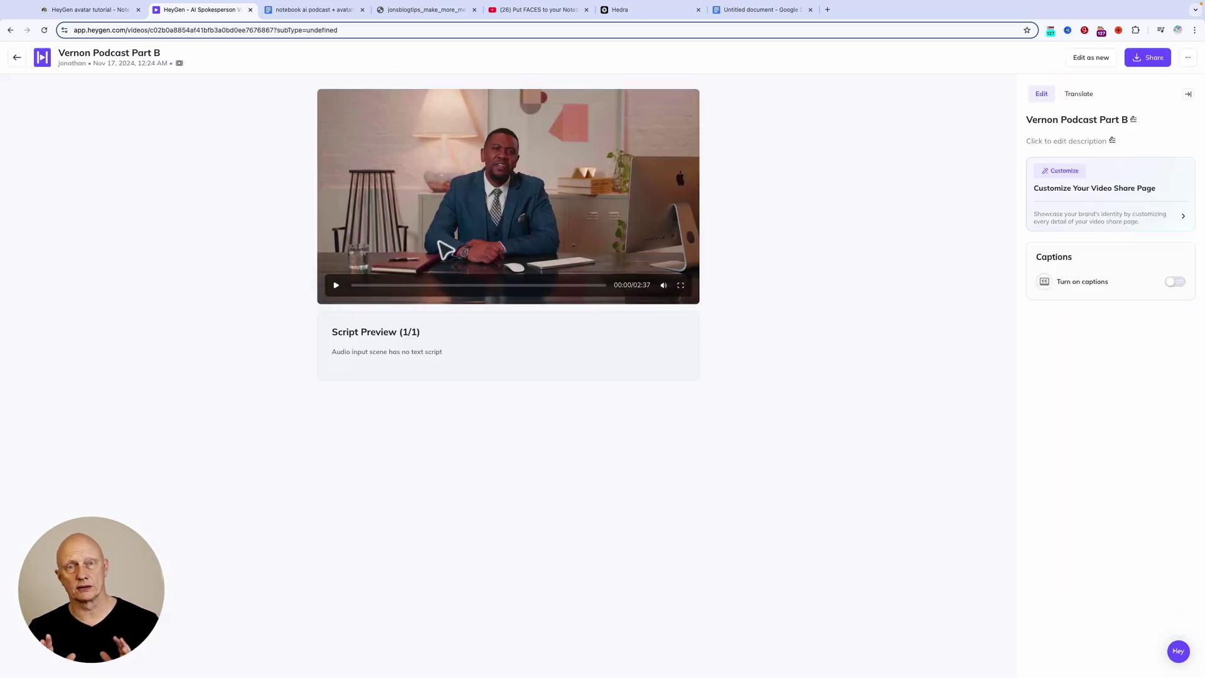
{"action": "left_click", "coordinate": [339, 292]}
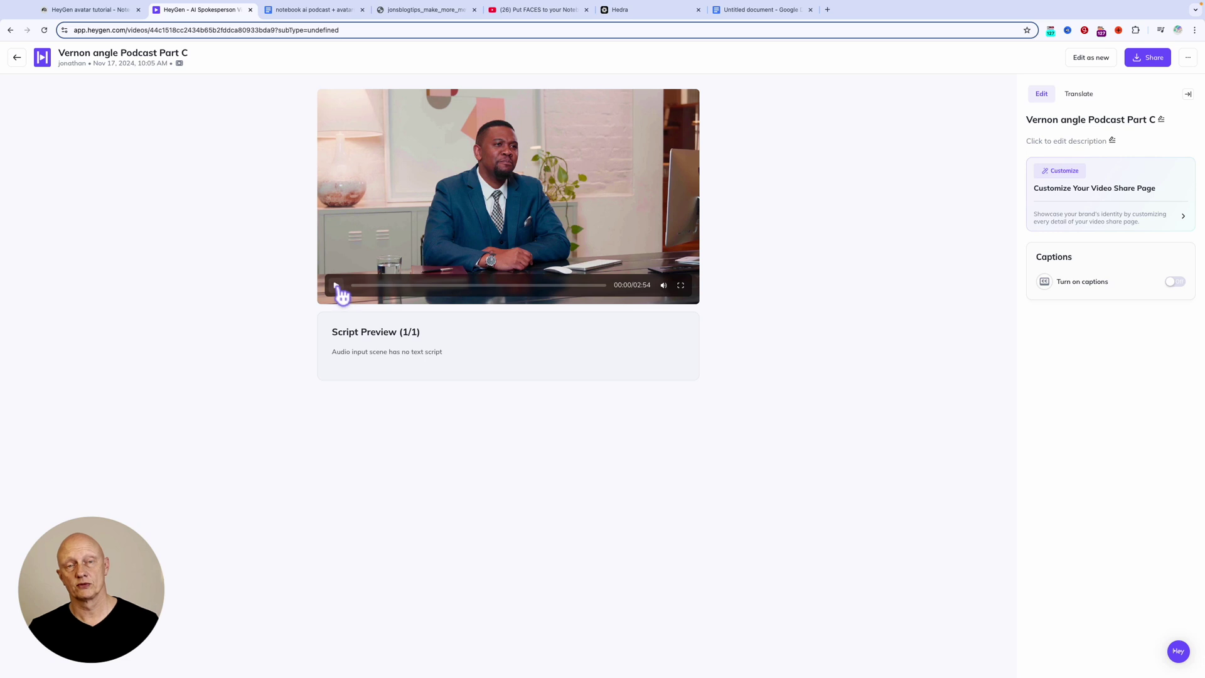
{"action": "left_click", "coordinate": [337, 286]}
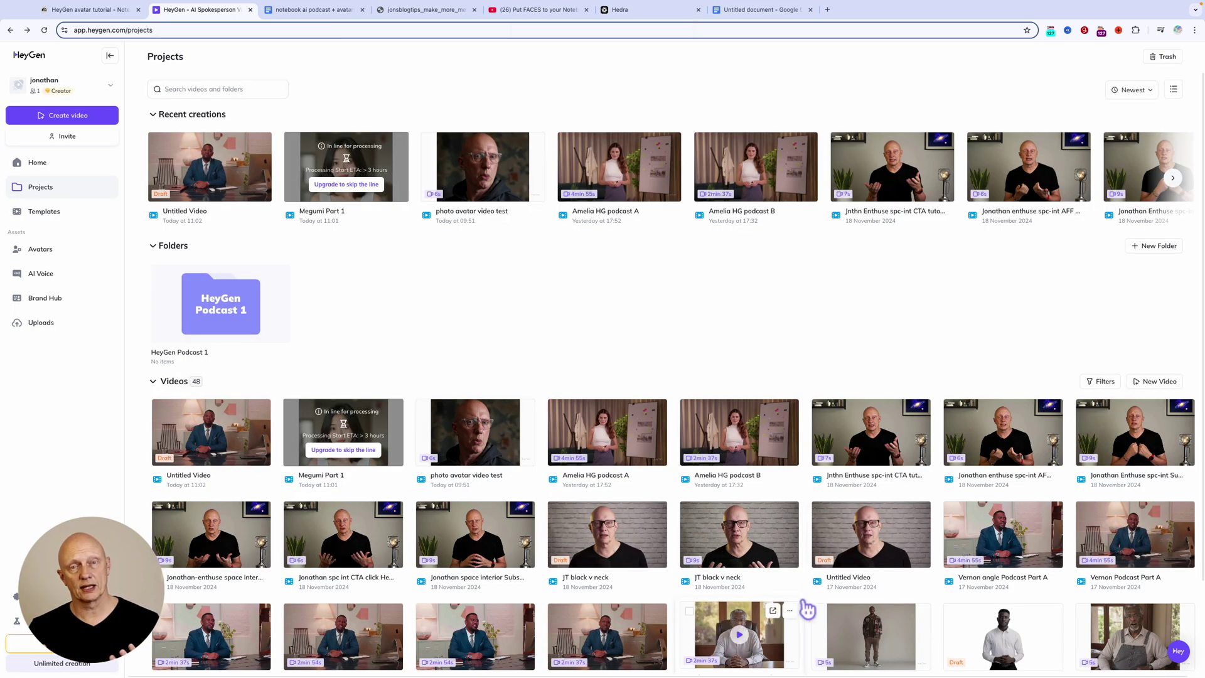
Download the Vernon Podcast Part B video from its card's options menu
{"action": "scroll", "coordinate": [806, 609], "scroll_direction": "down", "scroll_amount": 2}
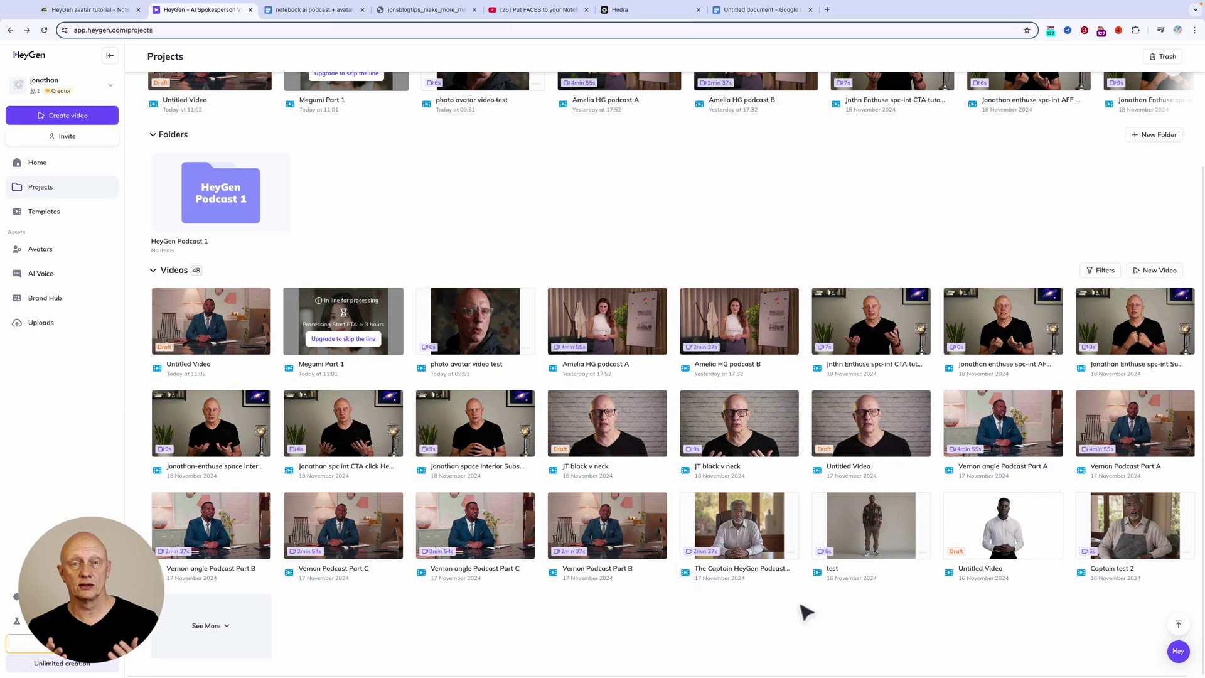
{"action": "left_click", "coordinate": [658, 501]}
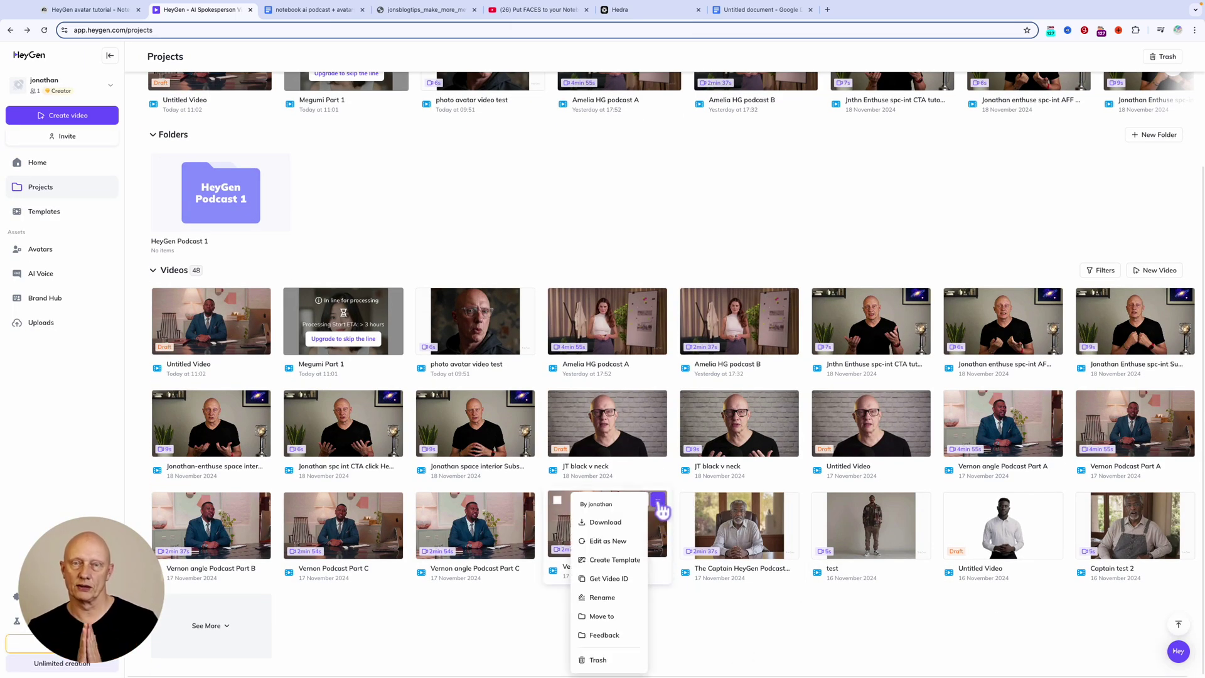
{"action": "left_click", "coordinate": [613, 533]}
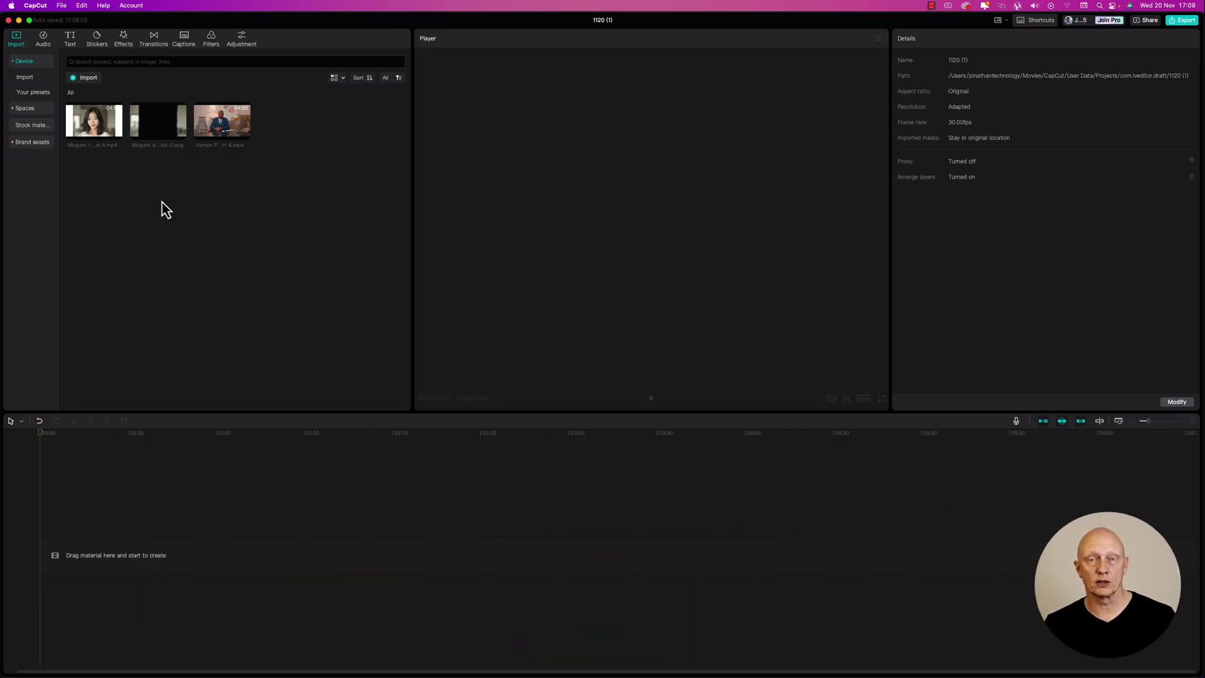
Stack Megumi full podcast A, the background image and Vernon Podcast Part A on separate tracks
{"action": "left_click", "coordinate": [113, 134]}
{"action": "left_click", "coordinate": [117, 134]}
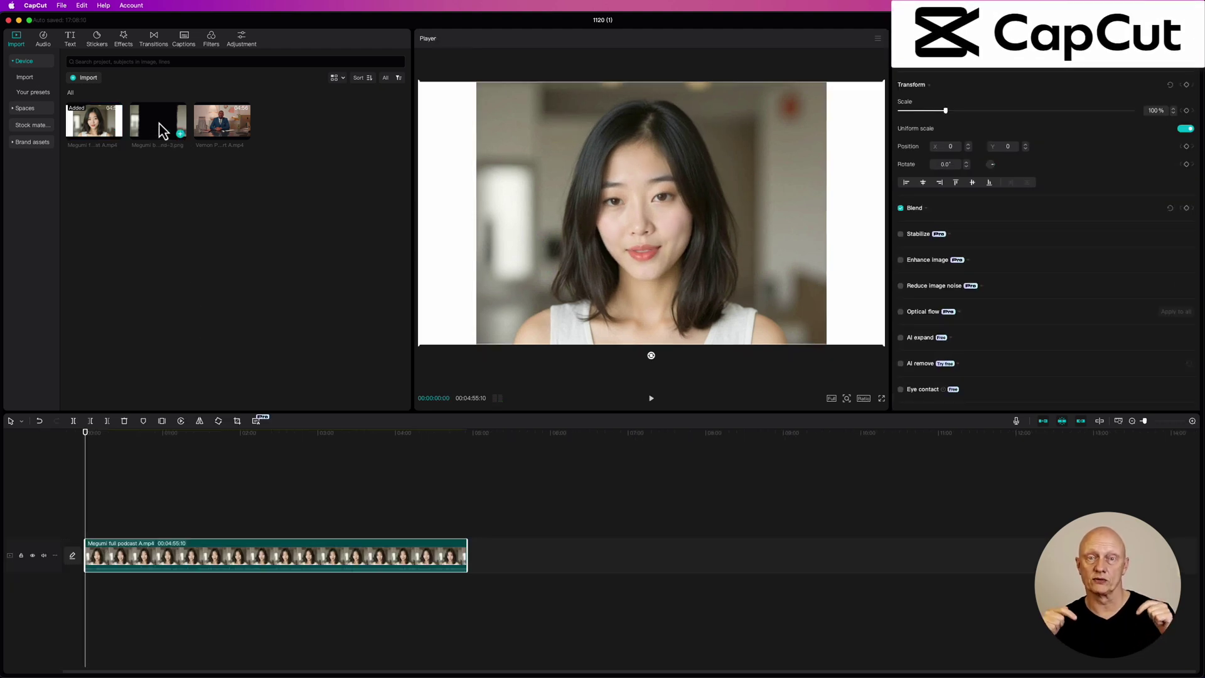
{"action": "left_click_drag", "start_coordinate": [162, 131], "coordinate": [88, 523]}
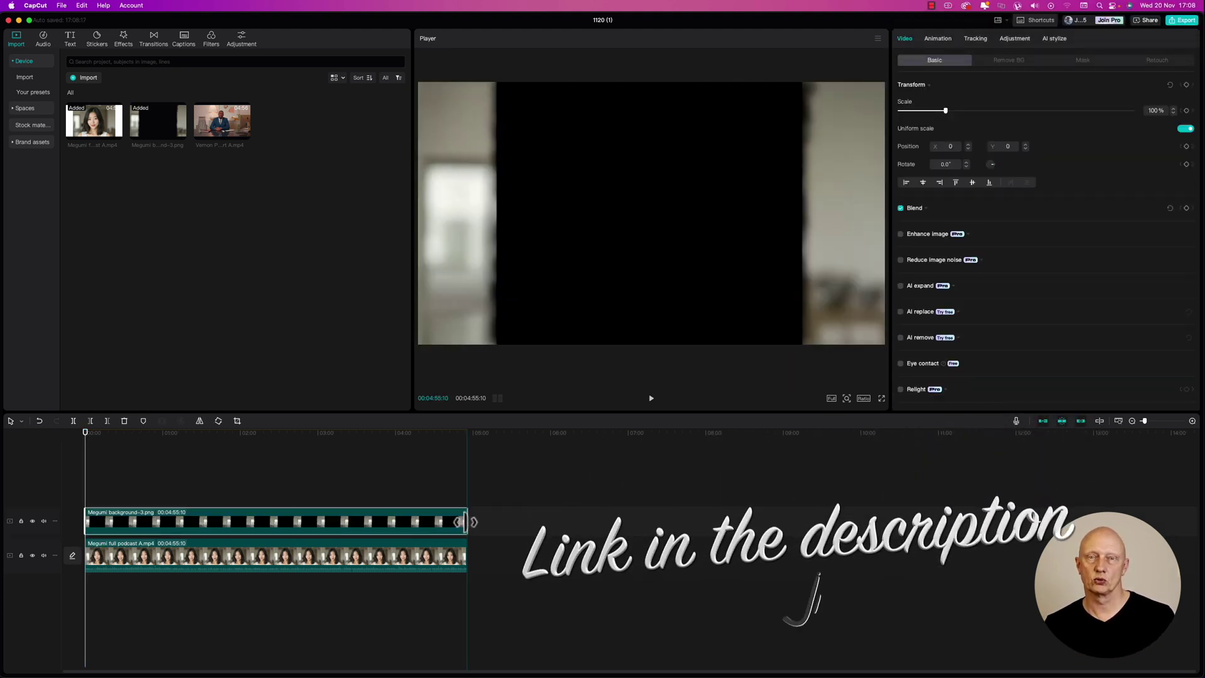
{"action": "left_click", "coordinate": [255, 433]}
{"action": "left_click", "coordinate": [221, 126]}
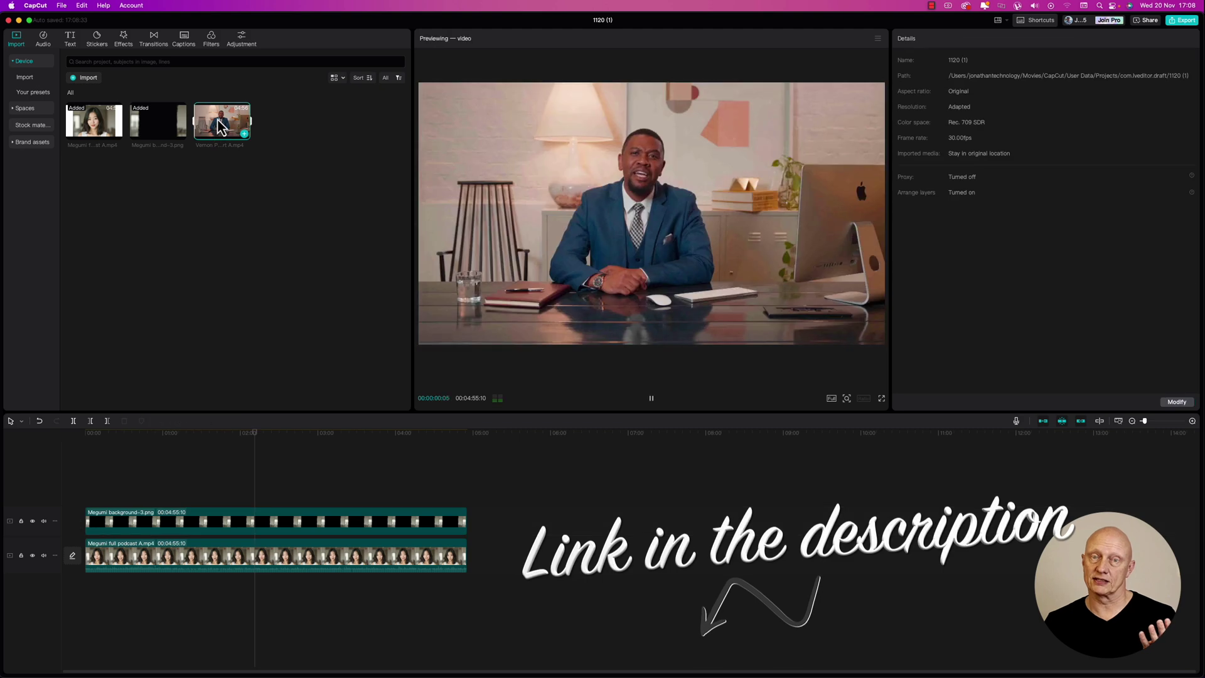
{"action": "left_click_drag", "start_coordinate": [221, 125], "coordinate": [111, 494]}
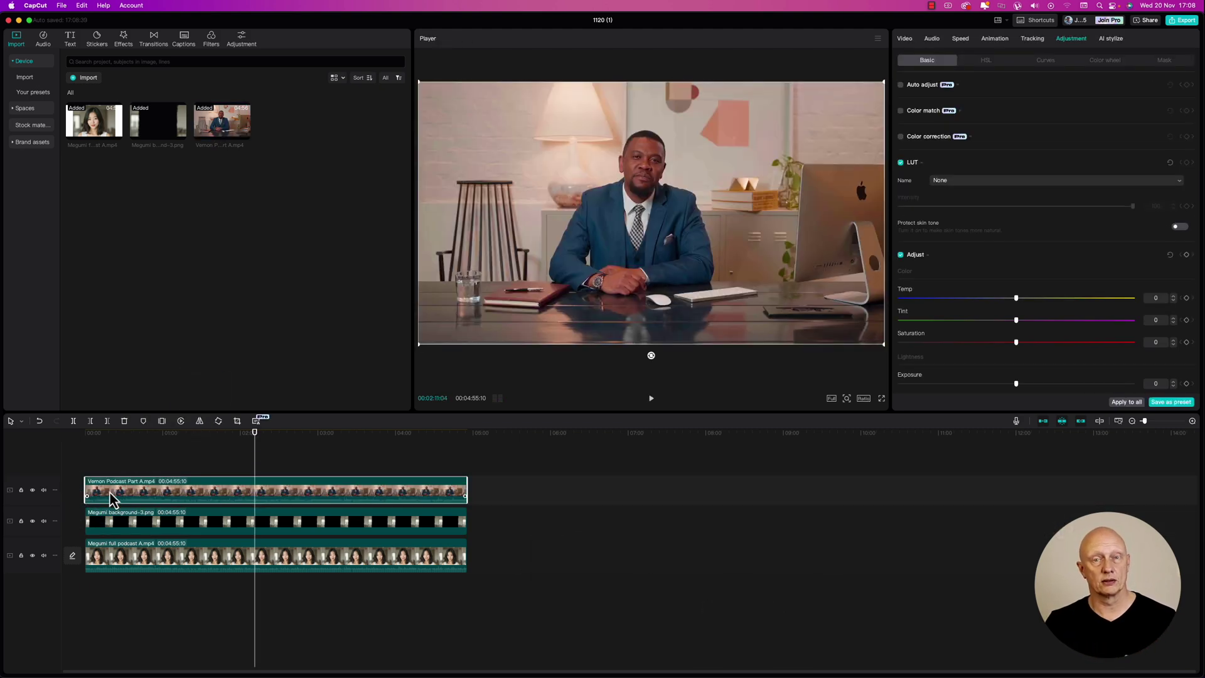
Split the Vernon clip at about 00:00:08 and delete its opening part
{"action": "left_click", "coordinate": [88, 439]}
{"action": "key", "text": "space"}
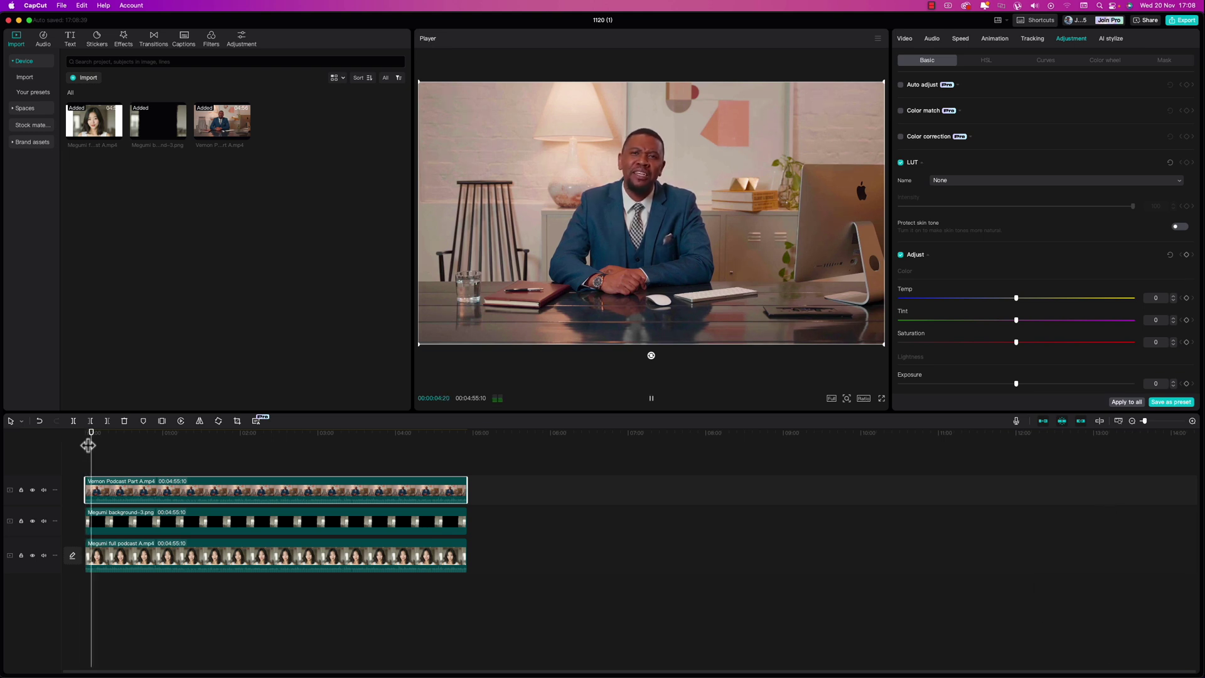
{"action": "scroll", "coordinate": [88, 445], "scroll_direction": "up", "scroll_amount": 5}
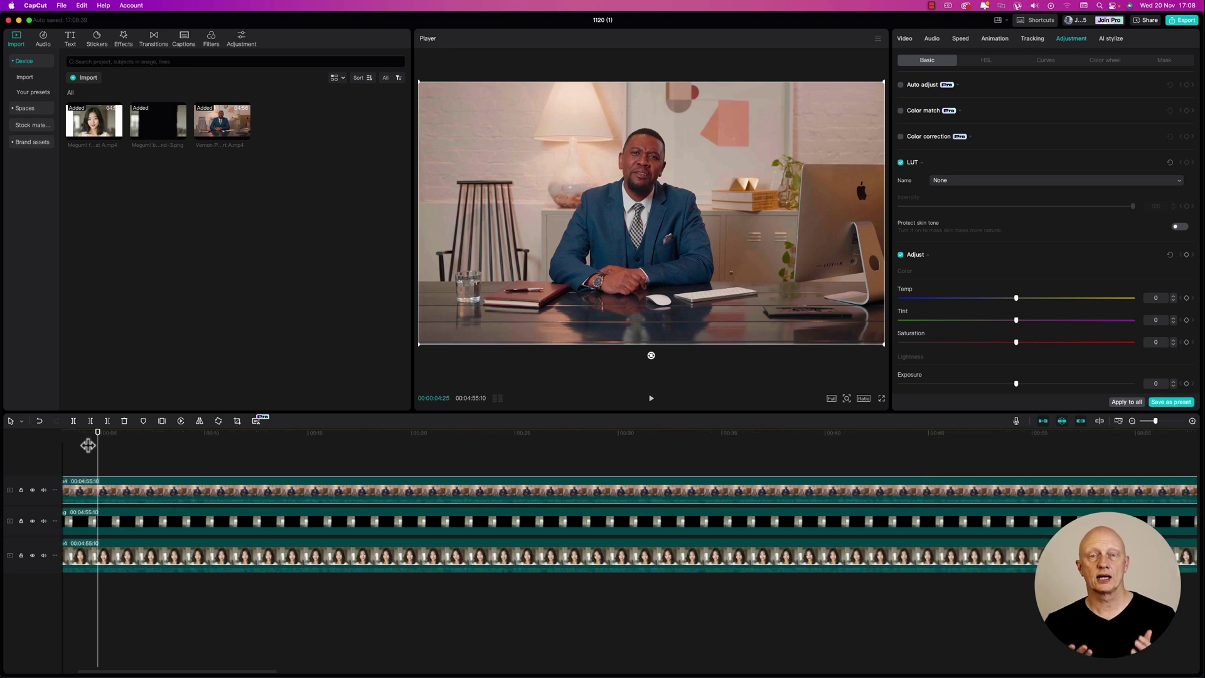
{"action": "scroll", "coordinate": [110, 449], "scroll_direction": "left", "scroll_amount": 5}
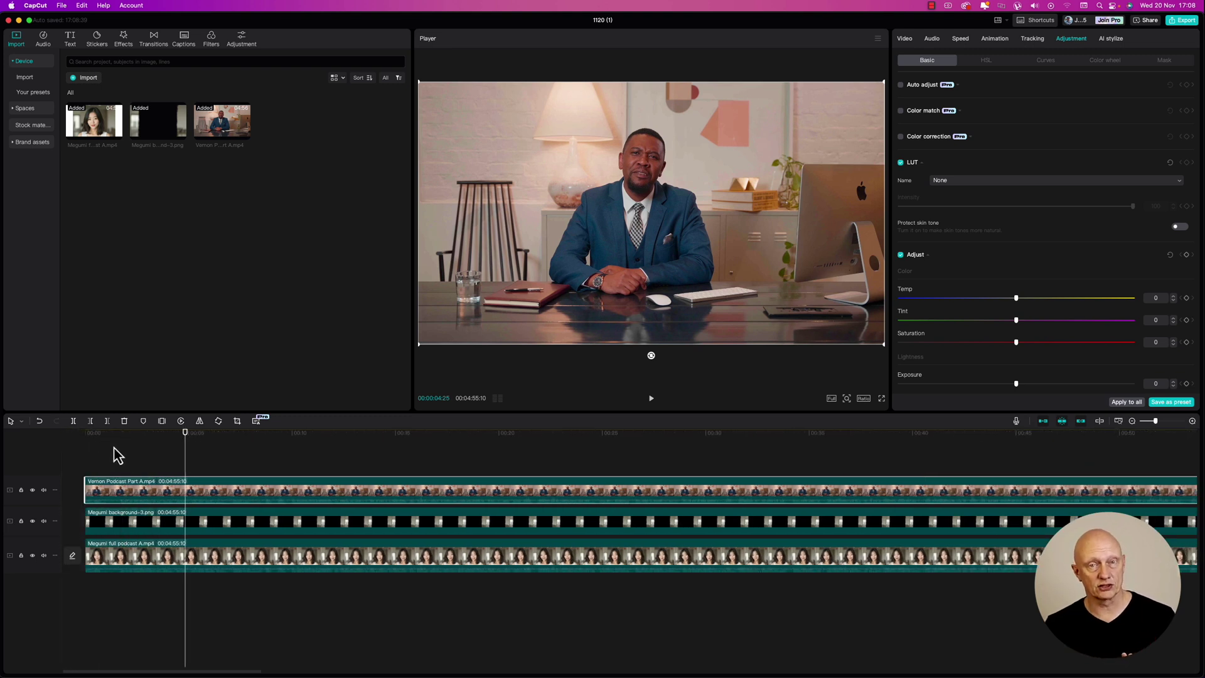
{"action": "key", "text": "space"}
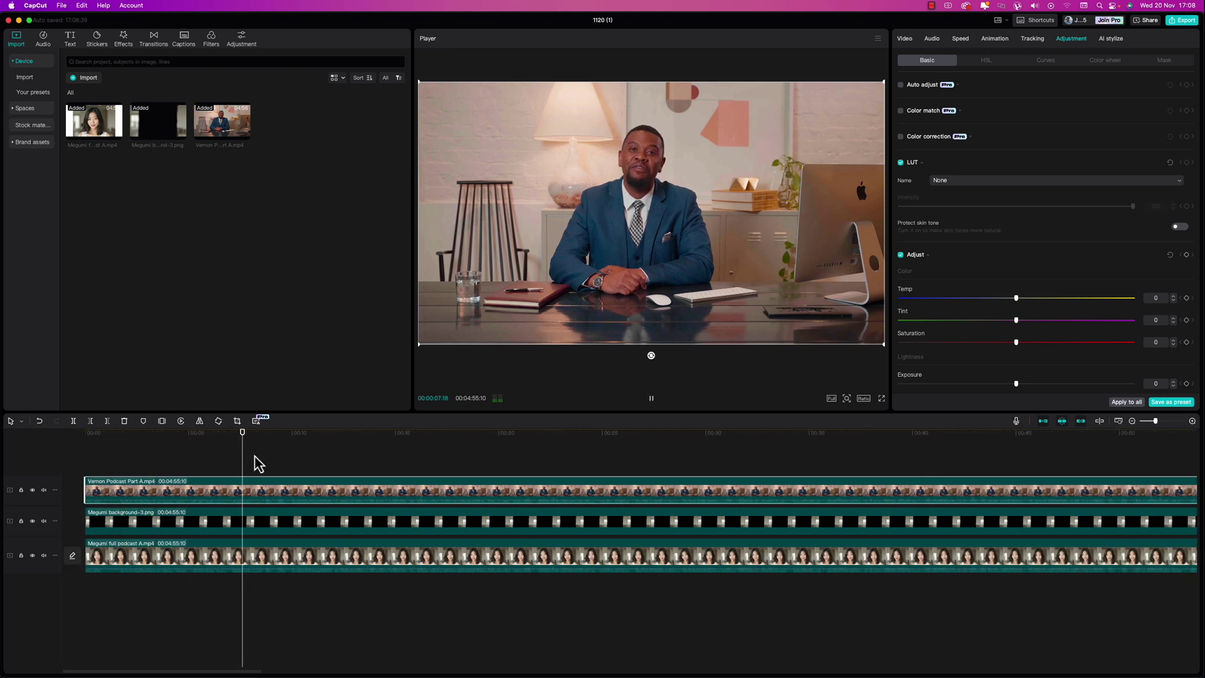
{"action": "key", "text": "space"}
{"action": "scroll", "coordinate": [254, 457], "scroll_direction": "up", "scroll_amount": 3}
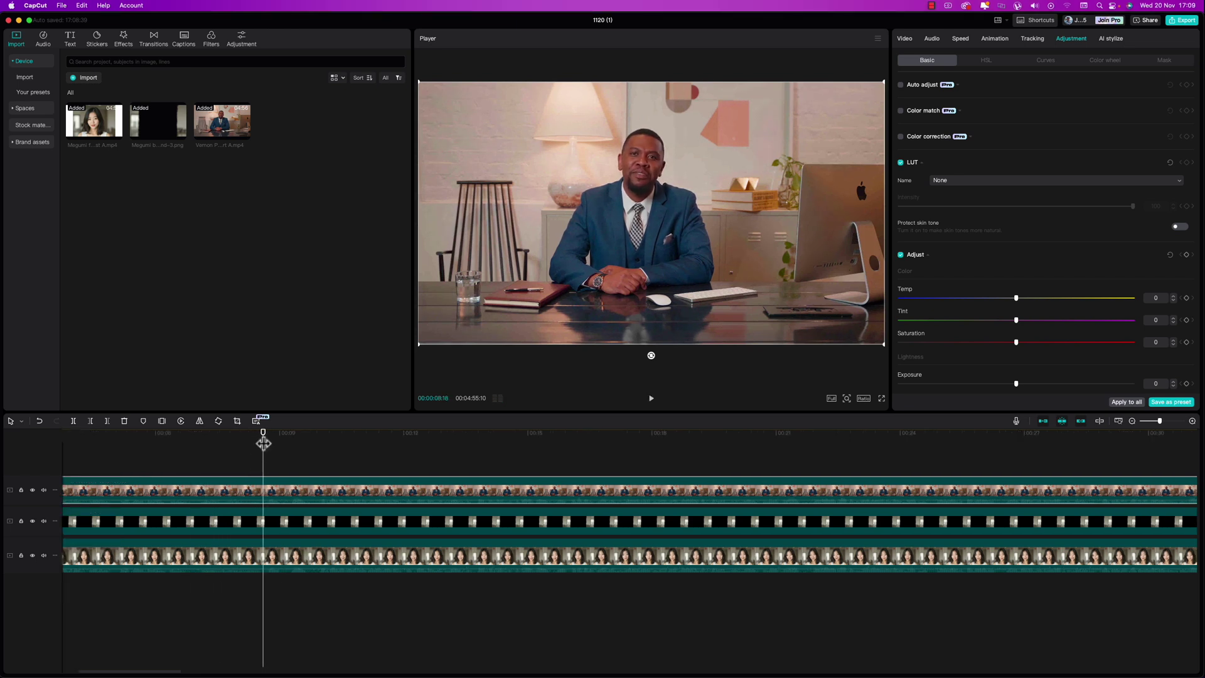
{"action": "key", "text": "super+b"}
{"action": "left_click", "coordinate": [244, 488]}
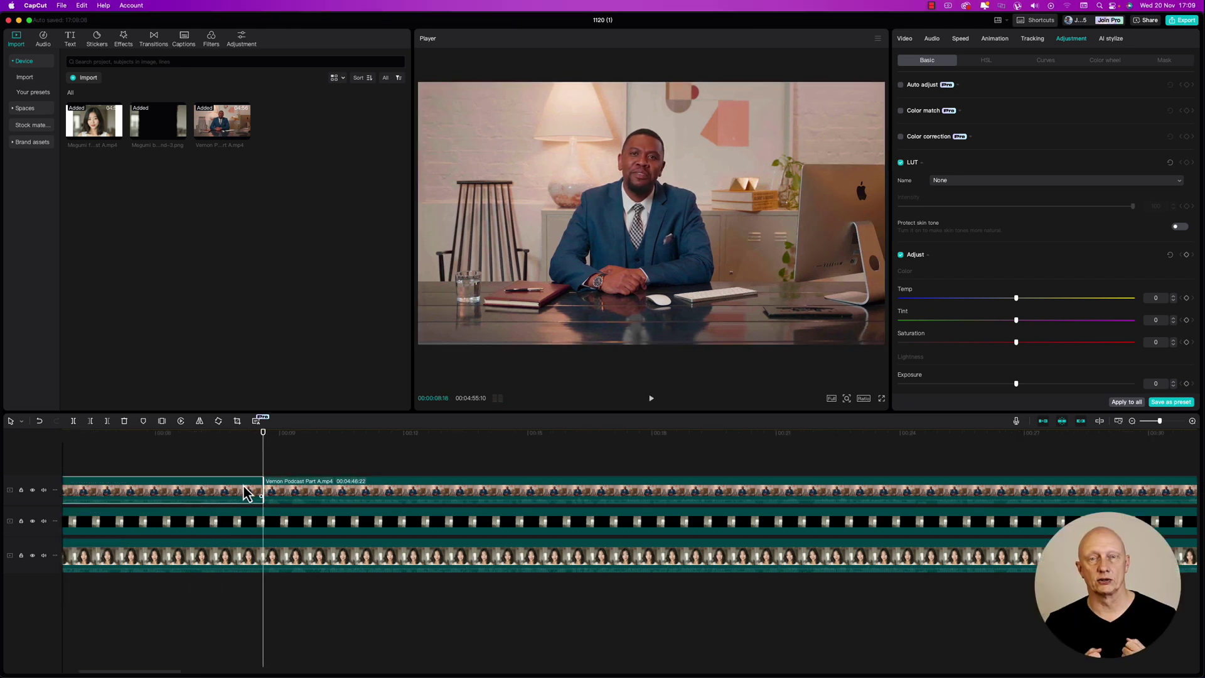
{"action": "key", "text": "Delete"}
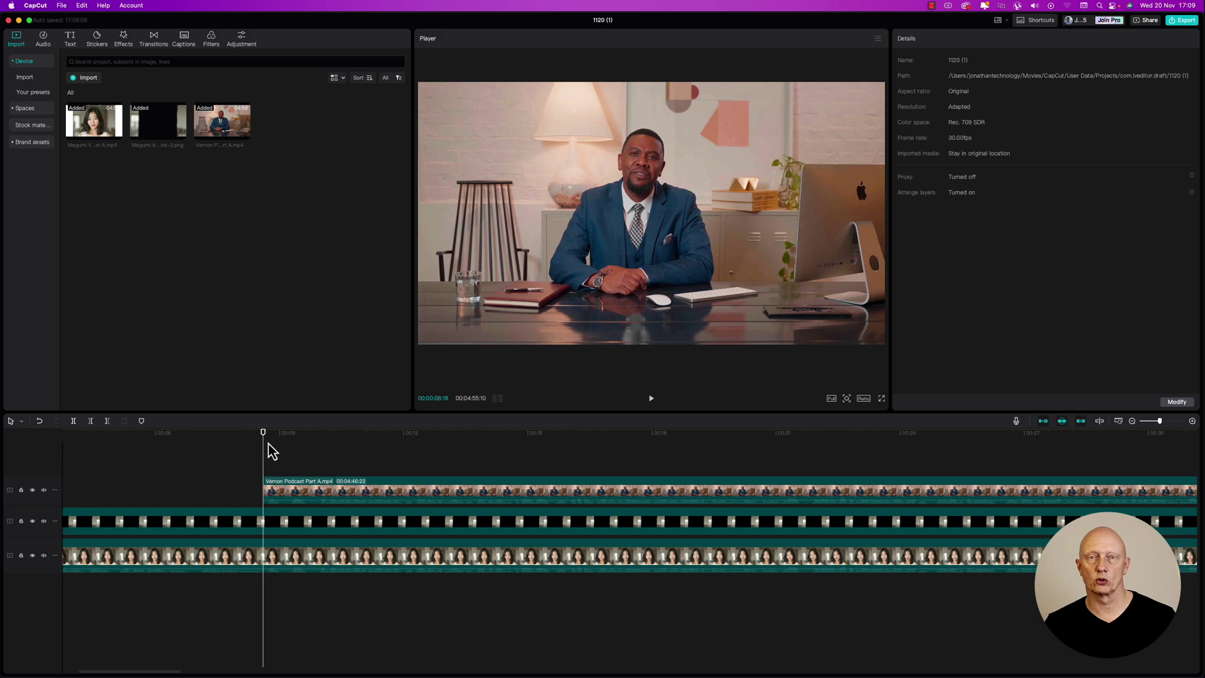
Split Vernon again near nine seconds, trim the later part, and split the podcast clip
{"action": "key", "text": "space"}
{"action": "key", "text": "super+b"}
{"action": "left_click_drag", "start_coordinate": [284, 496], "coordinate": [634, 490]}
{"action": "scroll", "coordinate": [520, 500], "scroll_direction": "up", "scroll_amount": 5}
{"action": "key", "text": "super+b"}
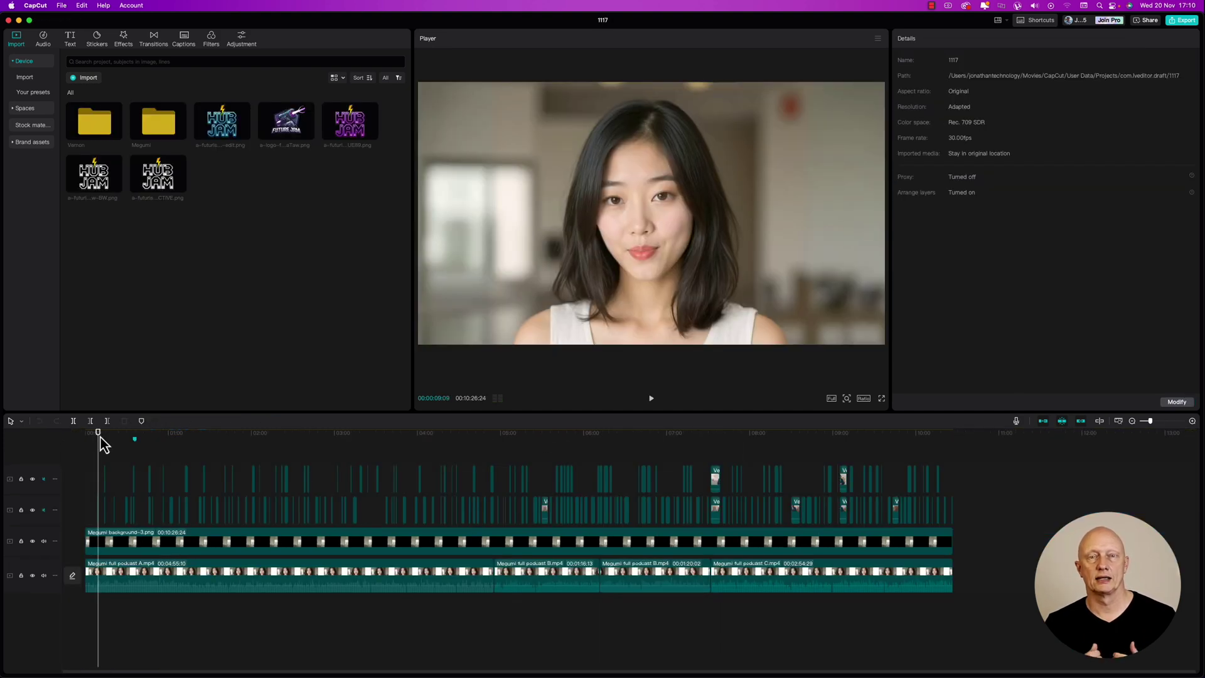
{"action": "scroll", "coordinate": [104, 444], "scroll_direction": "up", "scroll_amount": 8}
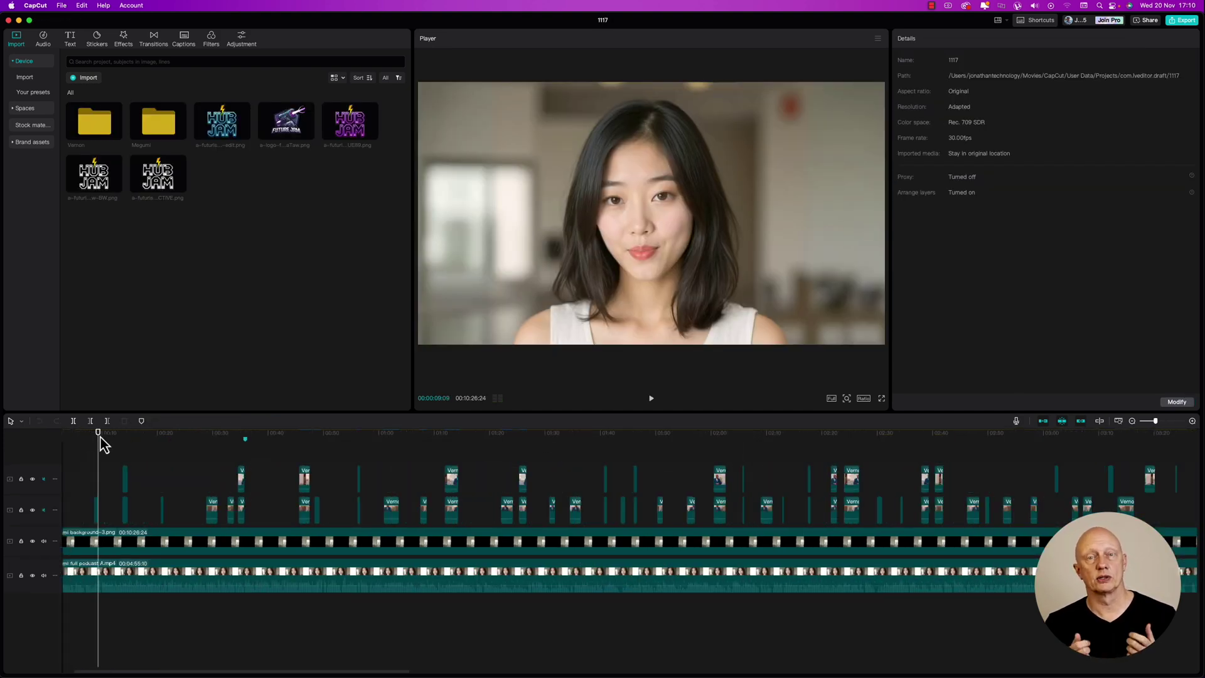
{"action": "left_click", "coordinate": [587, 433]}
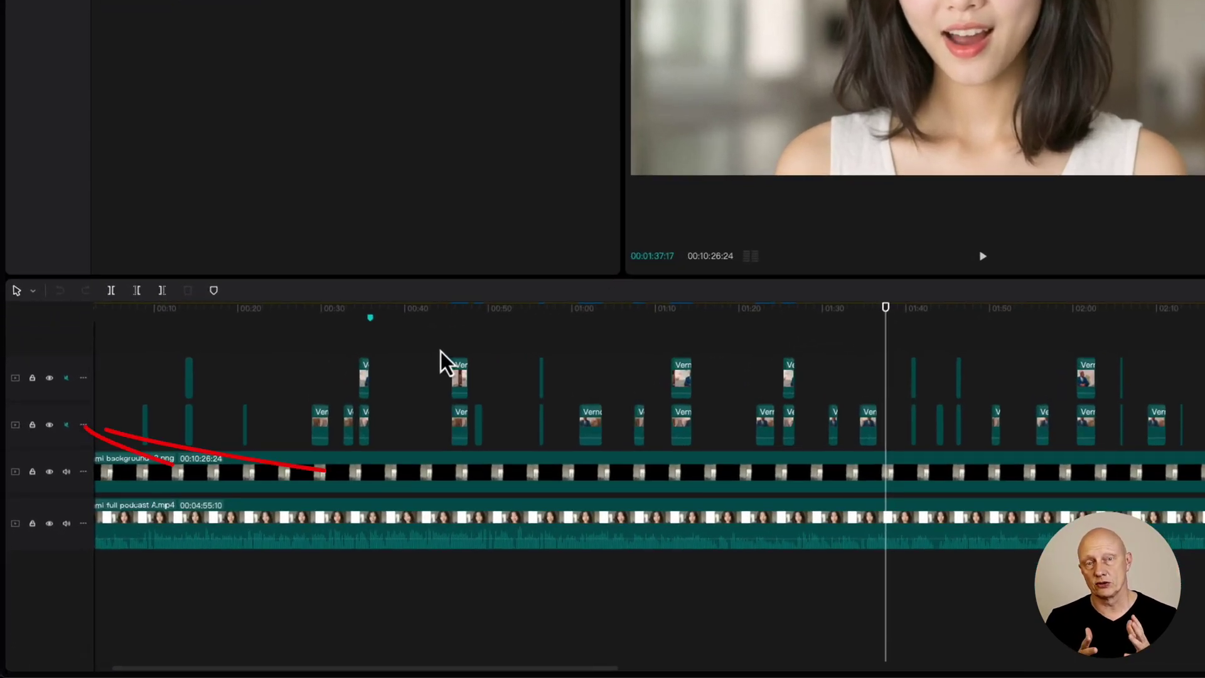
{"action": "scroll", "coordinate": [295, 470], "scroll_direction": "down", "scroll_amount": 5}
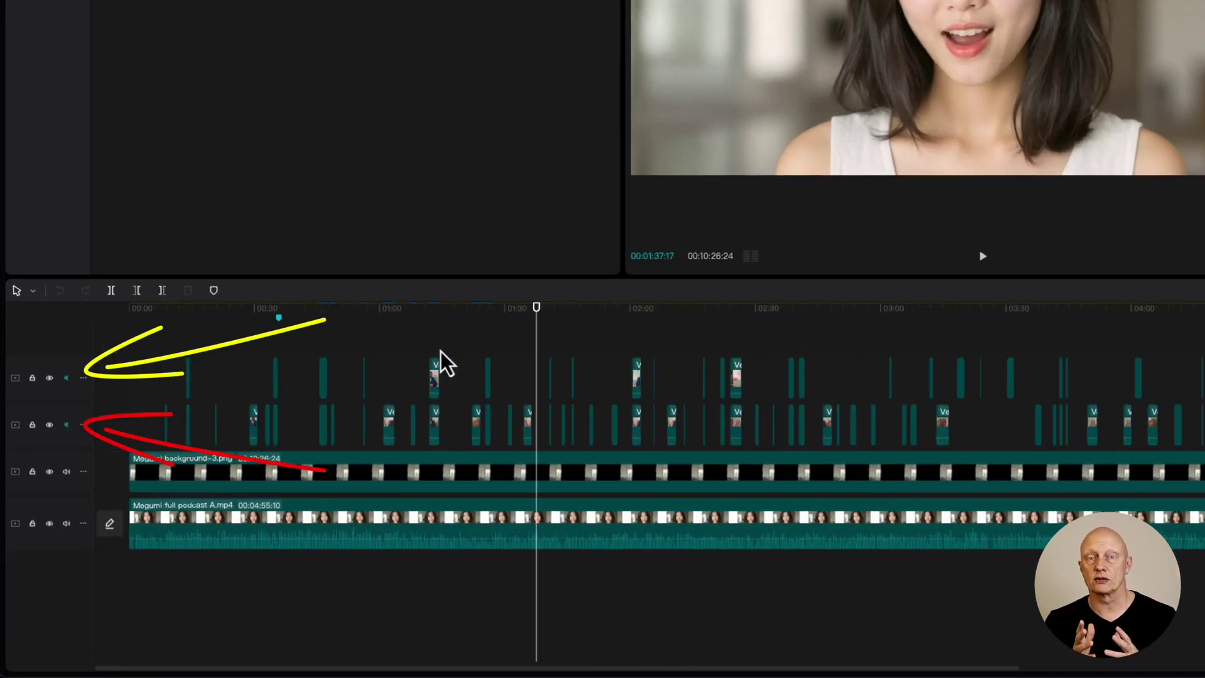
{"action": "scroll", "coordinate": [441, 352], "scroll_direction": "down", "scroll_amount": 3}
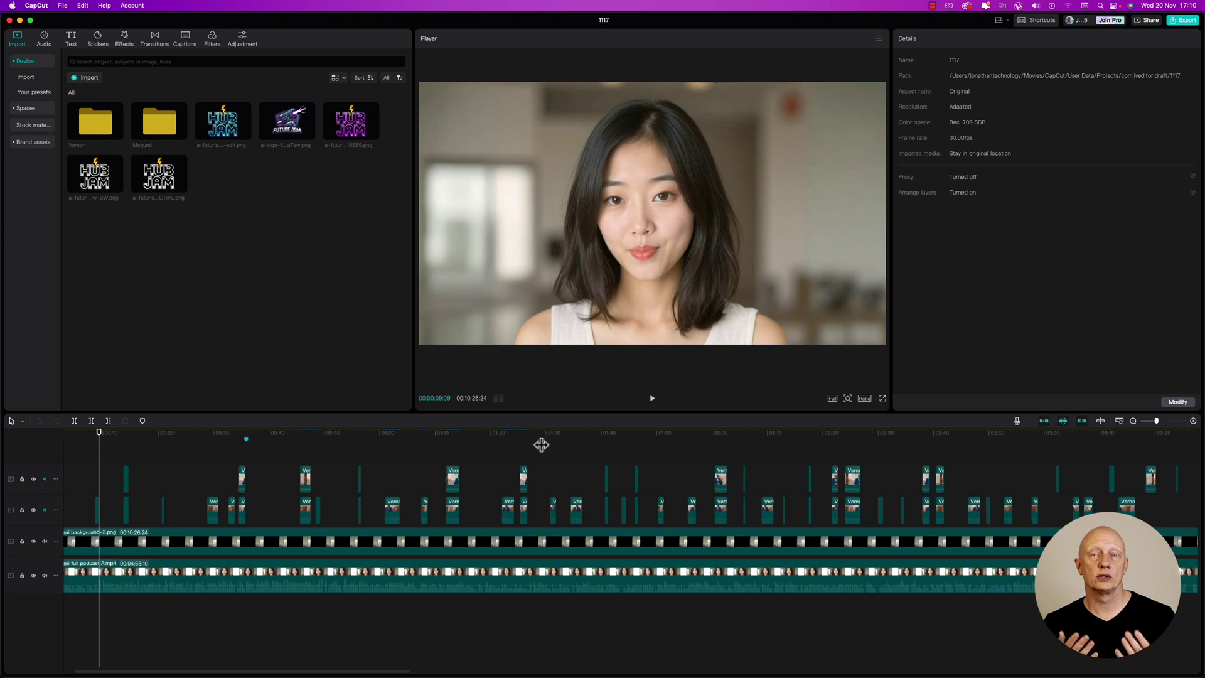
{"action": "key", "text": "space"}
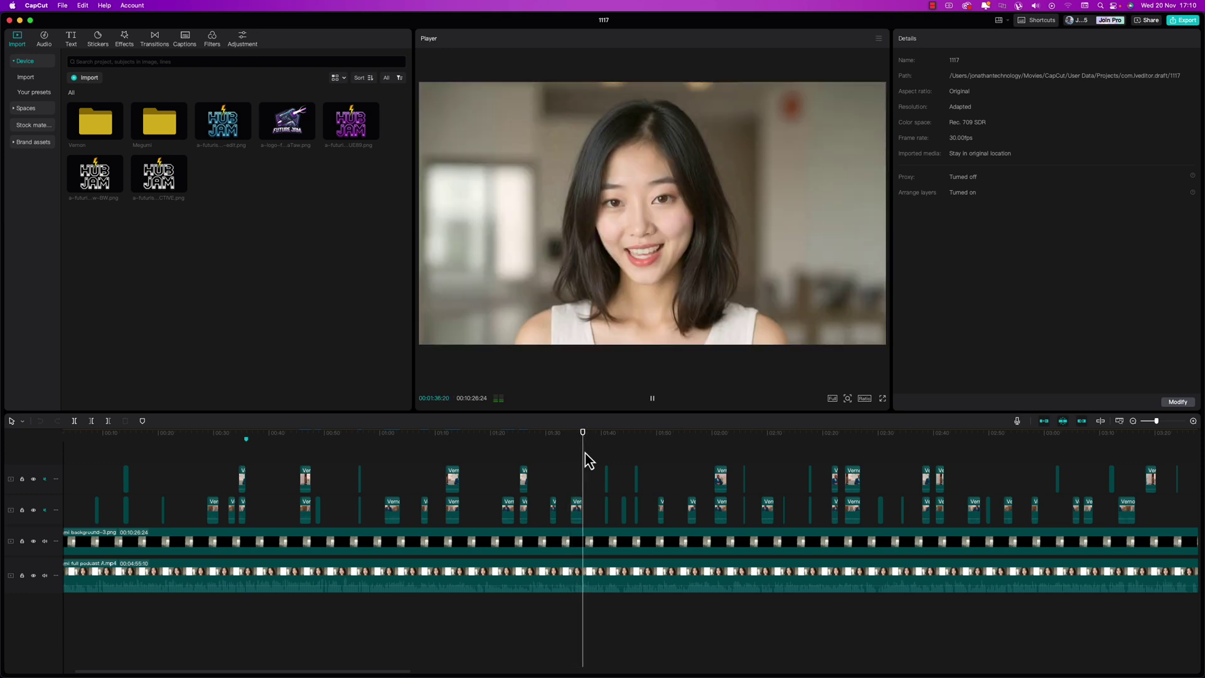
{"action": "key", "text": "space"}
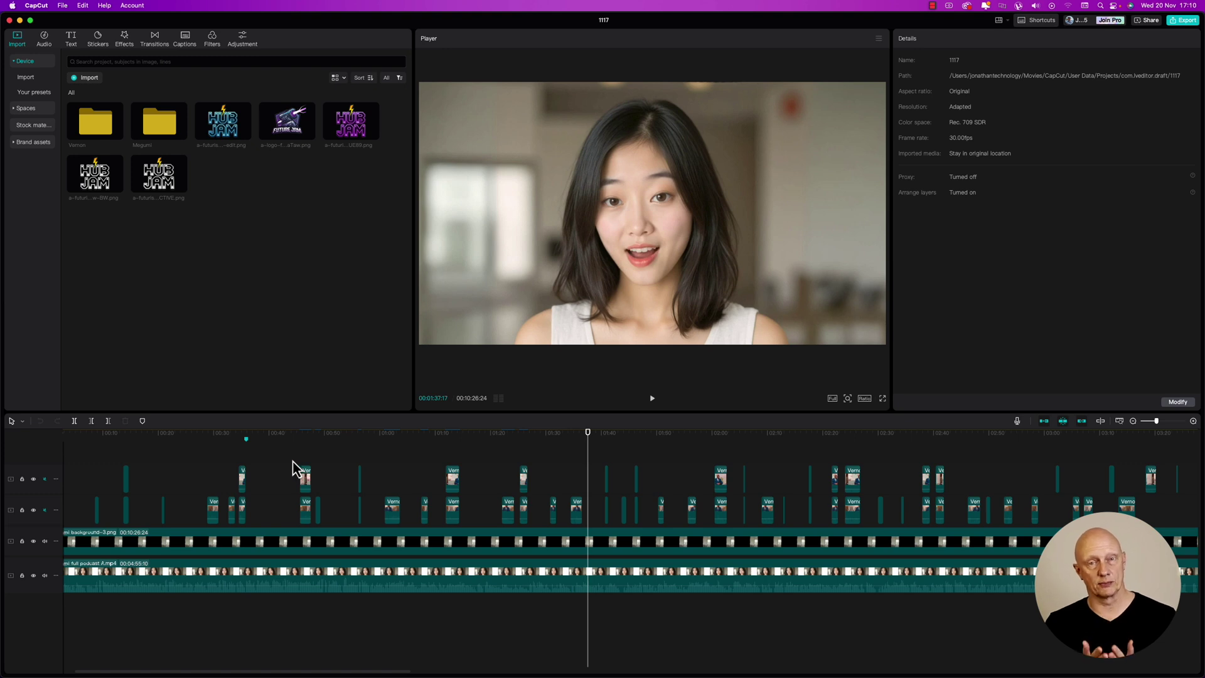
{"action": "scroll", "coordinate": [293, 470], "scroll_direction": "down", "scroll_amount": 3}
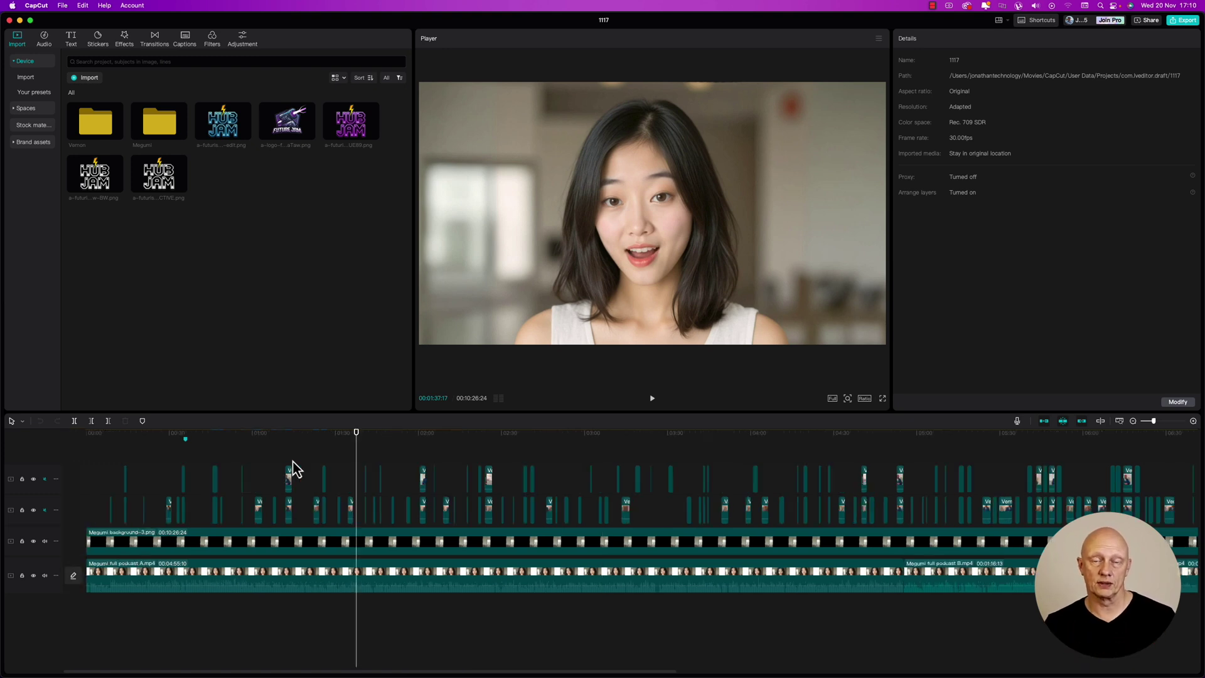
{"action": "scroll", "coordinate": [295, 470], "scroll_direction": "down", "scroll_amount": 3}
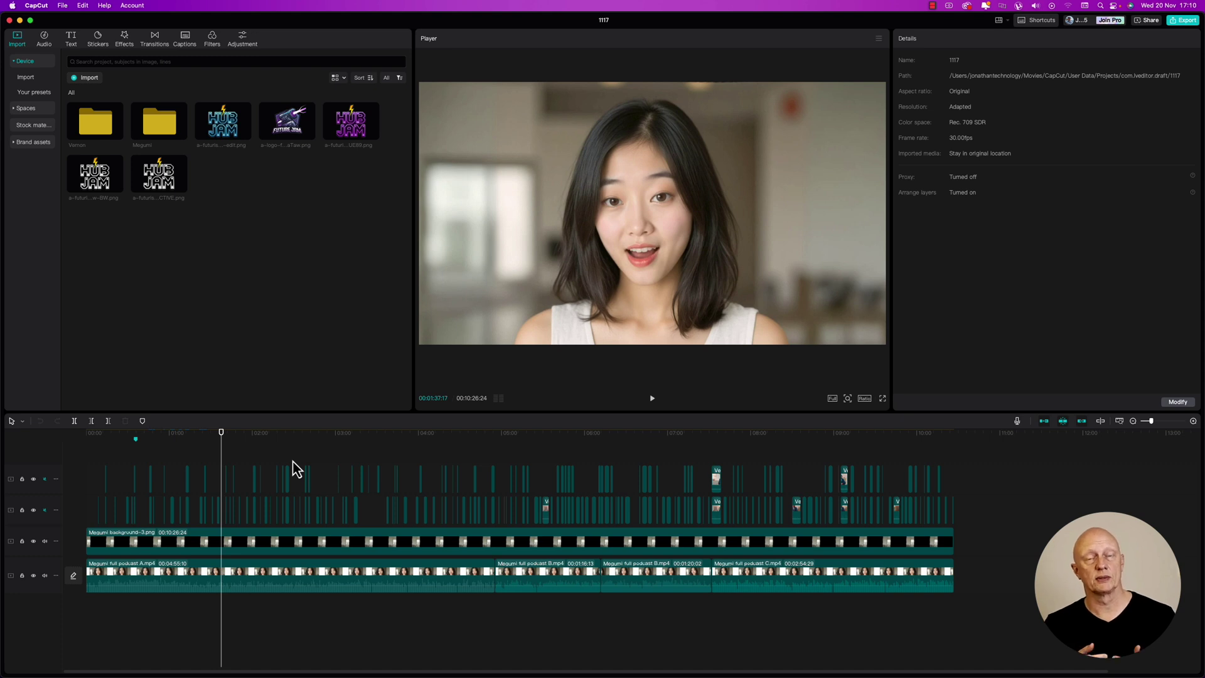
{"action": "scroll", "coordinate": [295, 470], "scroll_direction": "up", "scroll_amount": 5}
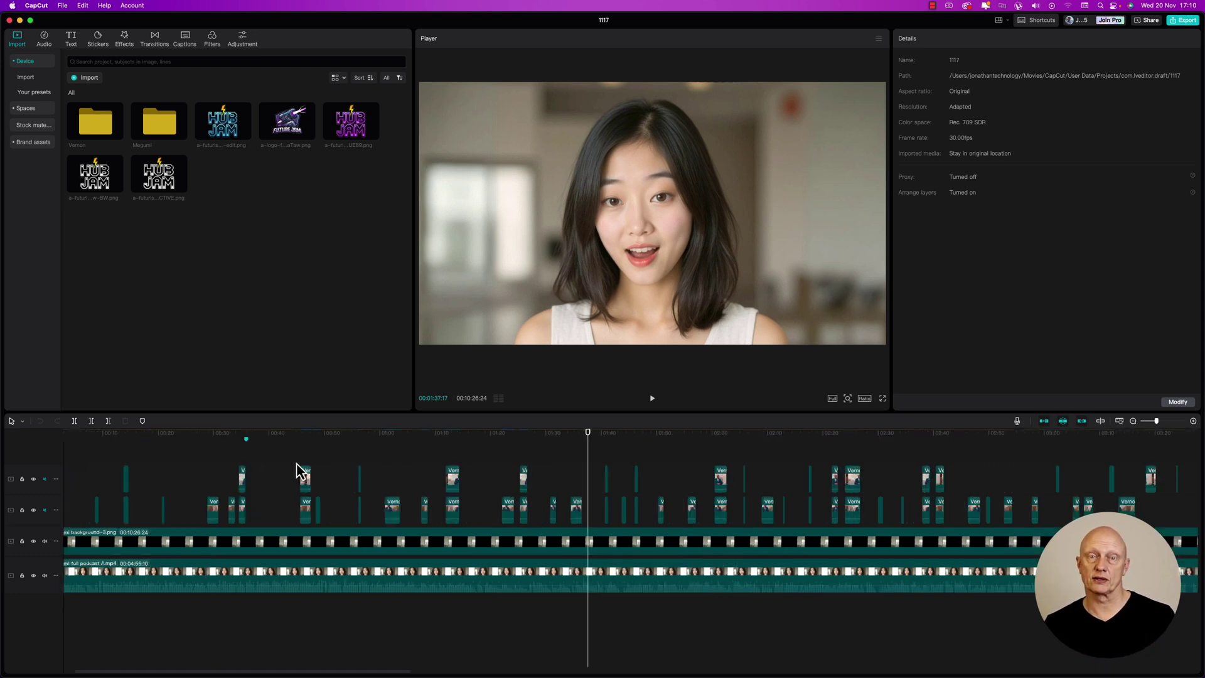
{"action": "scroll", "coordinate": [294, 470], "scroll_direction": "down", "scroll_amount": 3}
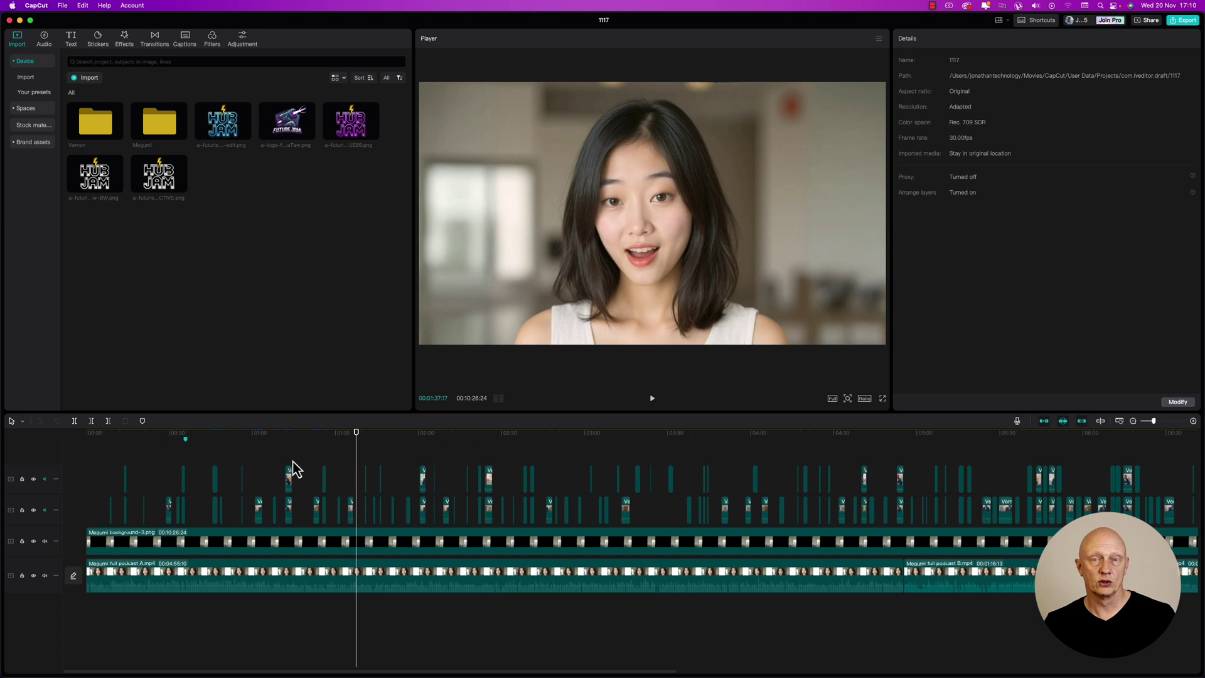
{"action": "scroll", "coordinate": [295, 469], "scroll_direction": "down", "scroll_amount": 2}
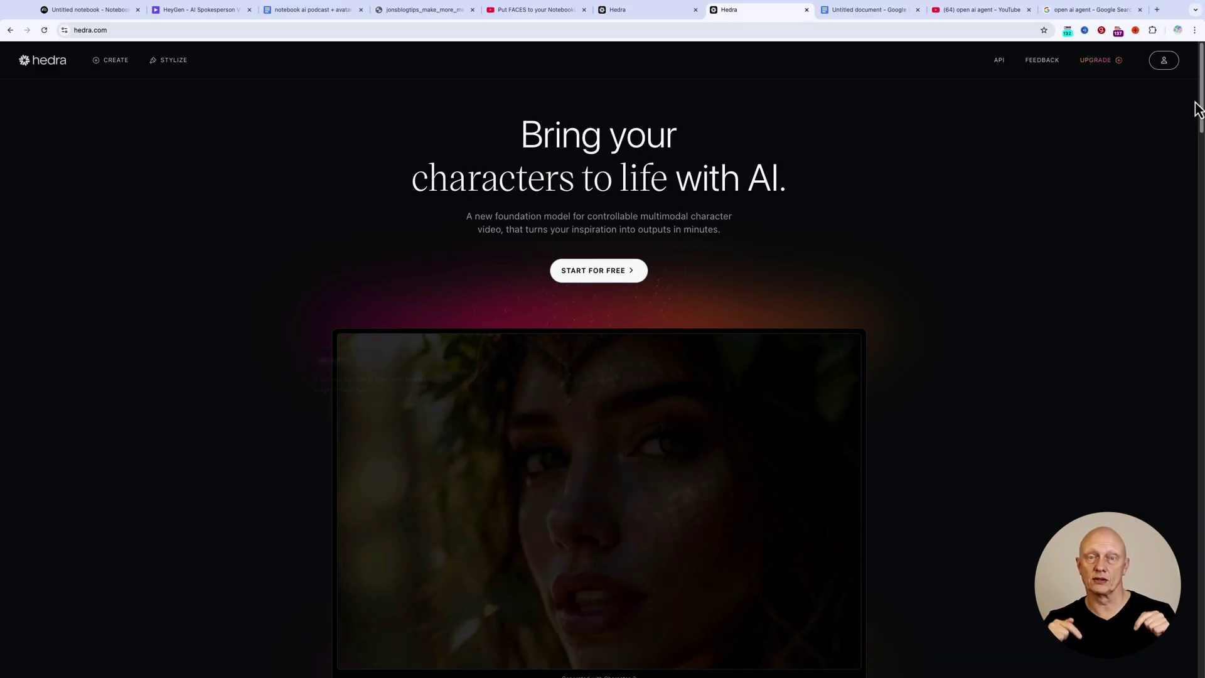
Scroll down the Hedra homepage to the Introducing Character-2 section
{"action": "scroll", "coordinate": [1197, 107], "scroll_direction": "down", "scroll_amount": 3}
{"action": "left_click_drag", "start_coordinate": [1203, 132], "coordinate": [1203, 198]}
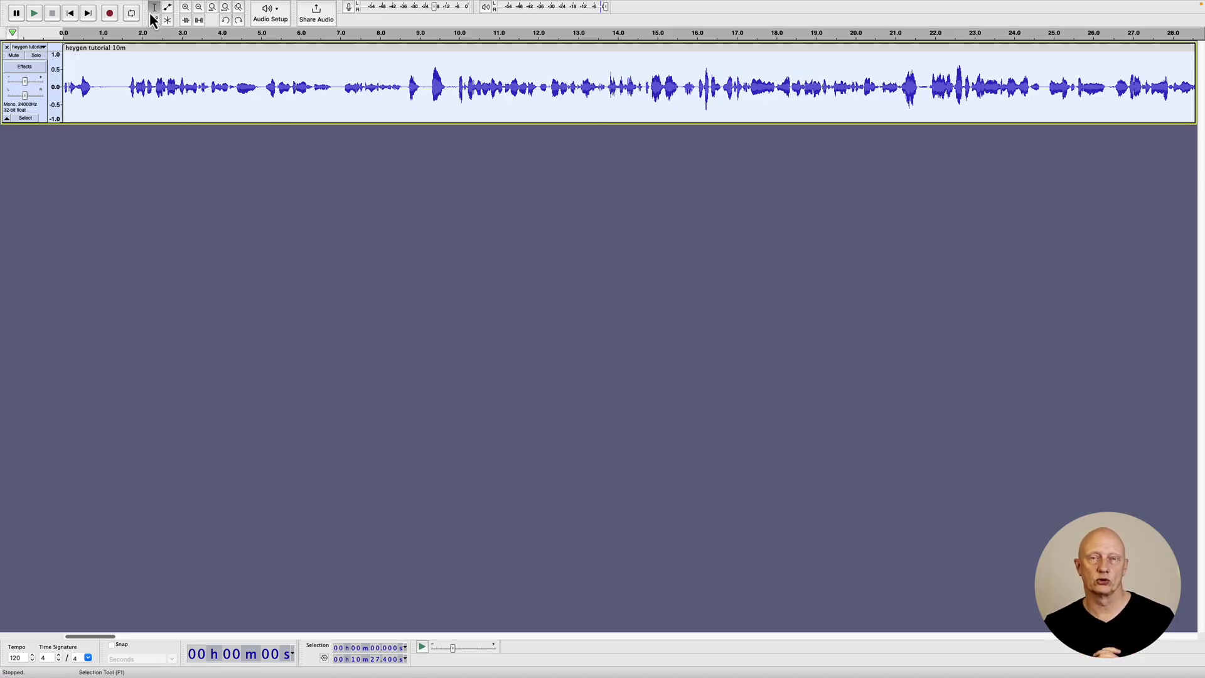
Fit the 10:30 track to the window and split it where the first speaker finishes
{"action": "left_click", "coordinate": [225, 8]}
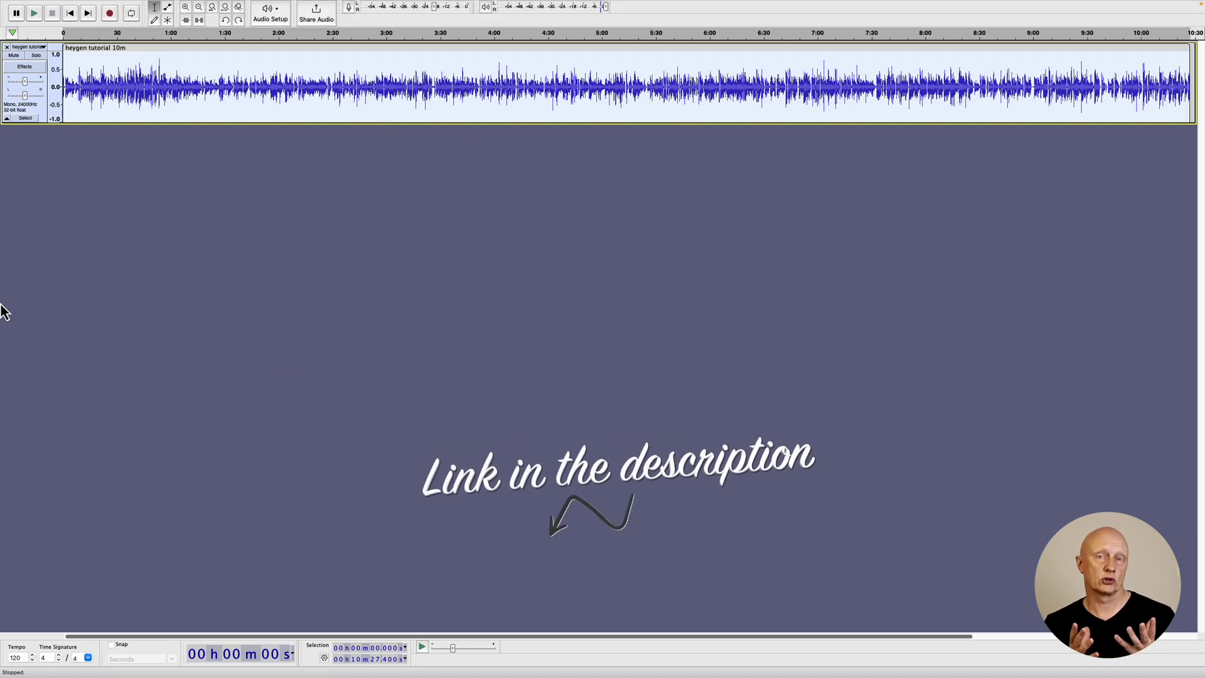
{"action": "left_click", "coordinate": [72, 69]}
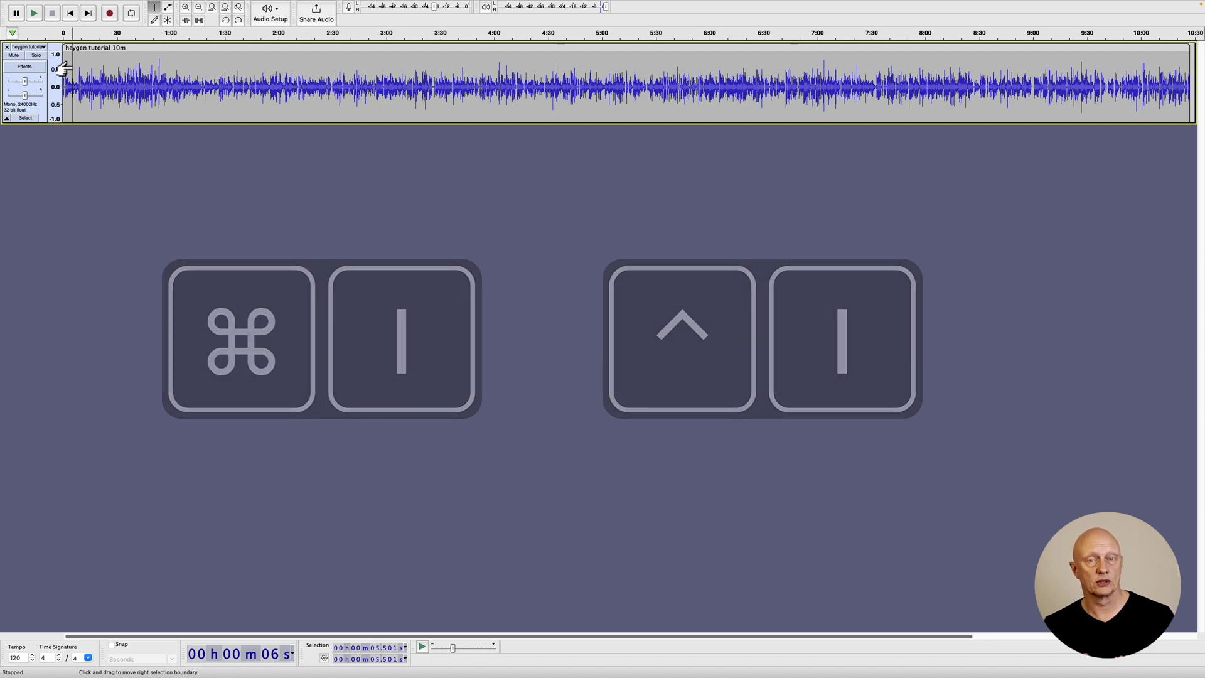
{"action": "scroll", "coordinate": [65, 69], "scroll_direction": "up", "scroll_amount": 3}
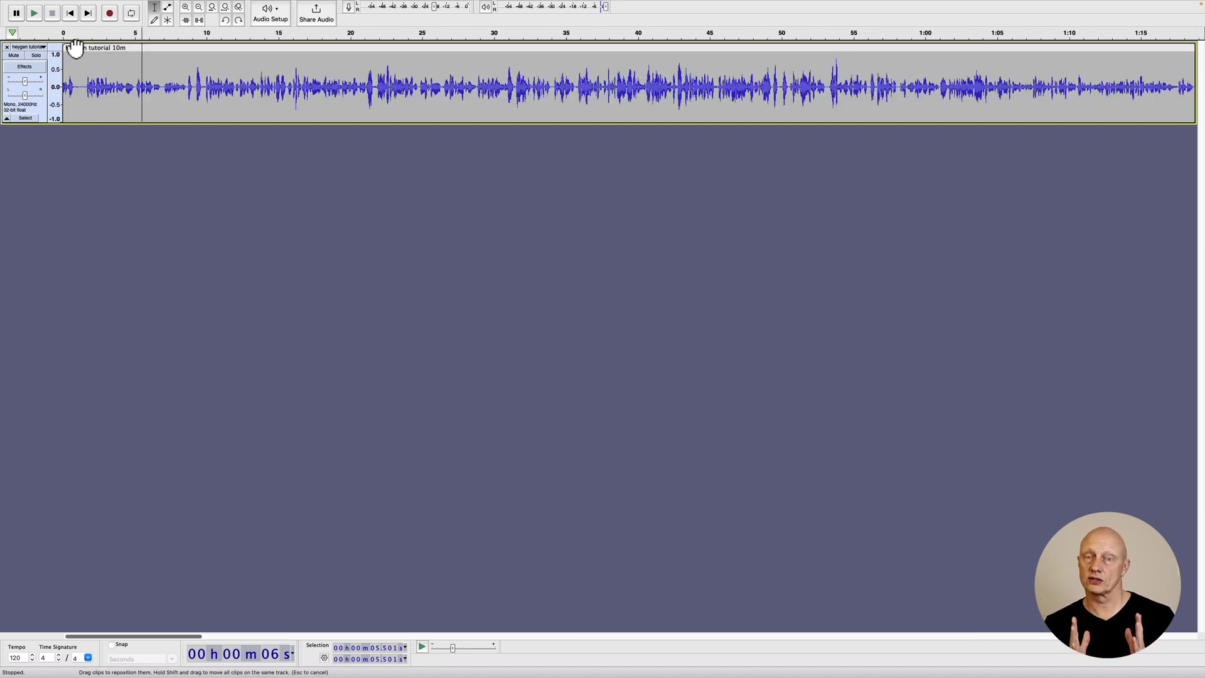
{"action": "left_click", "coordinate": [75, 47]}
{"action": "key", "text": "space"}
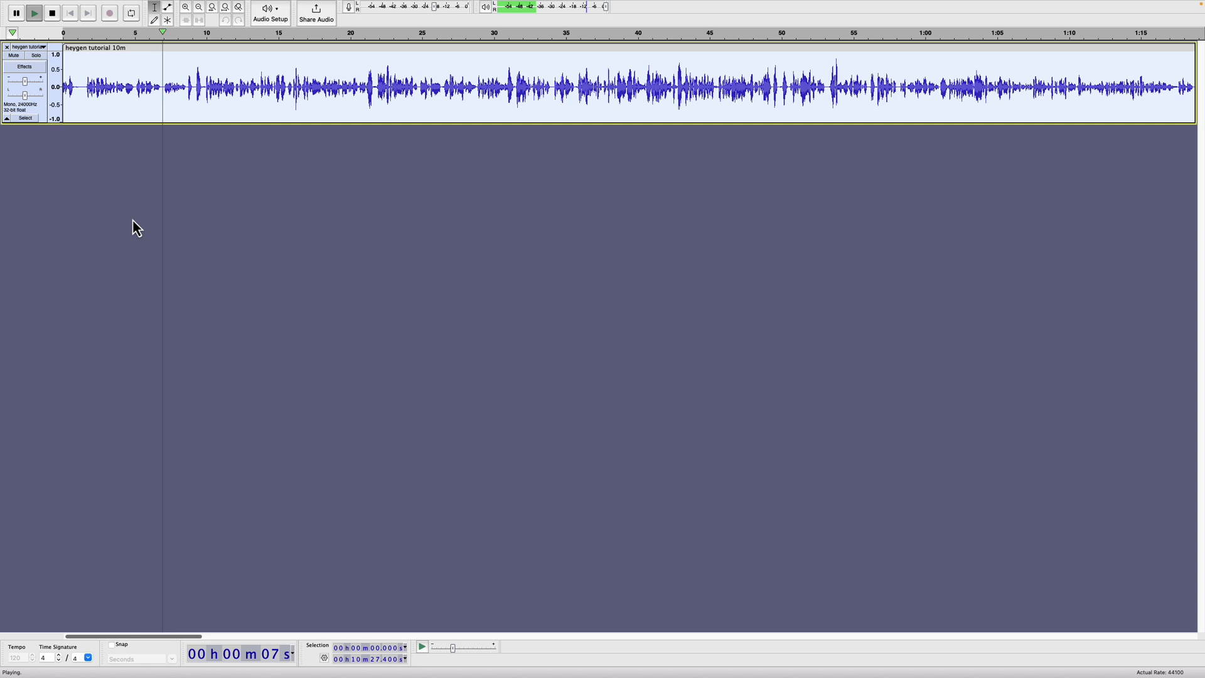
{"action": "left_click", "coordinate": [162, 82]}
{"action": "key", "text": "super+i"}
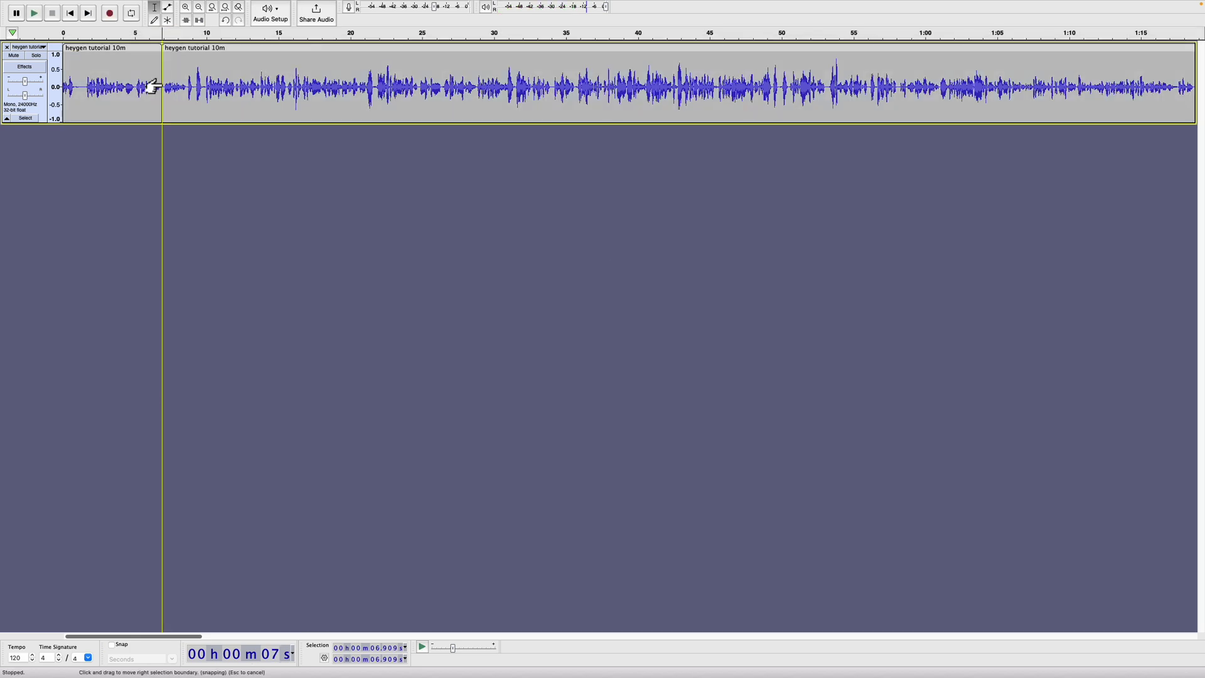
Zoom into the opening and split the clip at each following speaker change
{"action": "key", "text": "super+1"}
{"action": "key", "text": "space"}
{"action": "key", "text": "space"}
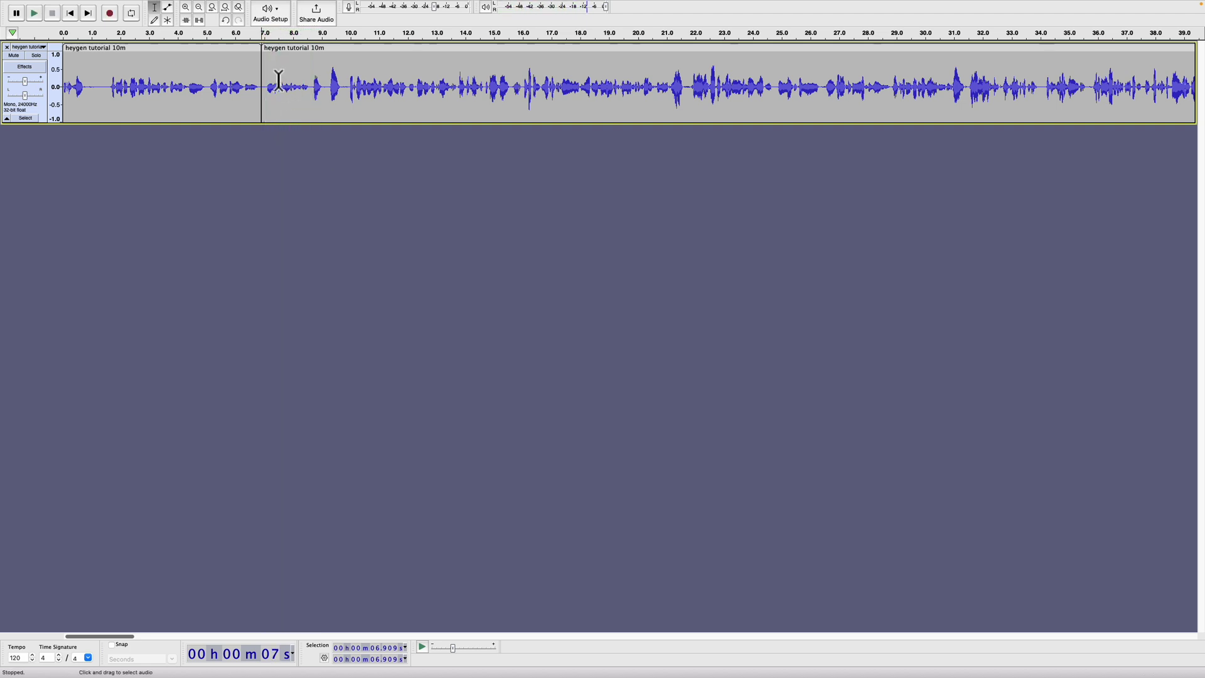
{"action": "key", "text": "super+i"}
{"action": "key", "text": "space"}
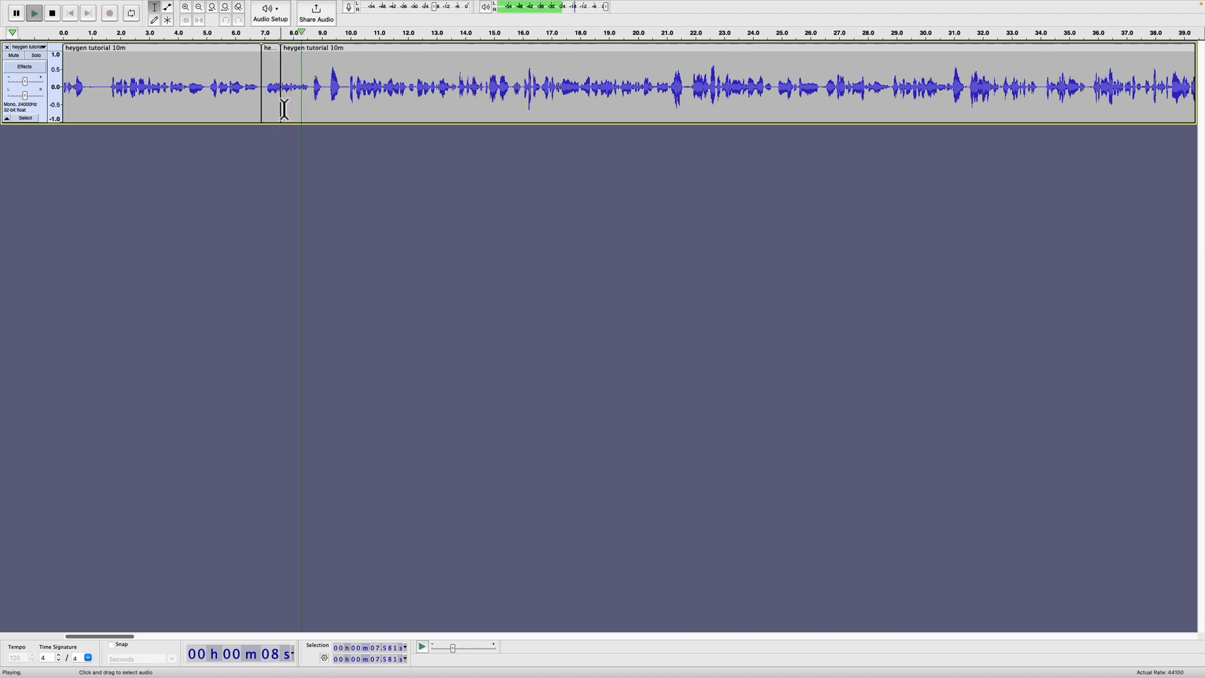
{"action": "key", "text": "super+i"}
{"action": "key", "text": "super+i"}
{"action": "left_click", "coordinate": [656, 91]}
{"action": "key", "text": "super+i"}
{"action": "key", "text": "space"}
{"action": "key", "text": "super+i"}
{"action": "key", "text": "super+i"}
{"action": "key", "text": "super+i"}
{"action": "key", "text": "super+i"}
{"action": "key", "text": "super+i"}
{"action": "key", "text": "super+i"}
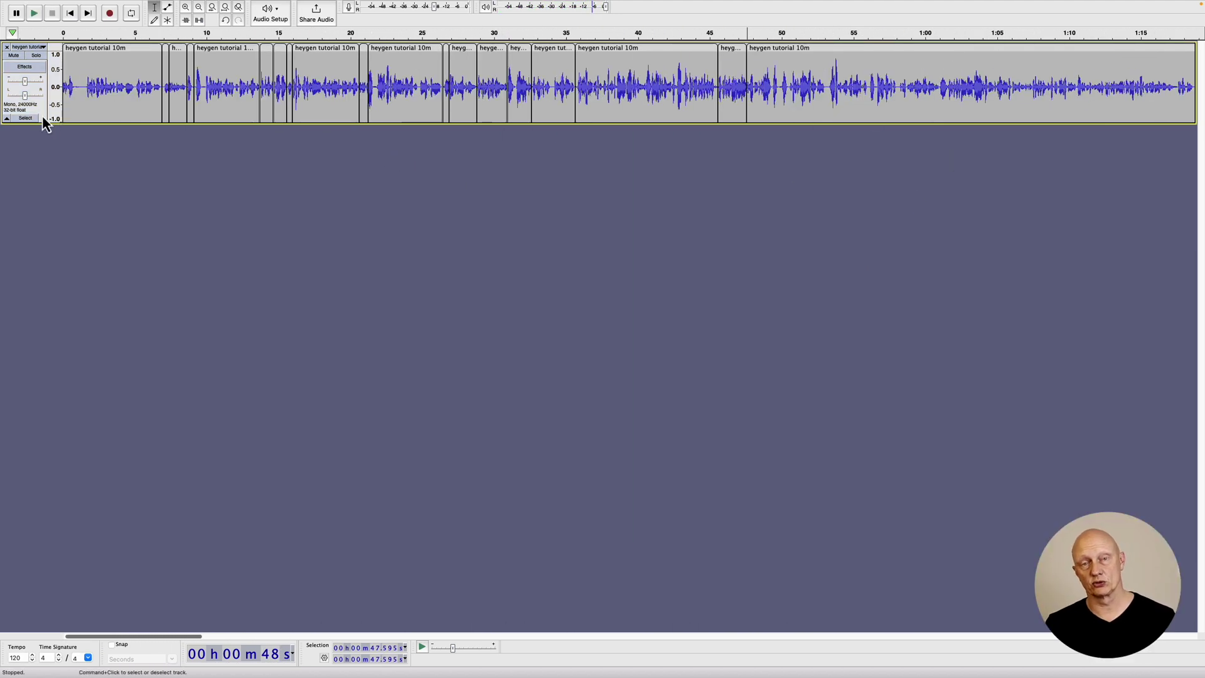
Duplicate the split track and name the two tracks MEGUMI and VERNON
{"action": "left_click", "coordinate": [46, 111]}
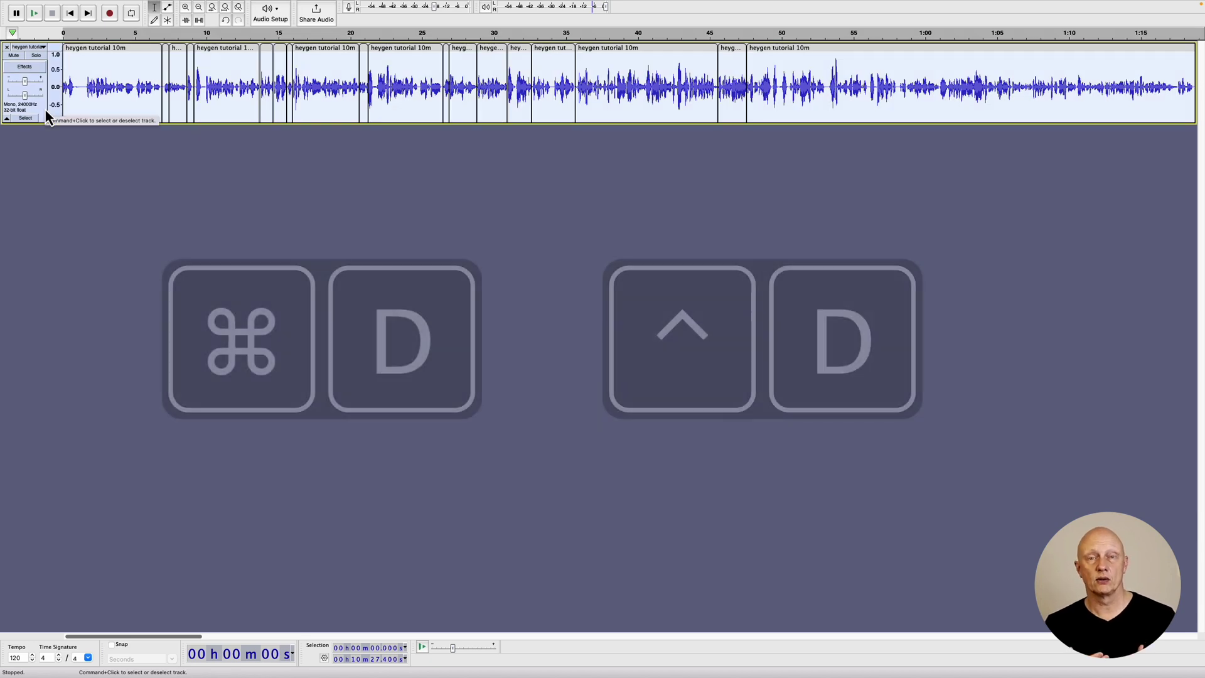
{"action": "key", "text": "super+d"}
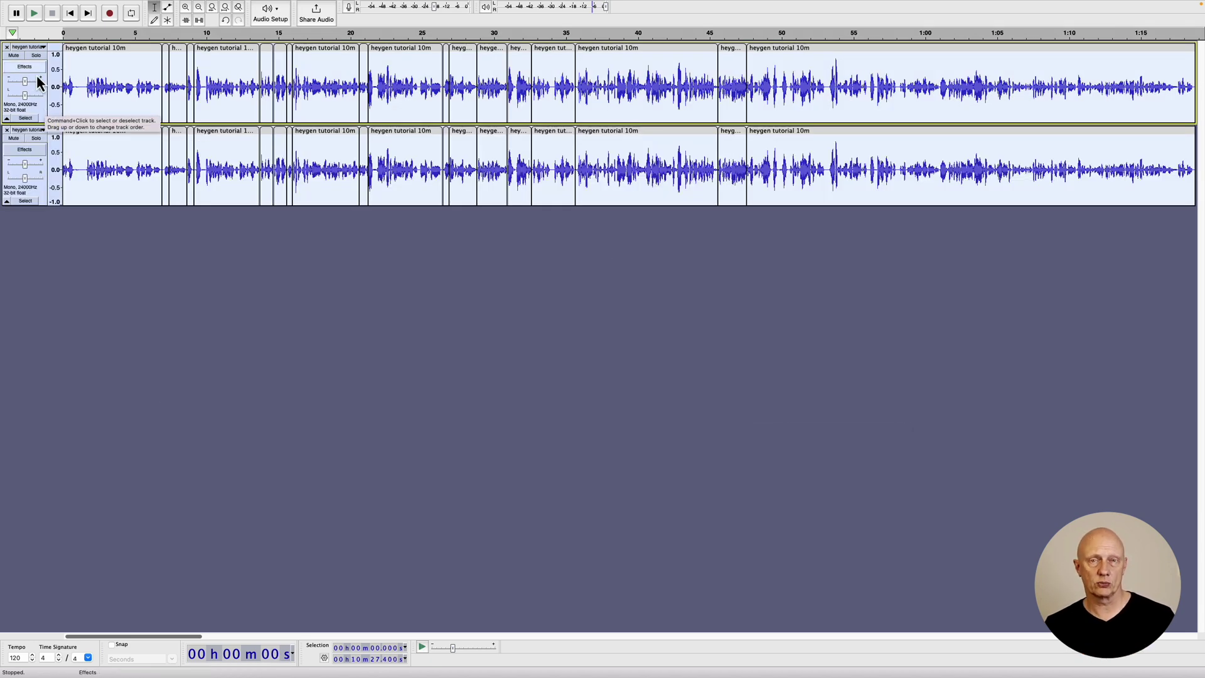
{"action": "left_click", "coordinate": [36, 47]}
{"action": "left_click", "coordinate": [35, 58]}
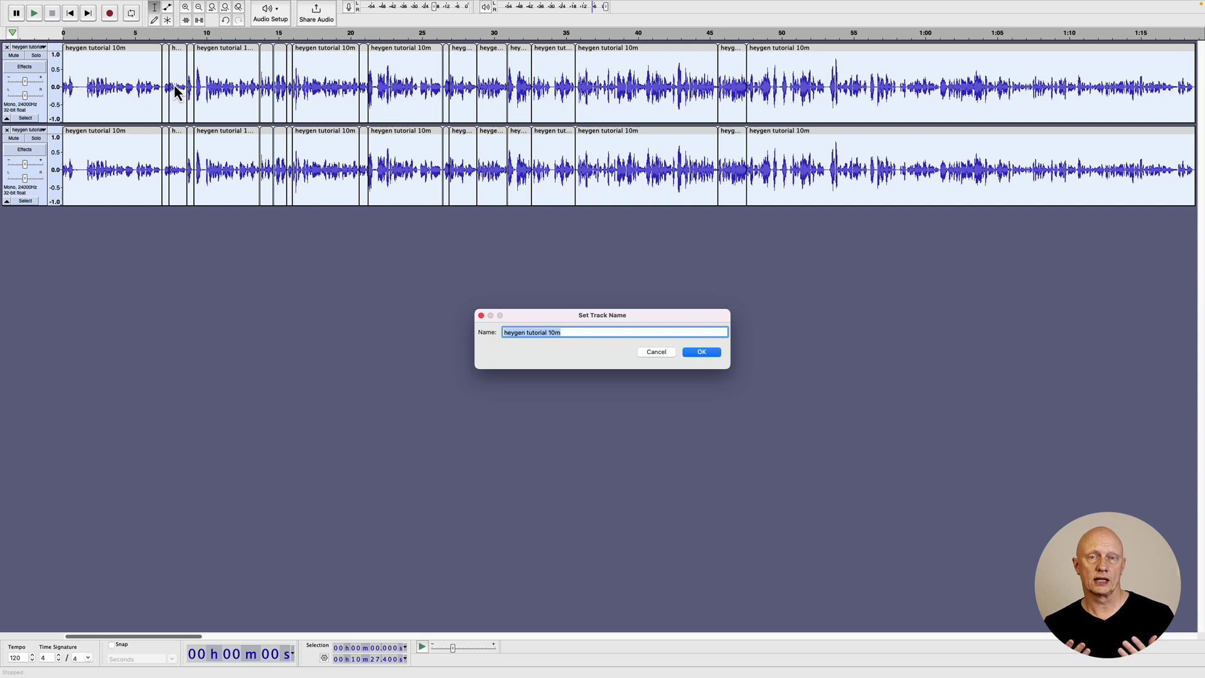
{"action": "key", "text": "Return"}
{"action": "left_click", "coordinate": [28, 130]}
{"action": "left_click", "coordinate": [33, 138]}
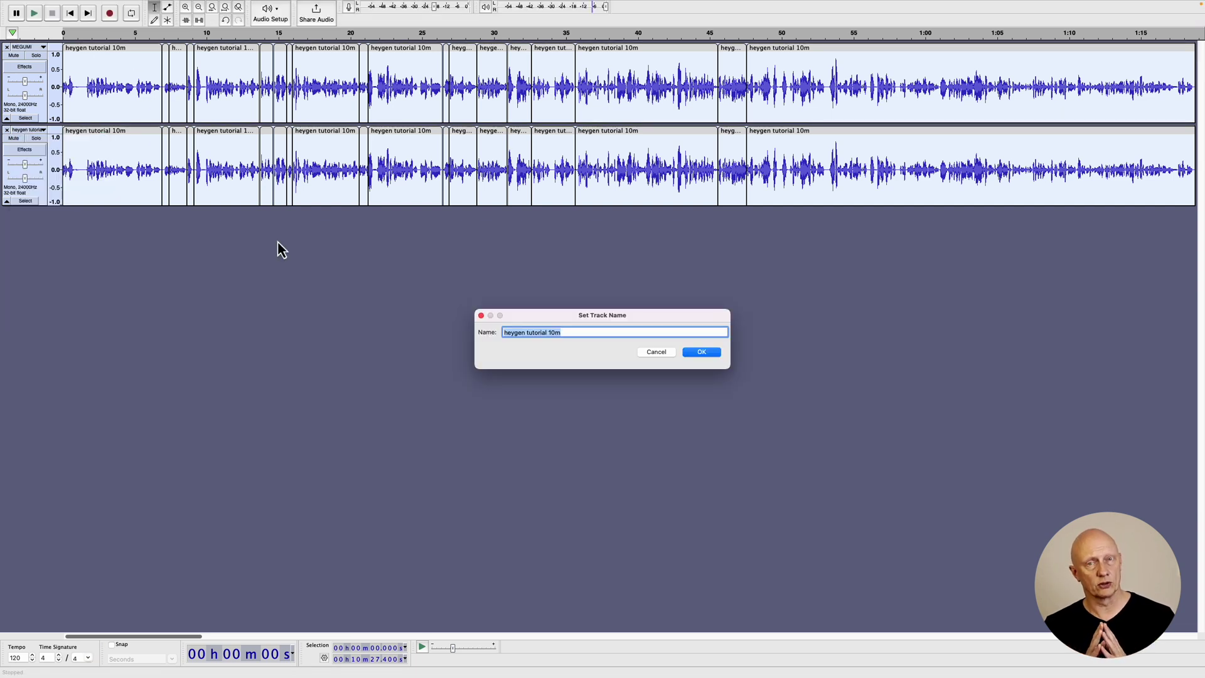
{"action": "type", "text": "VERNON"}
{"action": "key", "text": "Return"}
{"action": "left_click", "coordinate": [97, 130]}
Delete the other speaker's opening clips from both the VERNON and MEGUMI tracks
{"action": "key", "text": "Delete"}
{"action": "key", "text": "ctrl+1"}
{"action": "left_click", "coordinate": [269, 54]}
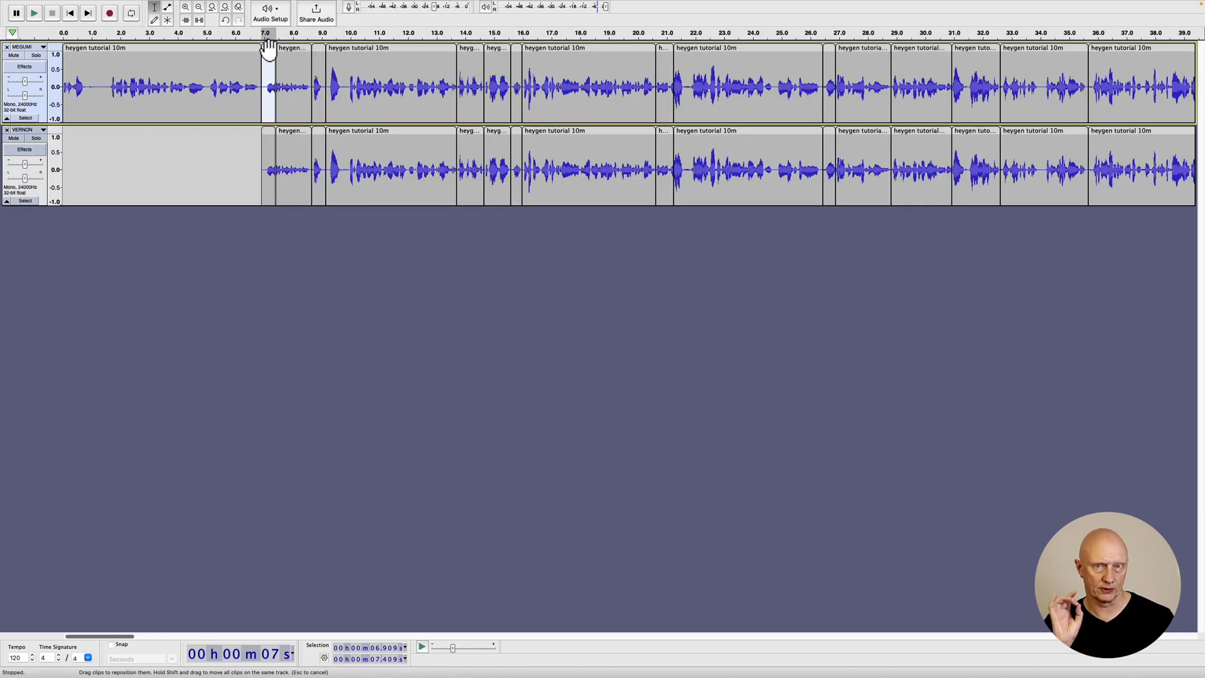
{"action": "left_click", "coordinate": [290, 131]}
{"action": "key", "text": "Delete"}
{"action": "left_click", "coordinate": [313, 49]}
{"action": "key", "text": "Delete"}
{"action": "left_click", "coordinate": [366, 131]}
{"action": "key", "text": "Delete"}
{"action": "left_click", "coordinate": [463, 49]}
{"action": "key", "text": "Delete"}
{"action": "left_click", "coordinate": [496, 131]}
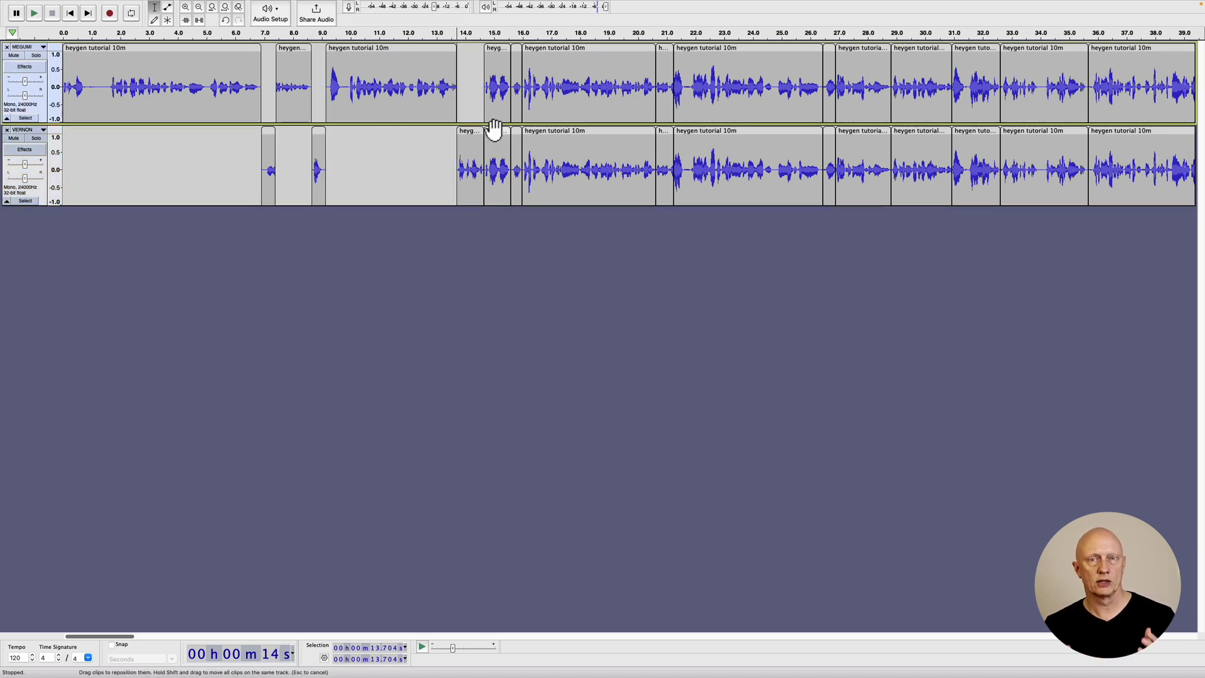
{"action": "key", "text": "Delete"}
Remove the remaining other-speaker clips from each track
{"action": "left_click", "coordinate": [514, 49]}
{"action": "key", "text": "Delete"}
{"action": "left_click", "coordinate": [569, 128]}
{"action": "key", "text": "Delete"}
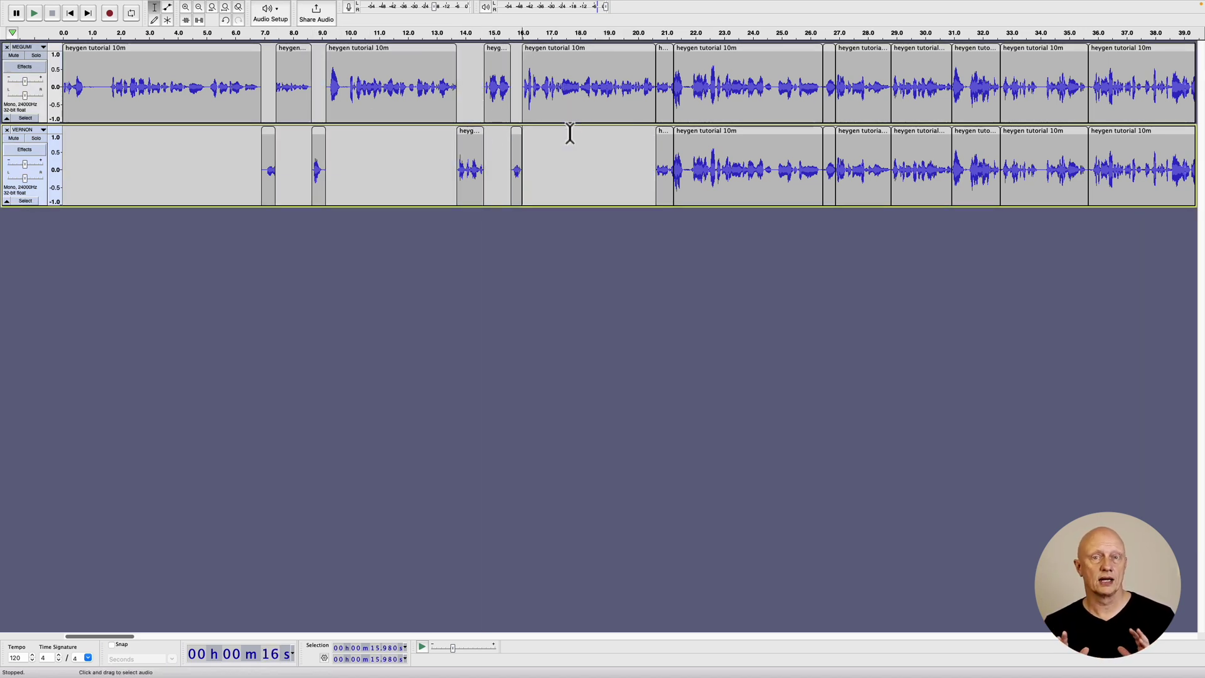
{"action": "left_click", "coordinate": [667, 49]}
{"action": "key", "text": "Delete"}
{"action": "left_click", "coordinate": [721, 132]}
{"action": "key", "text": "Delete"}
{"action": "left_click", "coordinate": [828, 50]}
{"action": "key", "text": "Delete"}
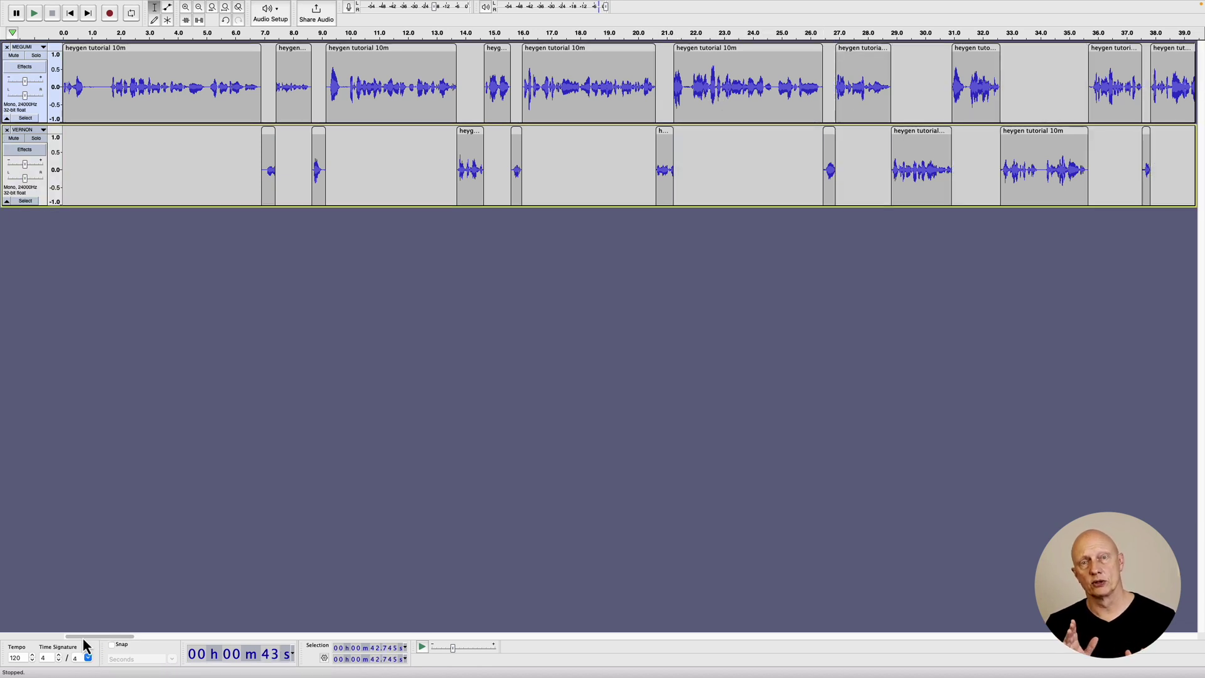
Start exporting the MEGUMI audio as WAV and pick a destination folder
{"action": "left_click_drag", "start_coordinate": [82, 637], "coordinate": [114, 647]}
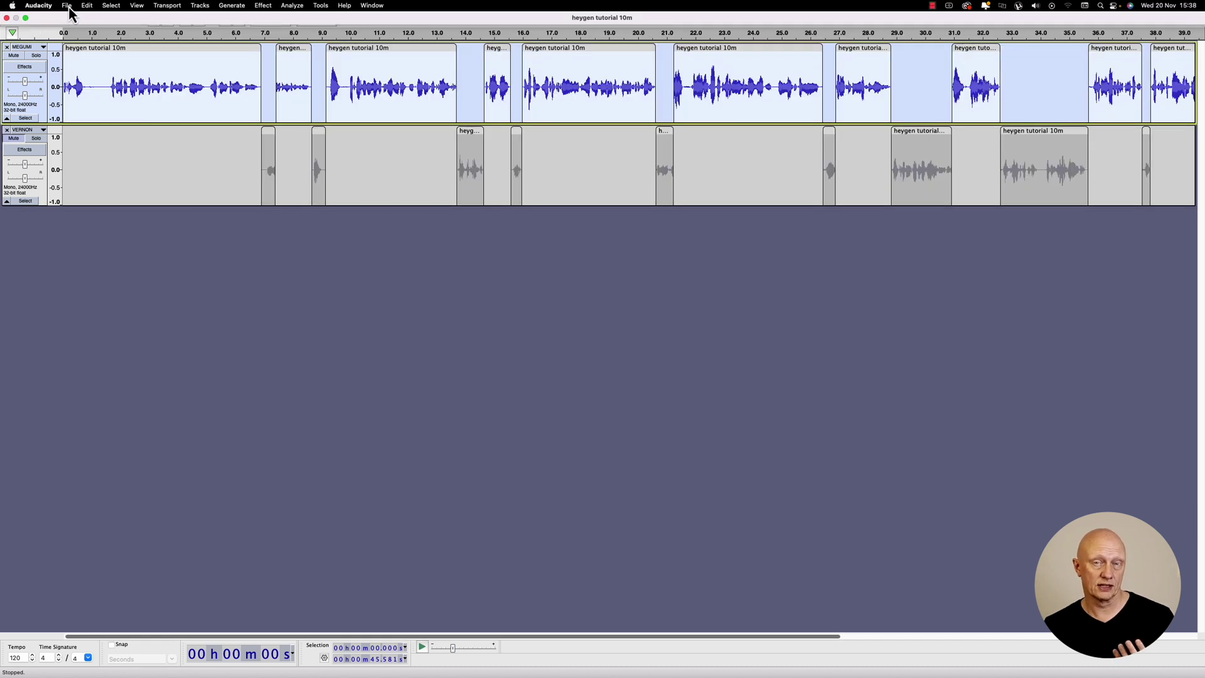
{"action": "left_click", "coordinate": [66, 6]}
{"action": "left_click", "coordinate": [94, 92]}
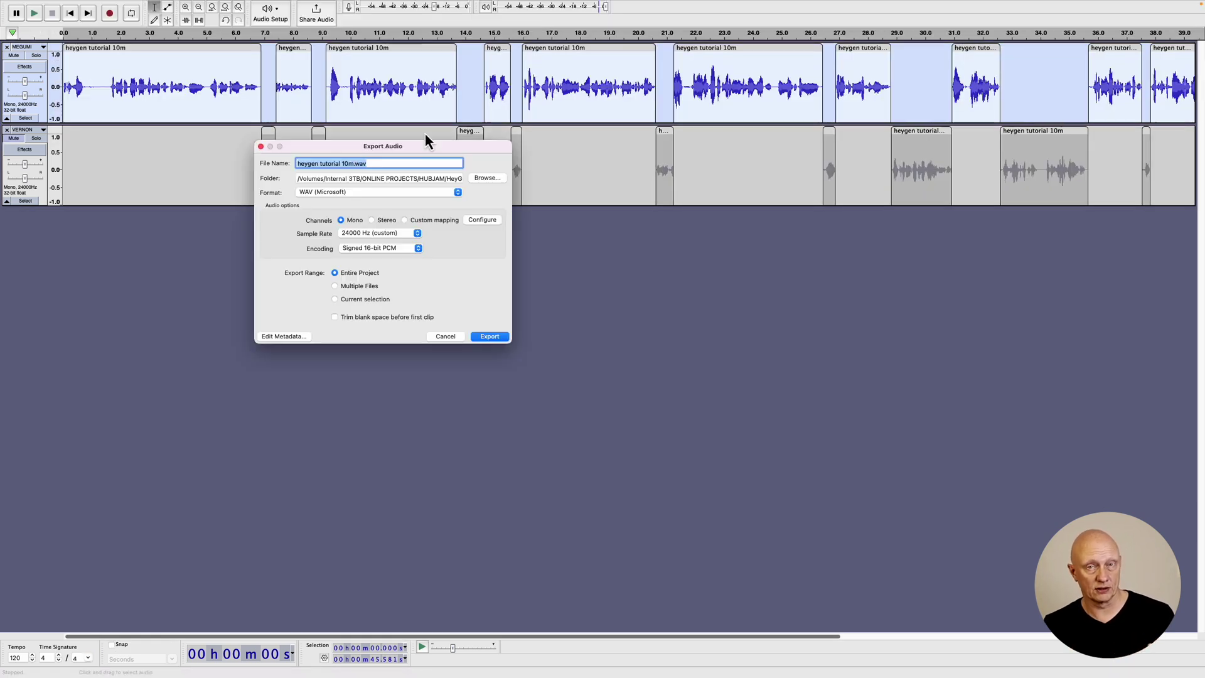
{"action": "left_click", "coordinate": [486, 179]}
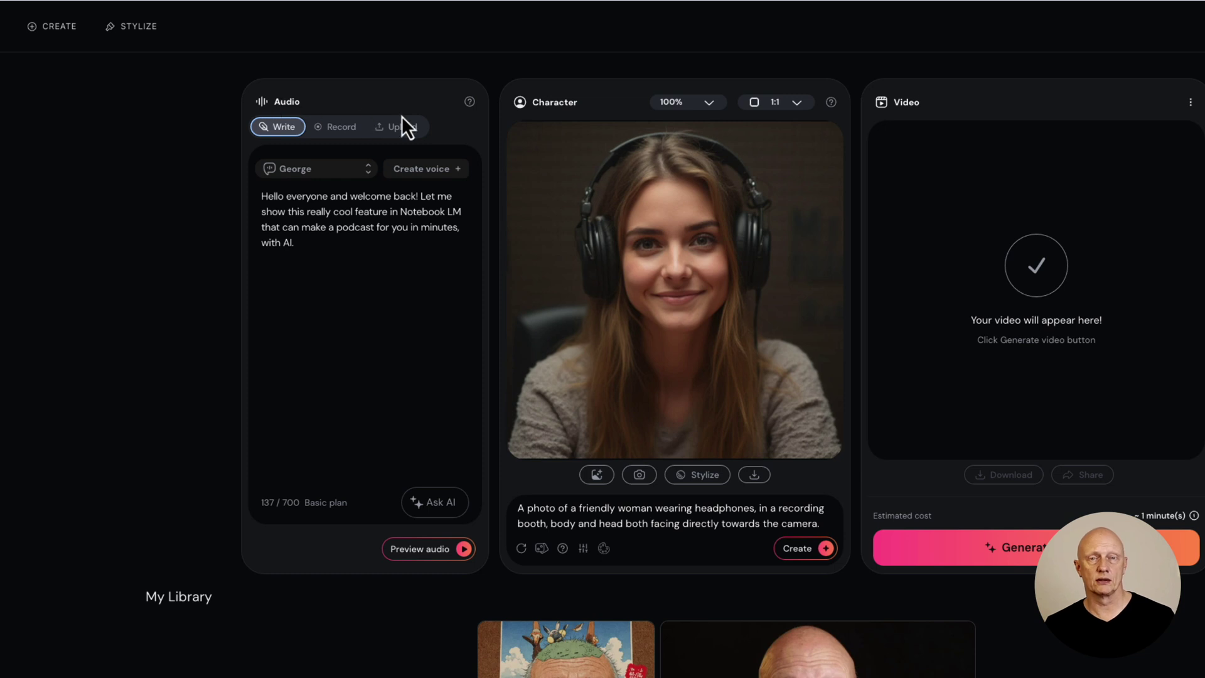
Upload avatar-audio.mp3 as the woman character's voice and preview it
{"action": "left_click", "coordinate": [402, 128]}
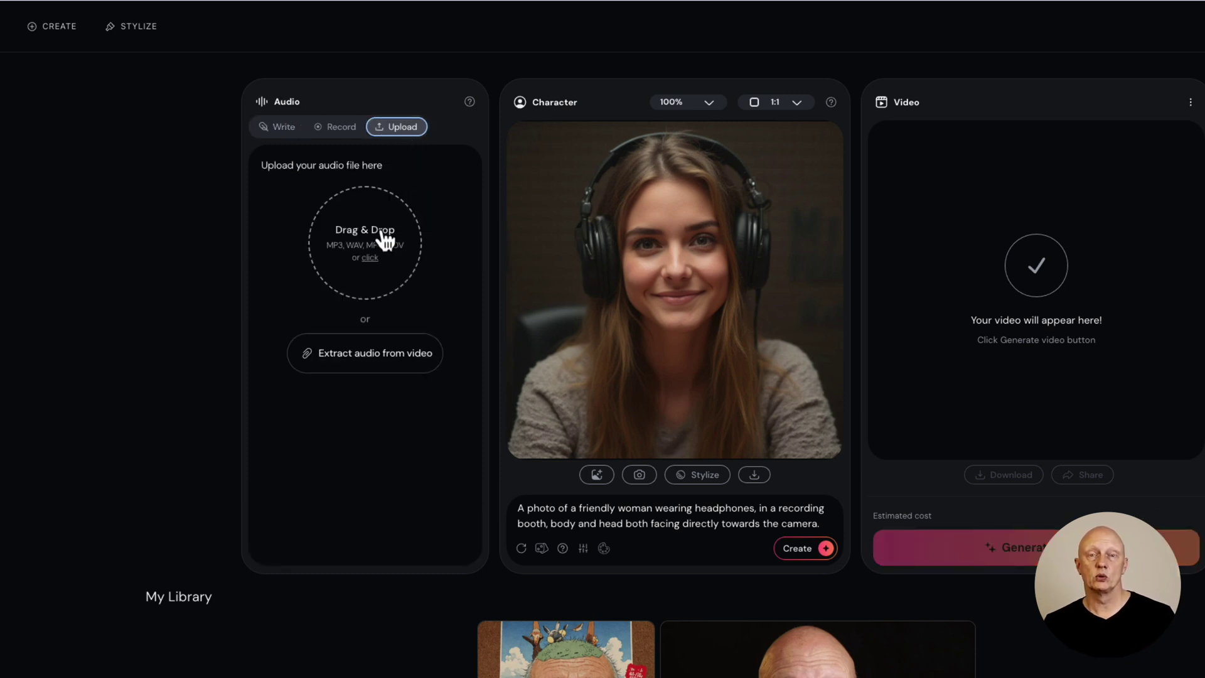
{"action": "left_click", "coordinate": [384, 239]}
{"action": "left_click", "coordinate": [402, 153]}
{"action": "left_click", "coordinate": [562, 297]}
{"action": "double_click", "coordinate": [562, 296]}
{"action": "left_click", "coordinate": [189, 237]}
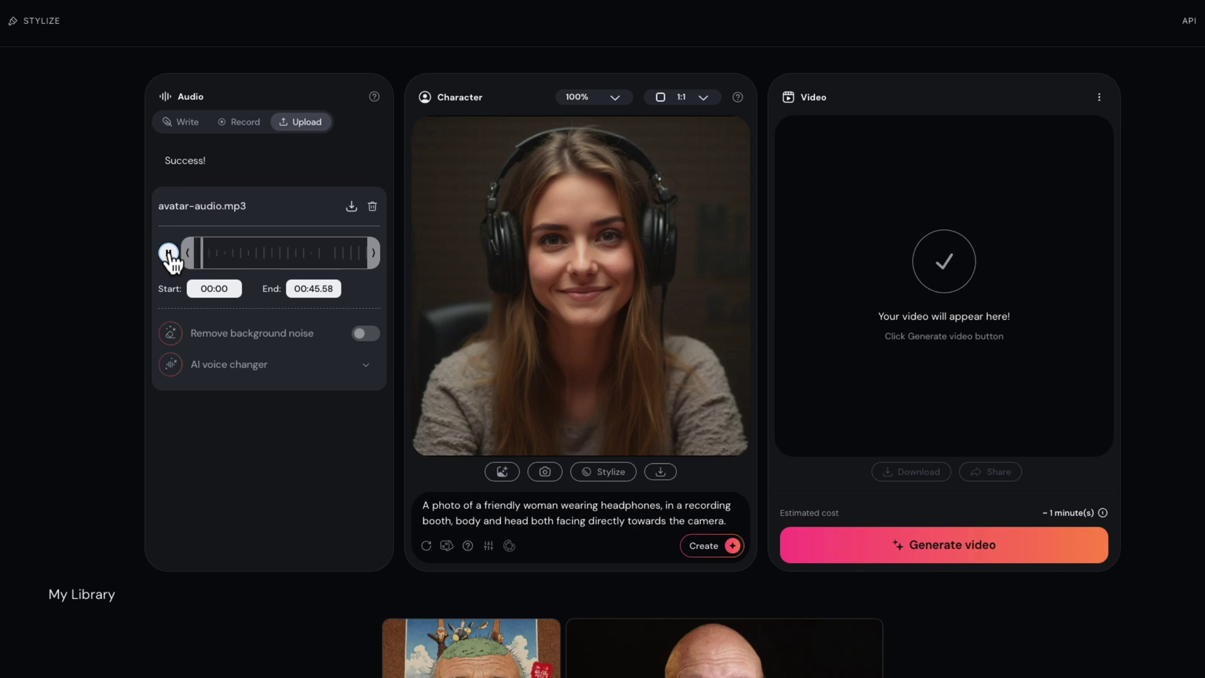
{"action": "left_click", "coordinate": [168, 253]}
Generate the woman's talking video and play both the woman and man videos
{"action": "left_click", "coordinate": [1028, 549]}
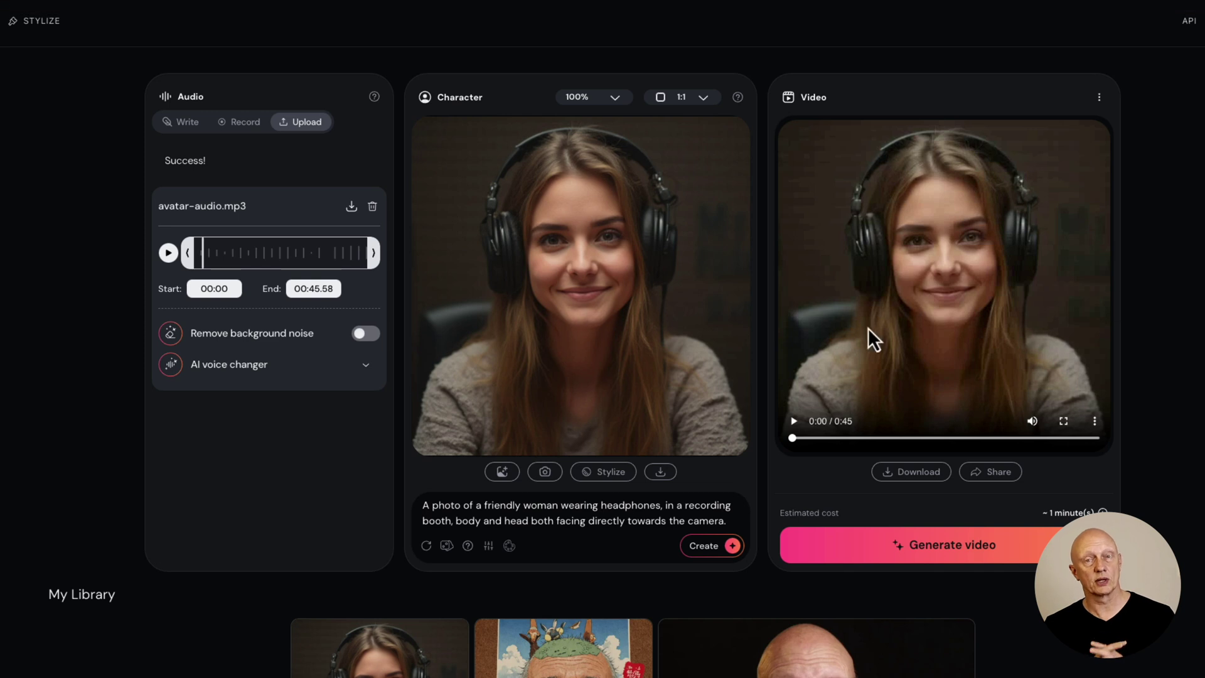
{"action": "left_click", "coordinate": [794, 422]}
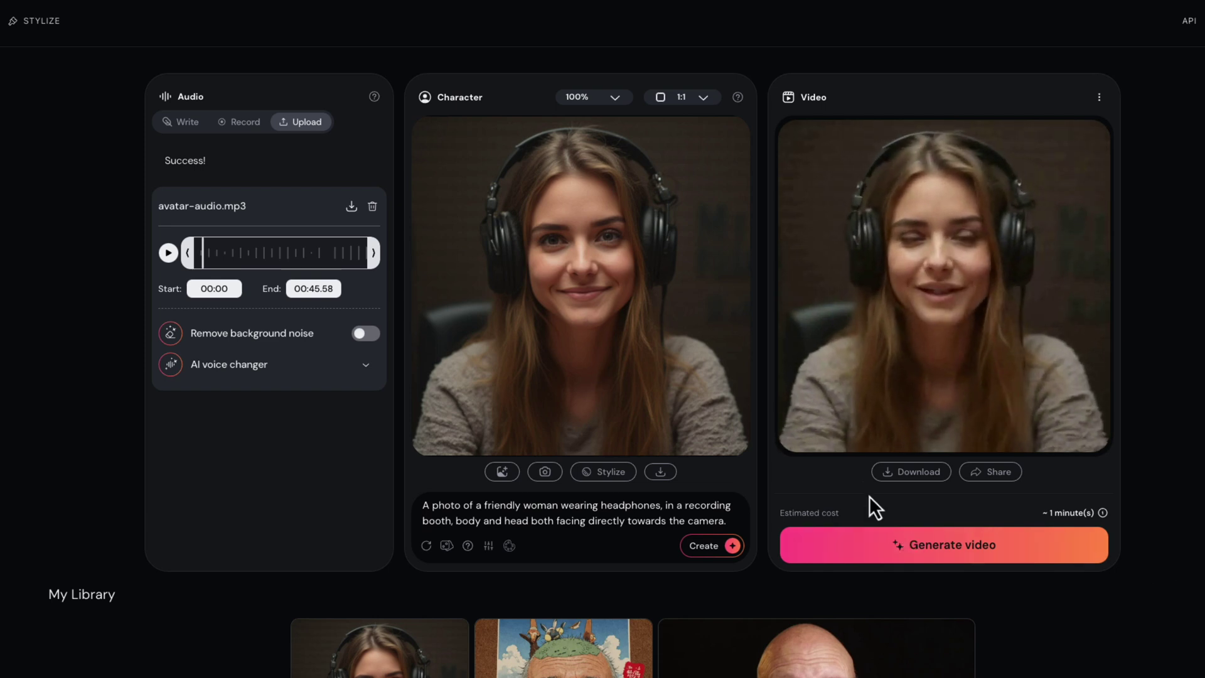
{"action": "mouse_move", "coordinate": [813, 450]}
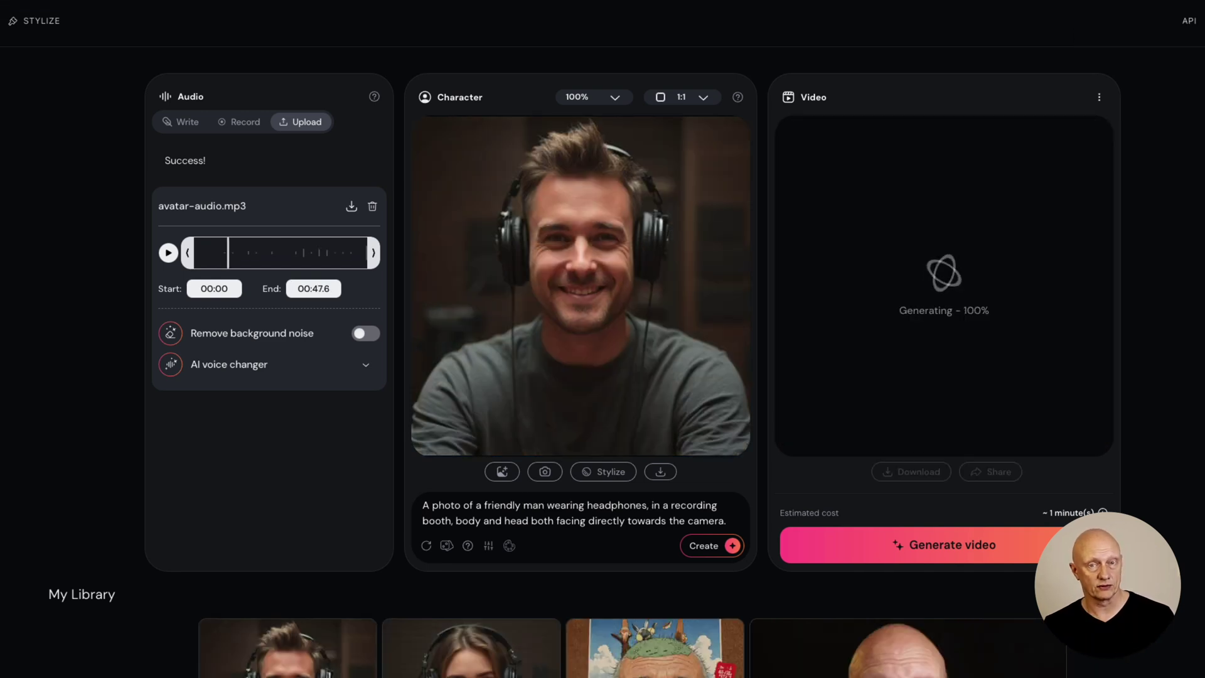
{"action": "left_click", "coordinate": [1064, 396]}
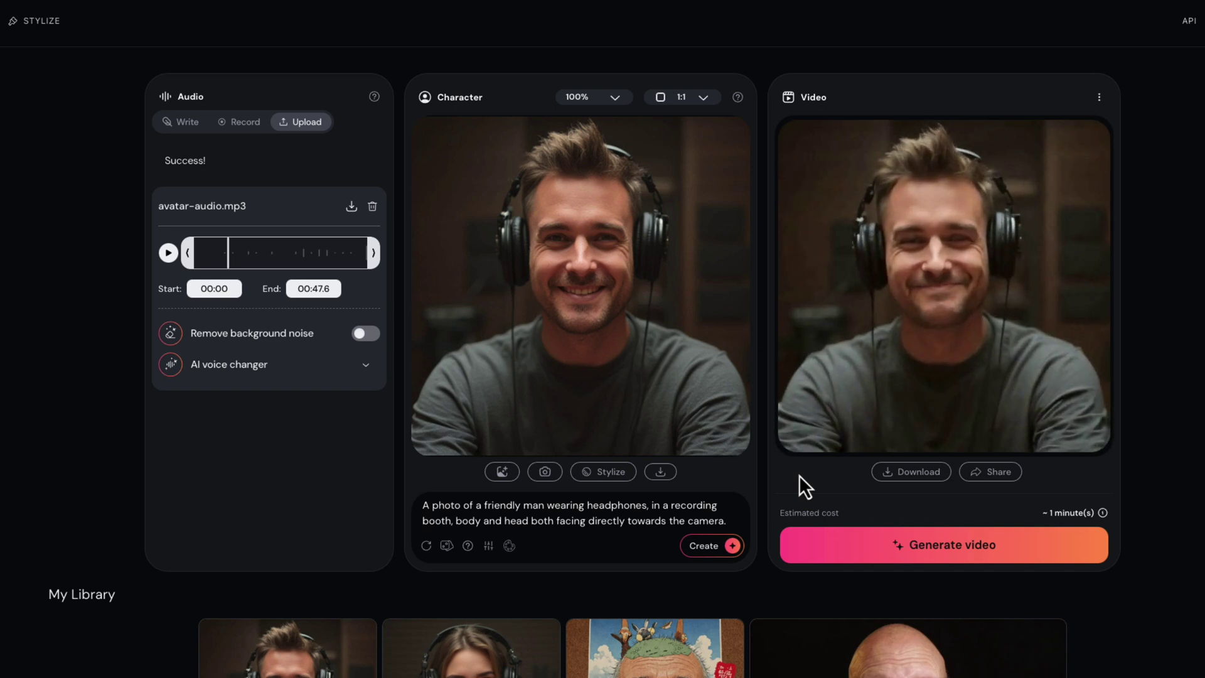
{"action": "mouse_move", "coordinate": [798, 445]}
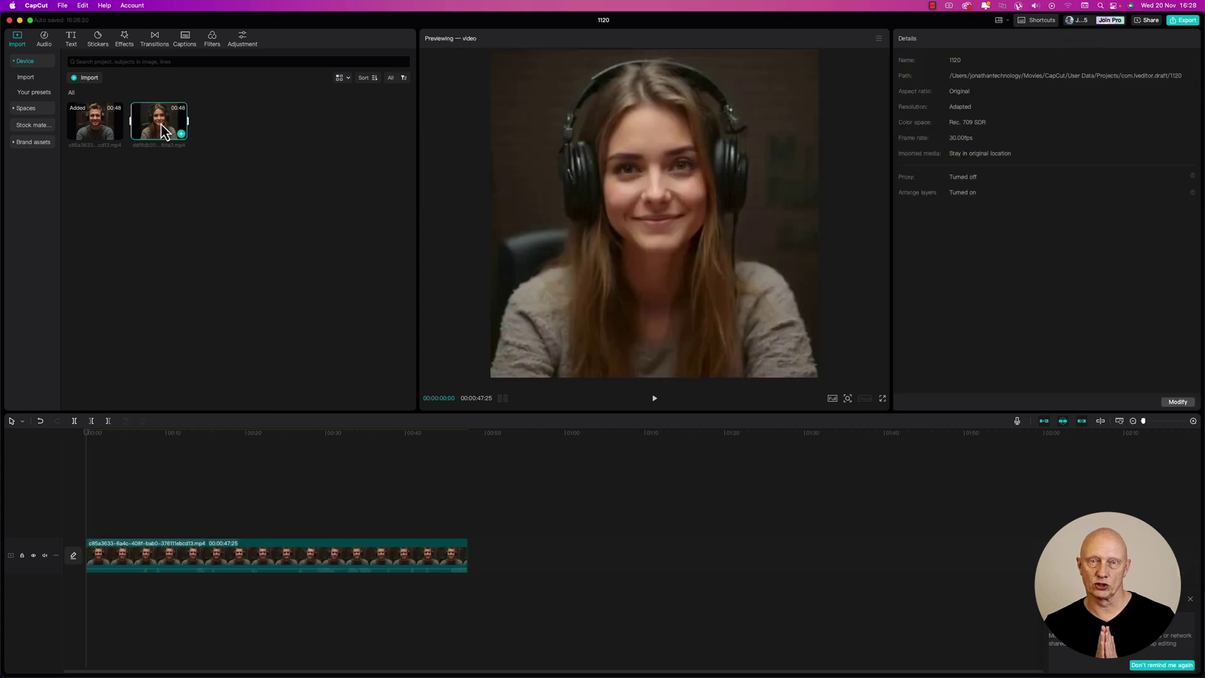
Stack the woman clip above the man clip and set the canvas ratio to 16:9
{"action": "left_click_drag", "start_coordinate": [159, 123], "coordinate": [88, 531]}
{"action": "left_click", "coordinate": [139, 438]}
{"action": "left_click", "coordinate": [864, 398]}
{"action": "left_click", "coordinate": [891, 439]}
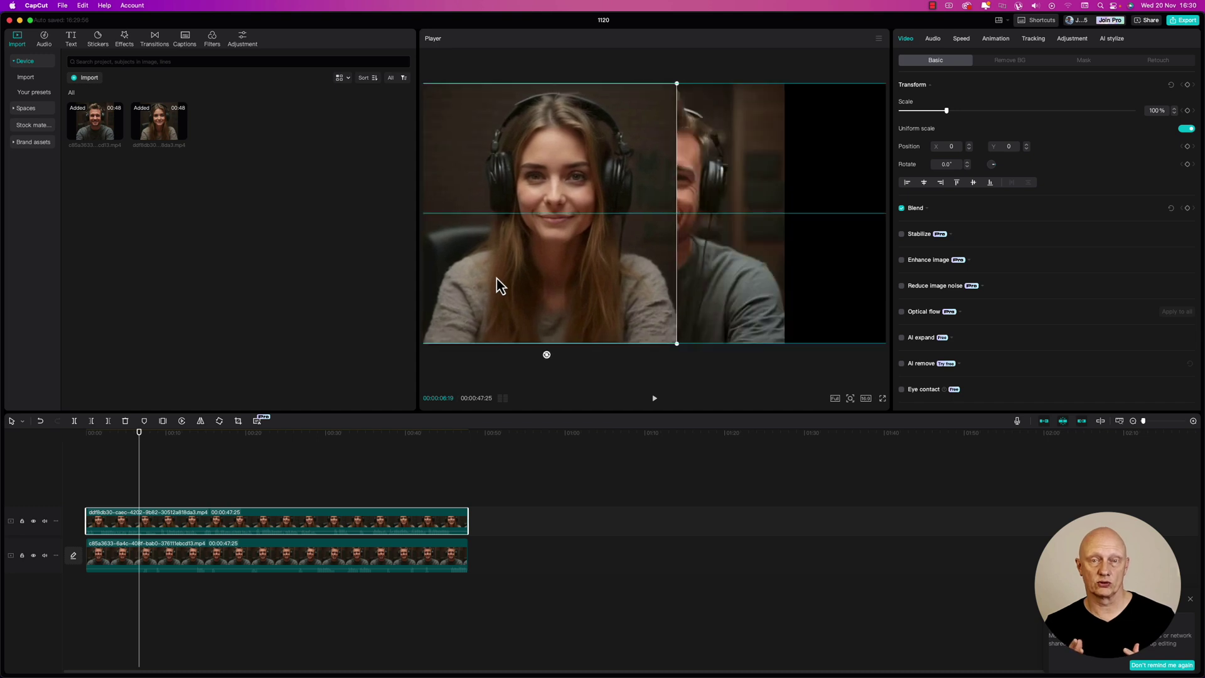
Move the woman to the left half of the frame and play the side-by-side result
{"action": "left_click_drag", "start_coordinate": [501, 286], "coordinate": [596, 291]}
{"action": "left_click", "coordinate": [694, 368]}
{"action": "key", "text": "space"}
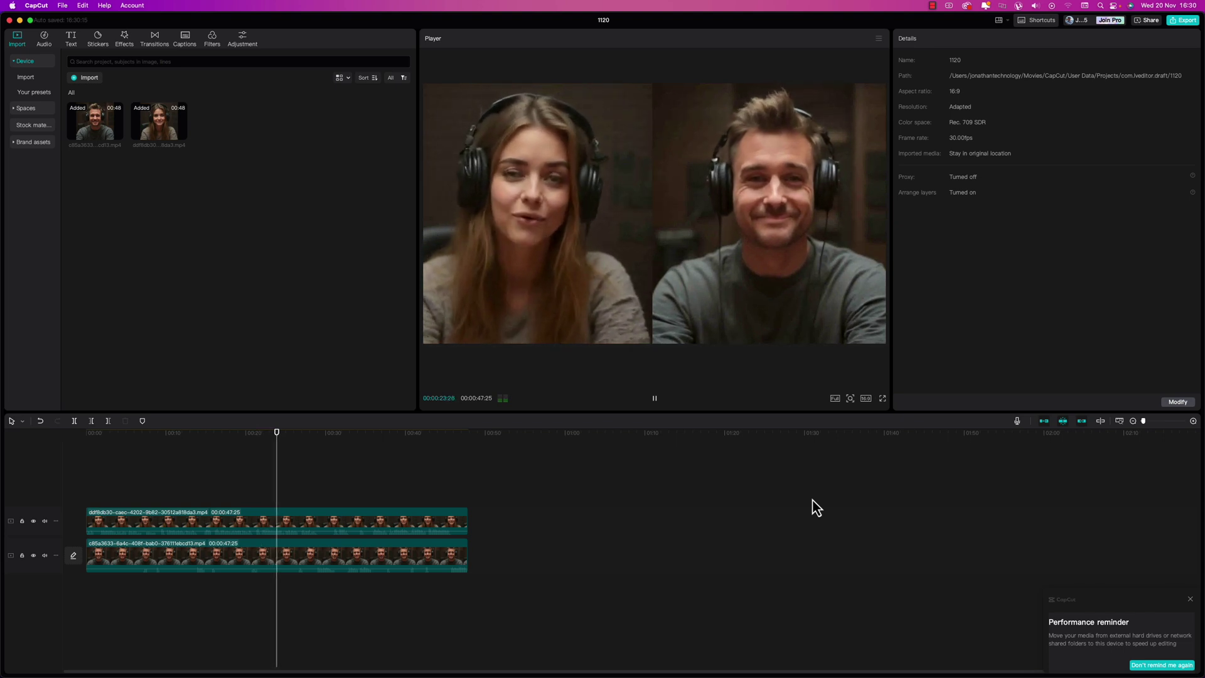
{"action": "key", "text": "space"}
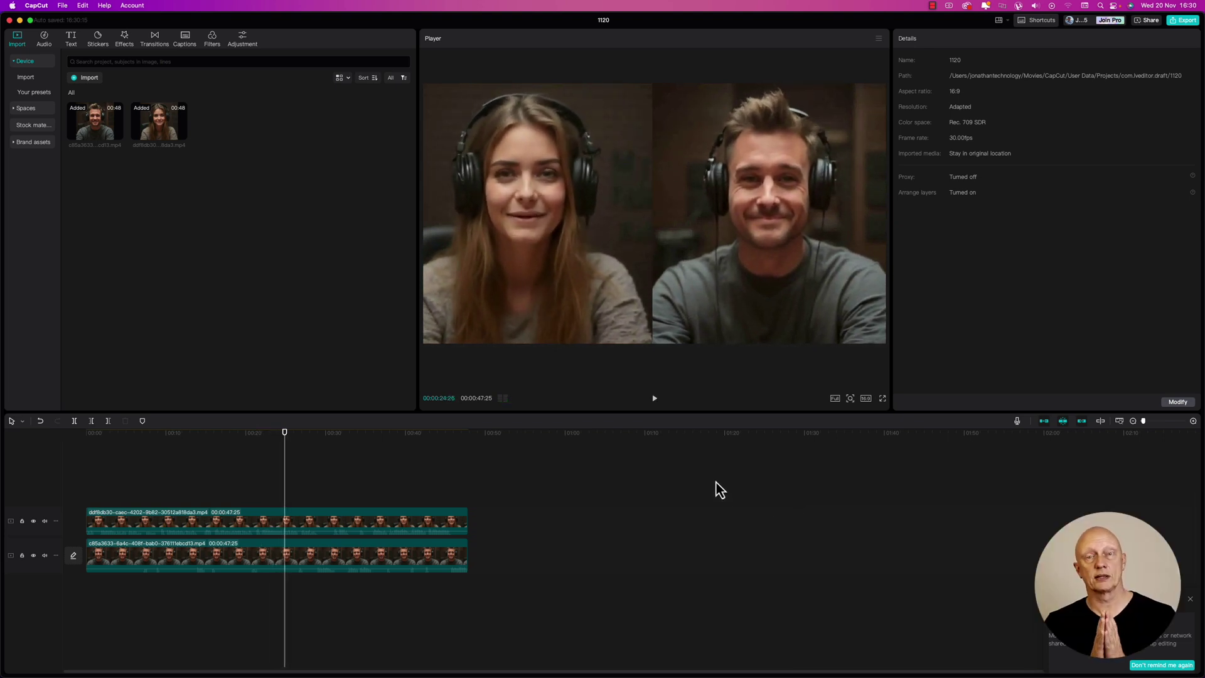